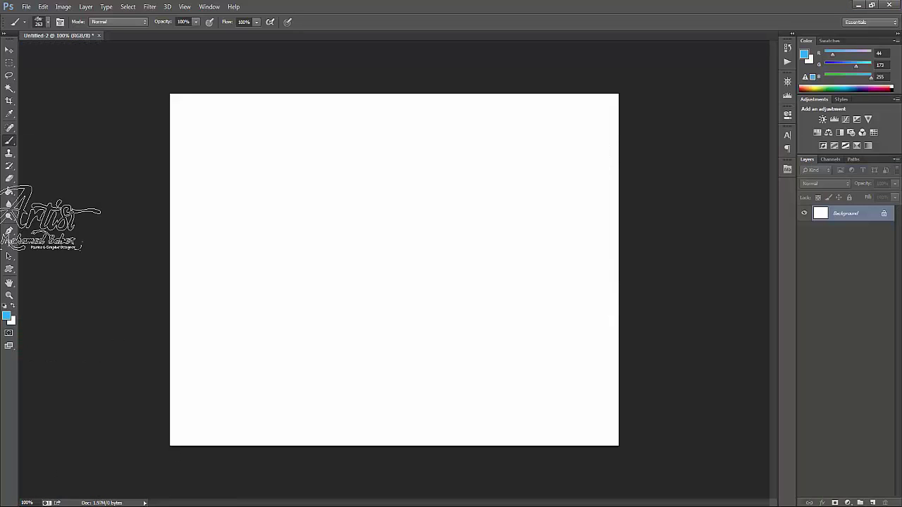
Look over the File and Edit menus without choosing a command
left_click(28, 7)
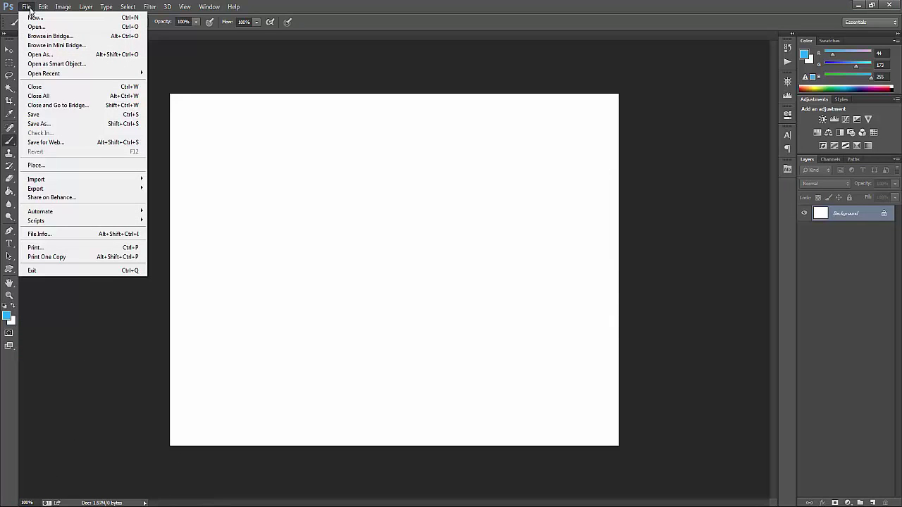
left_click(45, 7)
left_click(45, 7)
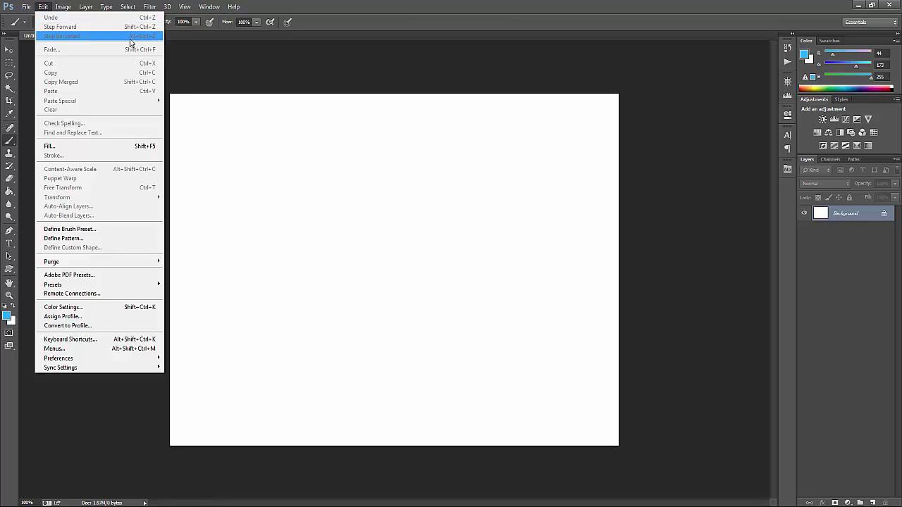
left_click(374, 20)
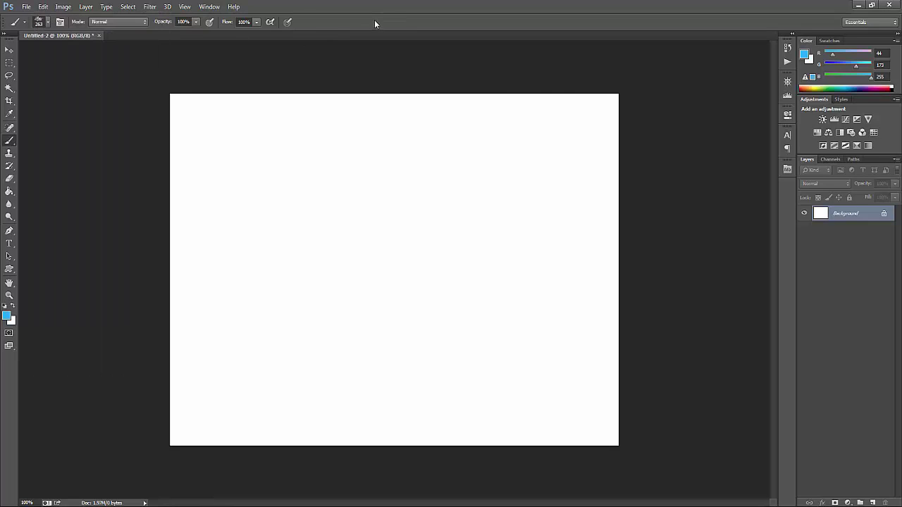
Add an empty Layer 1 above Background and show the History panel
left_click(872, 502)
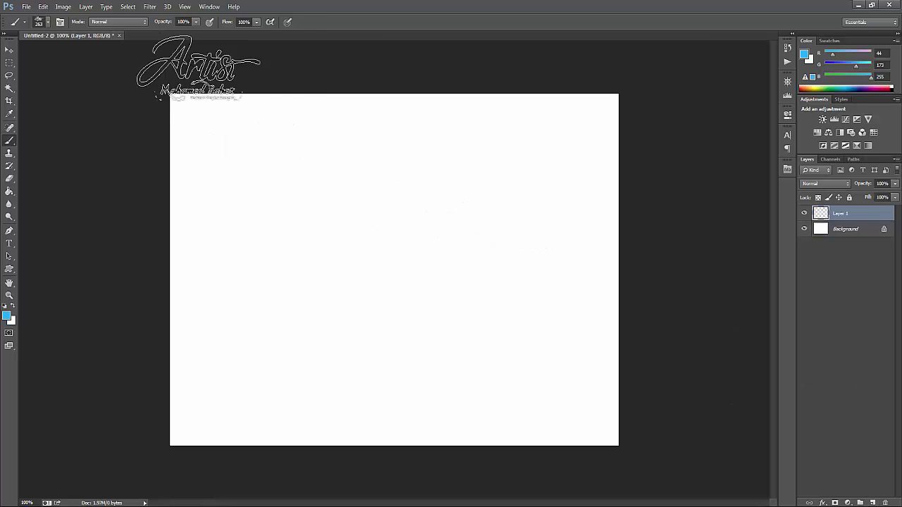
left_click(787, 48)
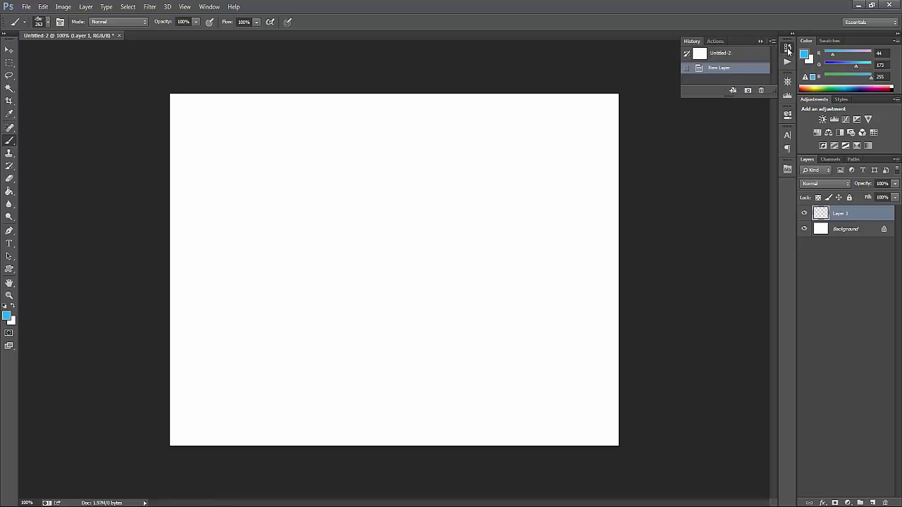
left_click(210, 6)
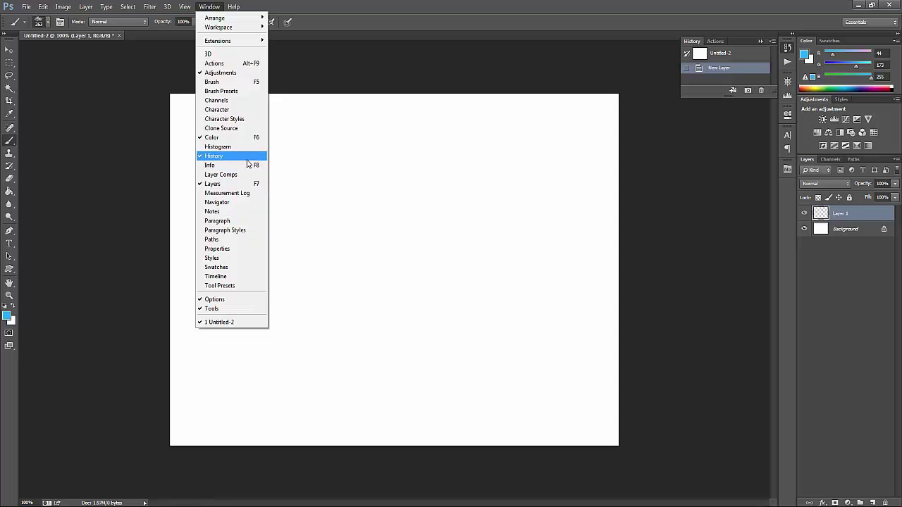
left_click(740, 42)
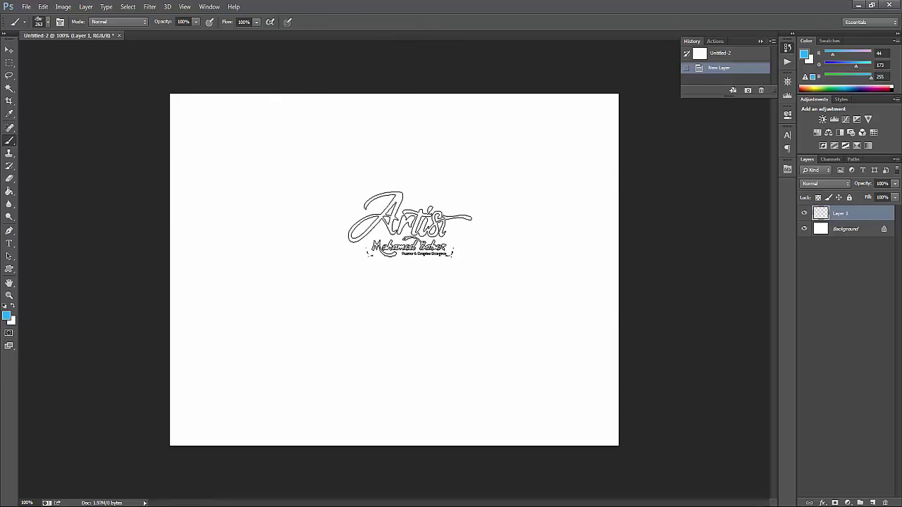
Stamp the Artist logo at the centre, top right, top left, lower left and lower right
left_click(393, 238)
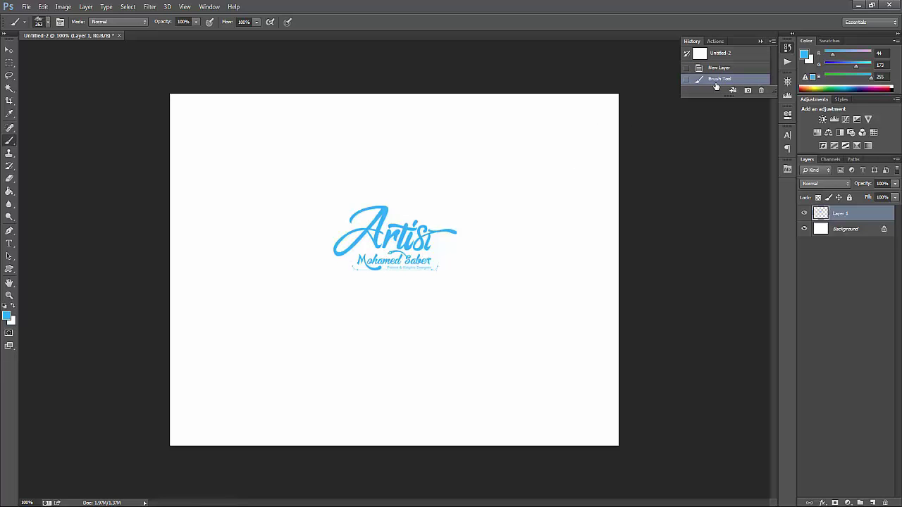
left_click(522, 159)
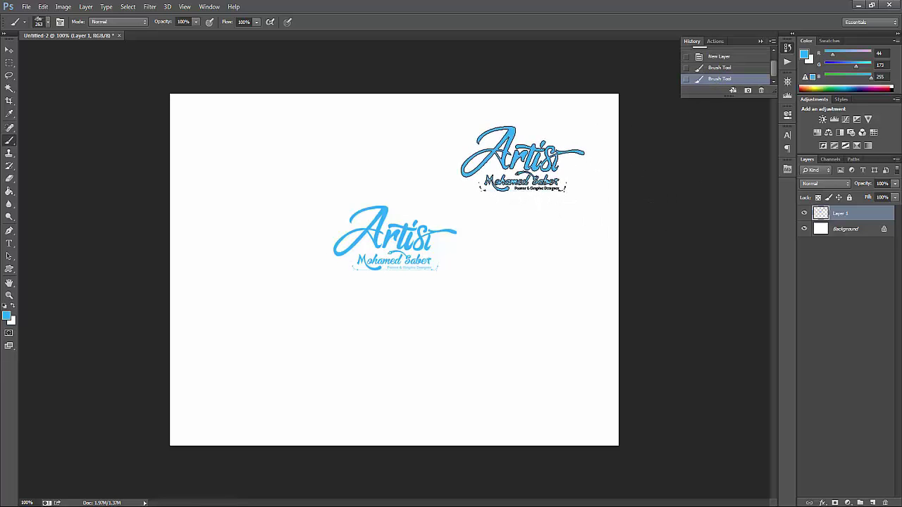
left_click(277, 155)
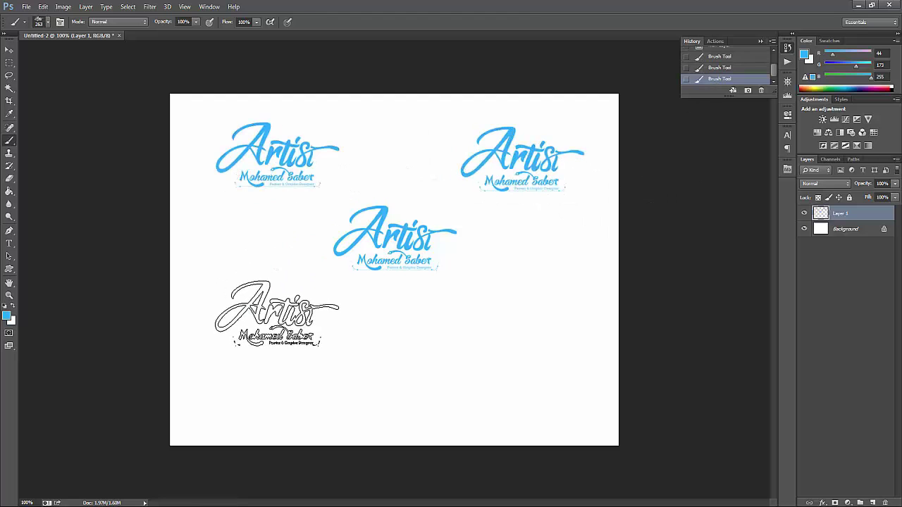
left_click(270, 317)
left_click(544, 312)
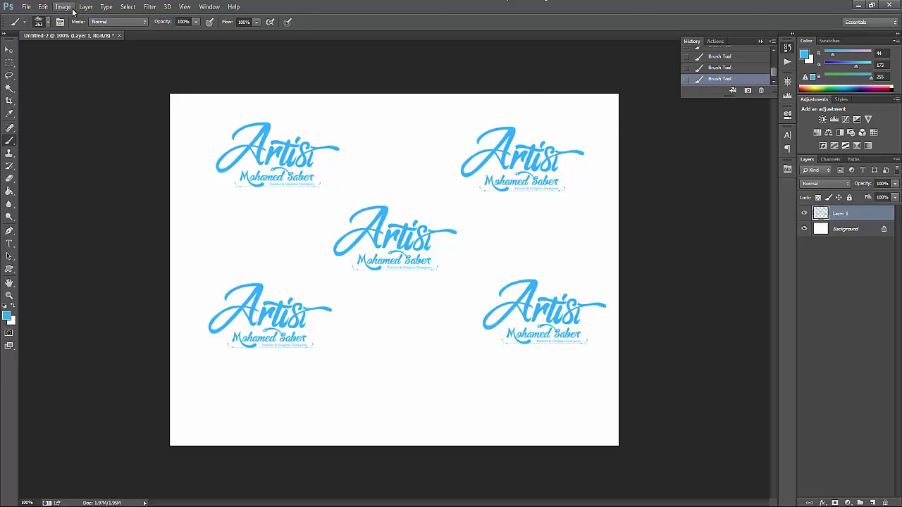
Undo the lower-right stamp with Edit > Undo Brush Tool, then stamp it again
left_click(43, 7)
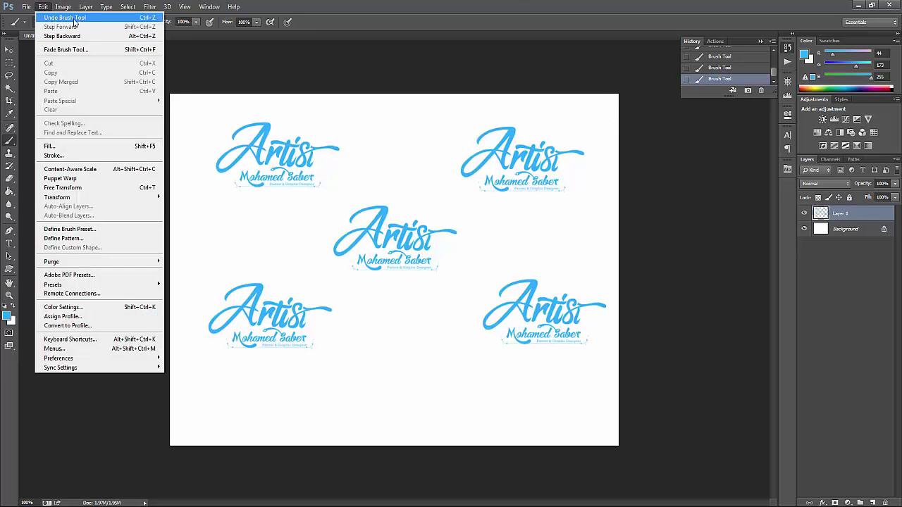
left_click(80, 17)
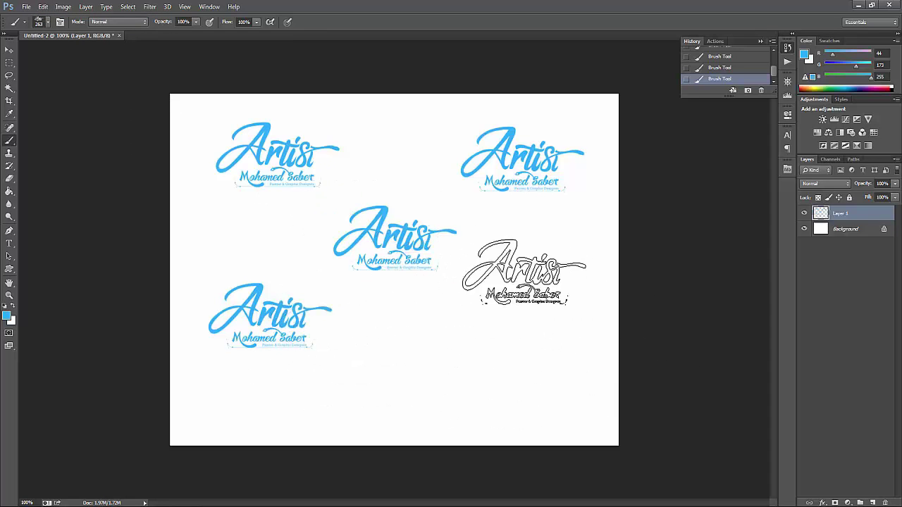
left_click(544, 312)
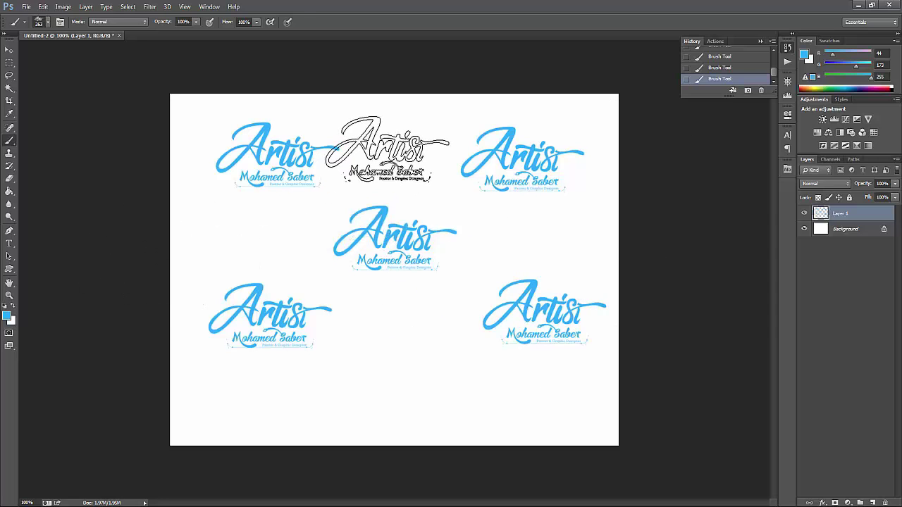
Step back through the logo stamps with Ctrl+Z and Alt+Ctrl+Z
key("ctrl+z")
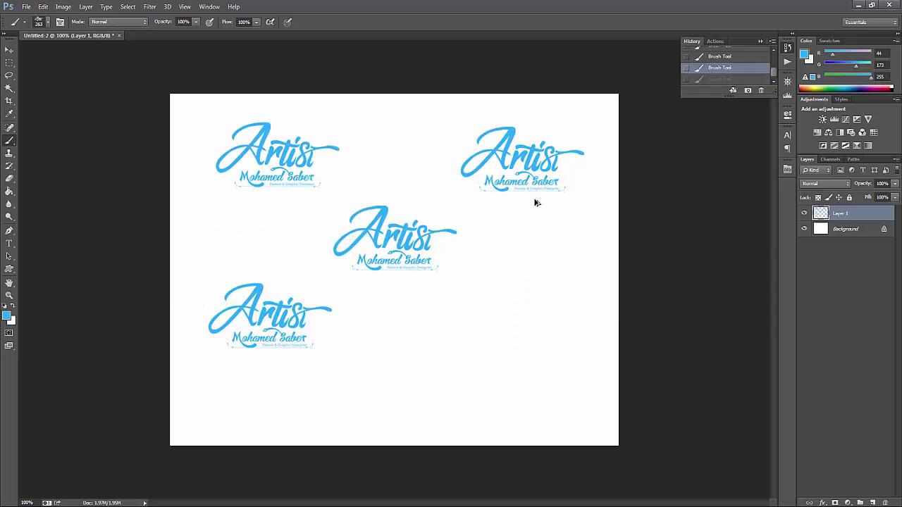
key("ctrl+alt+z")
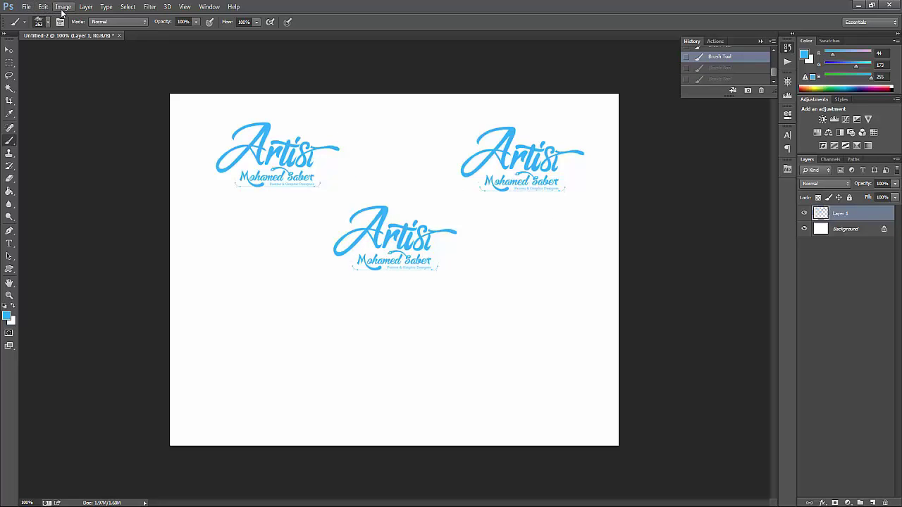
key("ctrl+alt+z")
key("ctrl+alt+z")
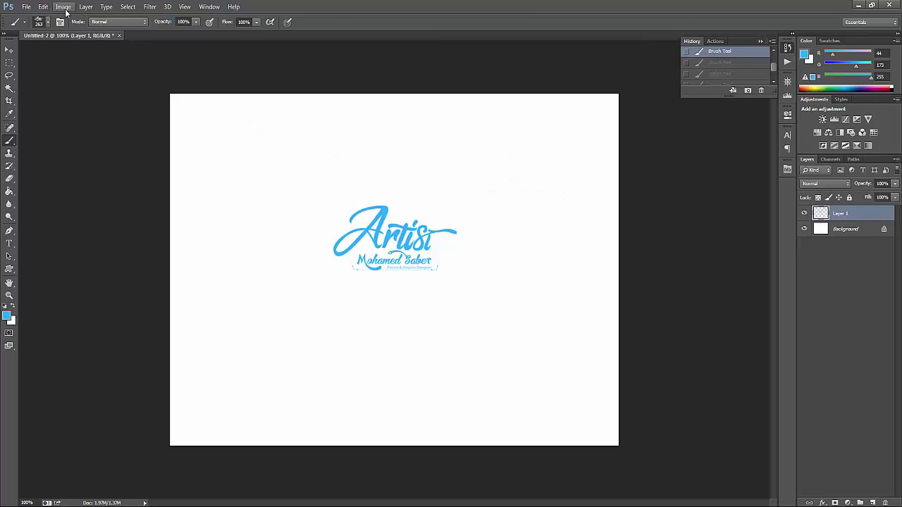
Restore the top-right, top-left, lower-left and lower-right stamps with Edit > Step Forward
left_click(43, 6)
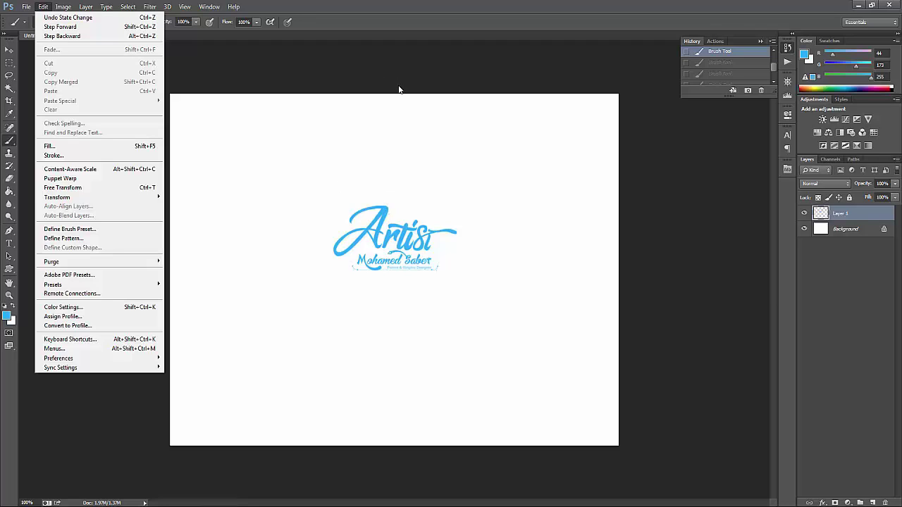
left_click(100, 28)
left_click(43, 7)
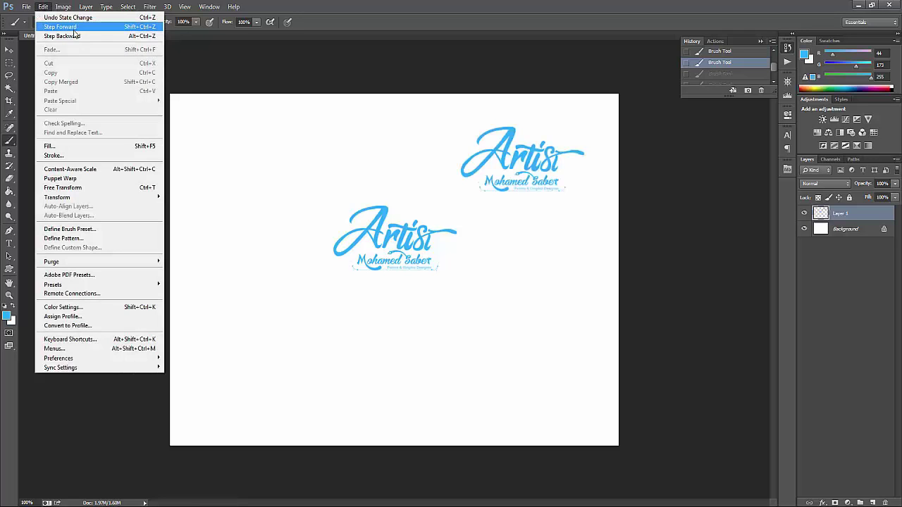
left_click(75, 28)
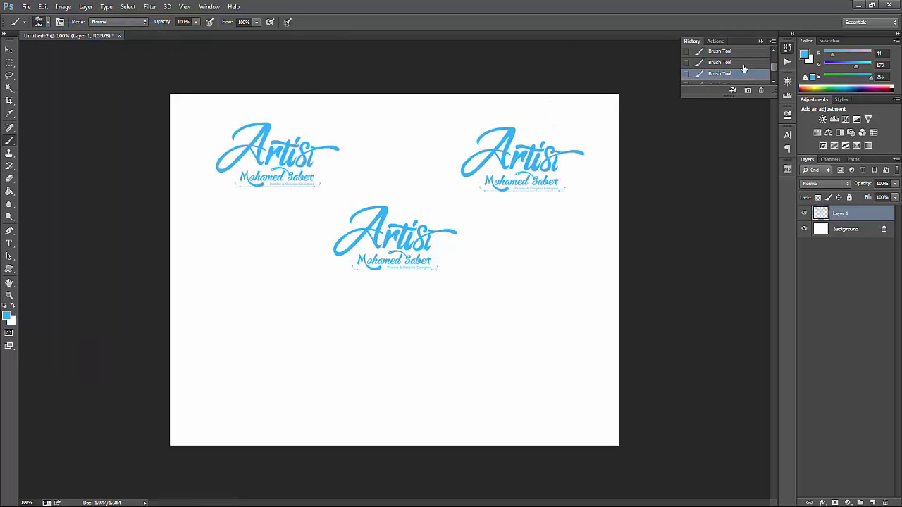
left_click(43, 6)
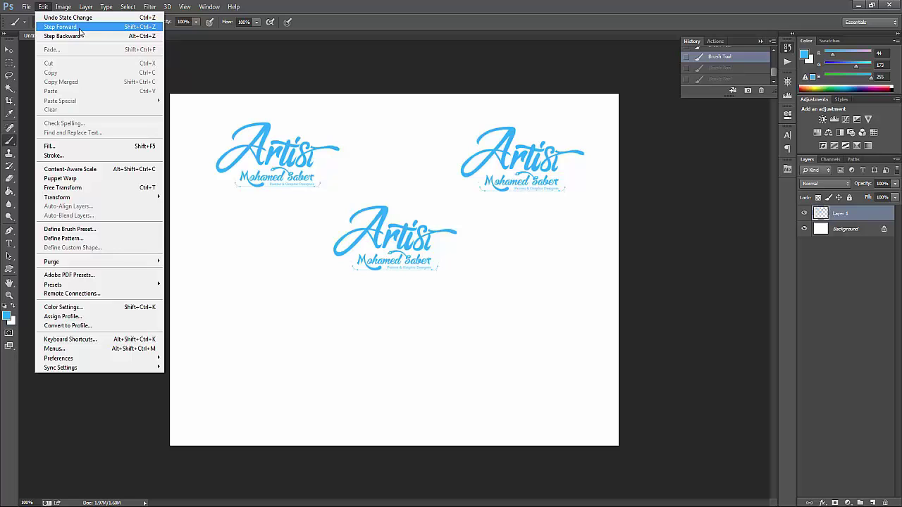
left_click(79, 28)
left_click(43, 6)
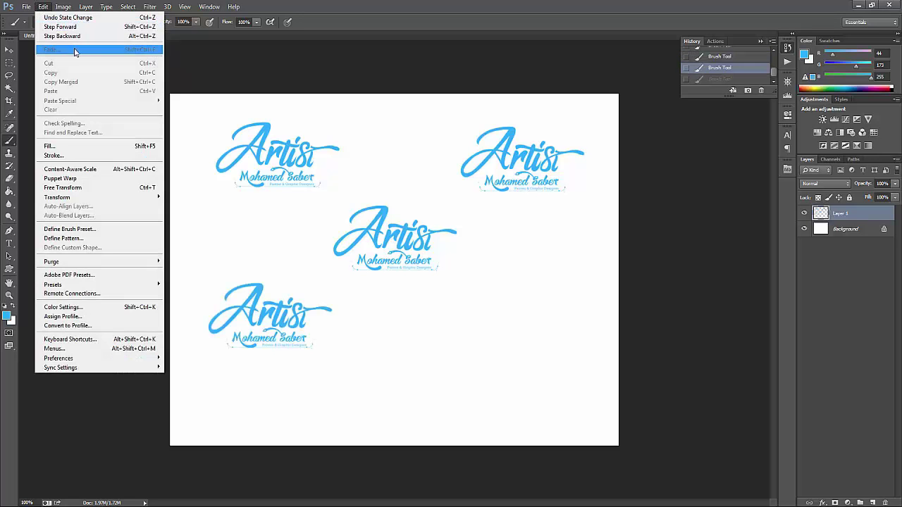
left_click(71, 27)
left_click(43, 6)
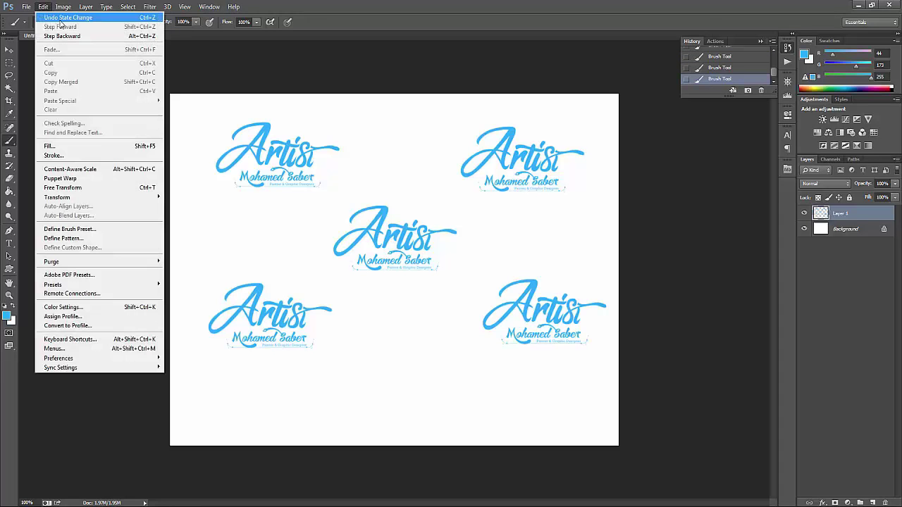
left_click(466, 16)
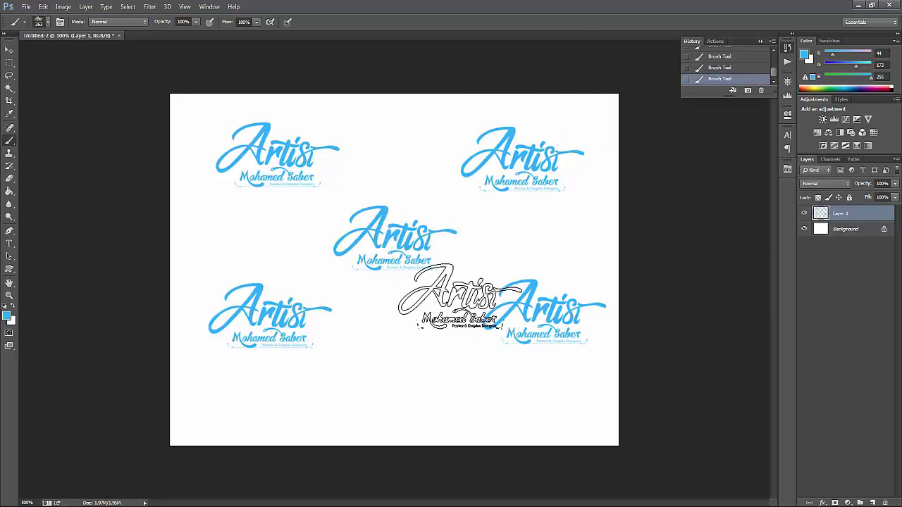
Select the top-left logo with the Lasso tool
left_click(43, 7)
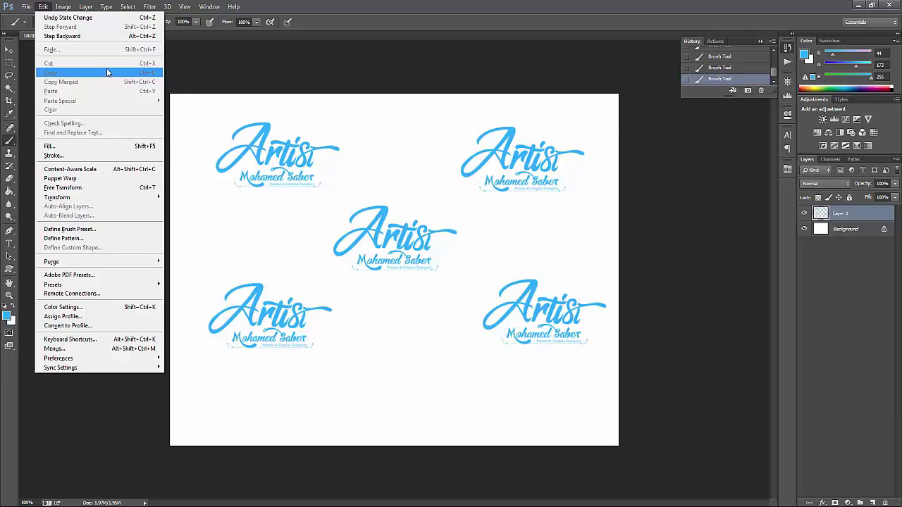
left_click(296, 190)
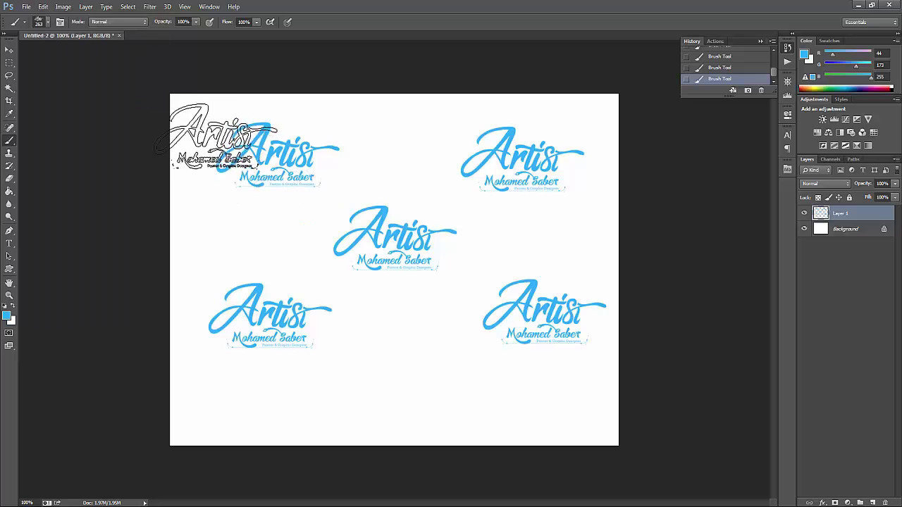
left_click(8, 74)
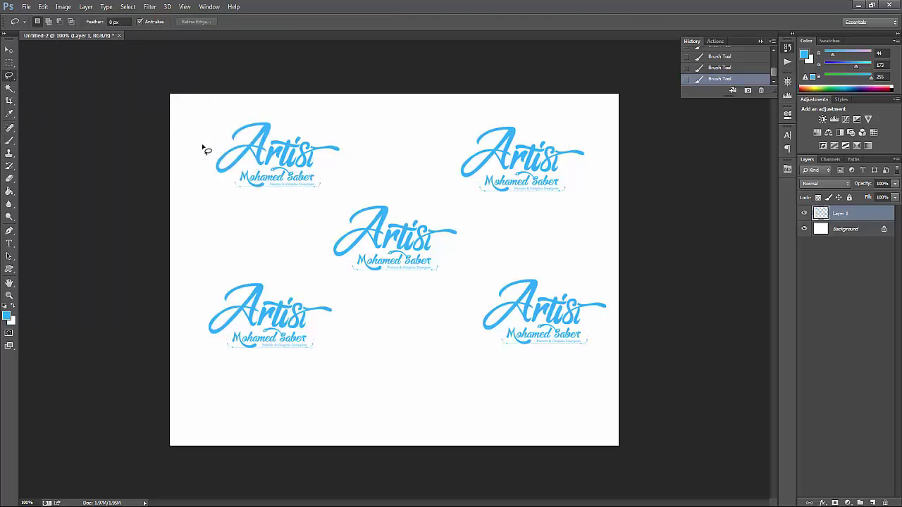
mouse_move(200, 148)
left_mouse_down()
mouse_move(296, 224)
mouse_move(200, 151)
left_mouse_up()
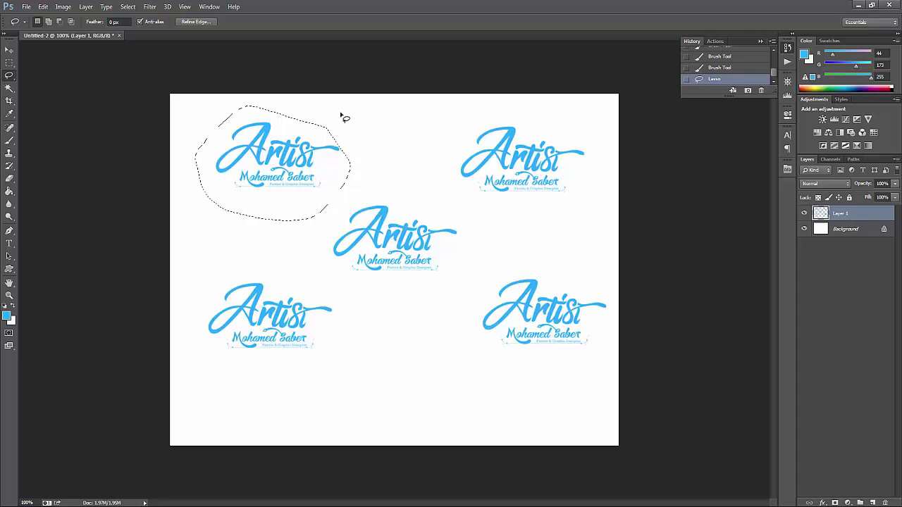
Copy the selected logo and paste it as a new layer via the Edit menu
left_click(43, 7)
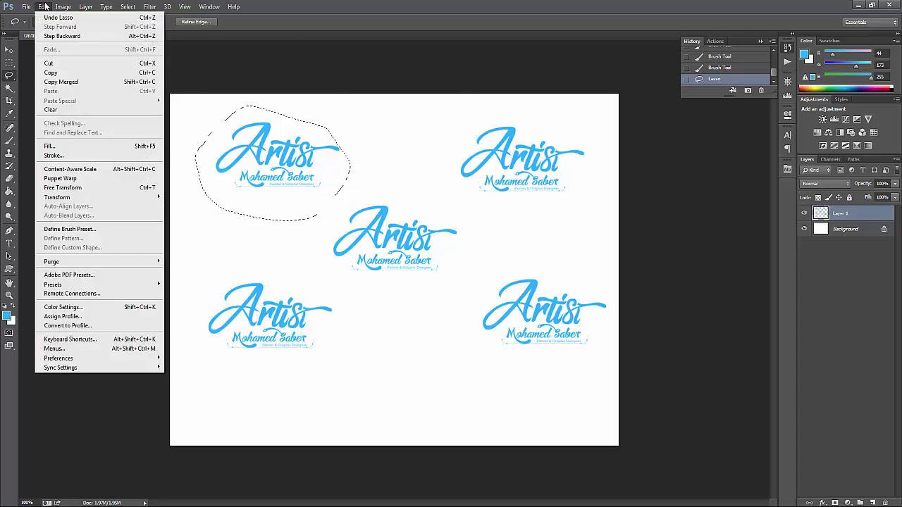
left_click(62, 76)
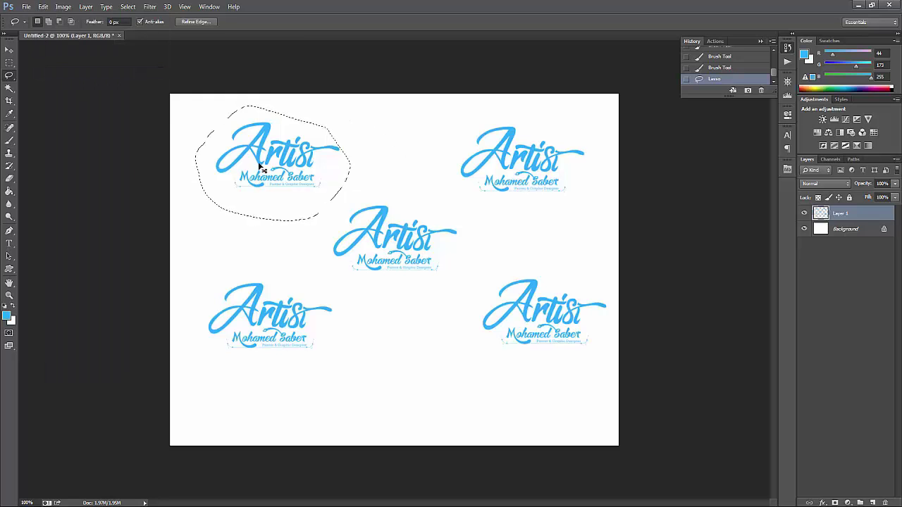
left_click(43, 6)
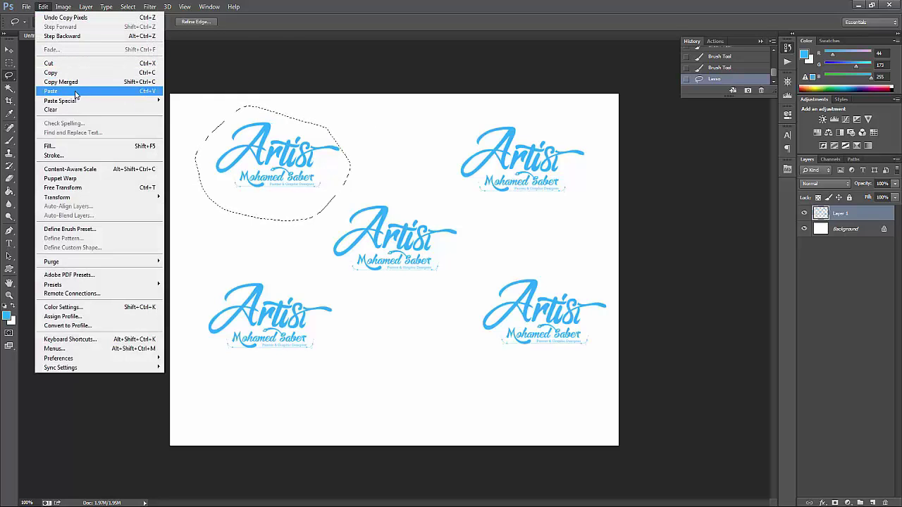
left_click(62, 90)
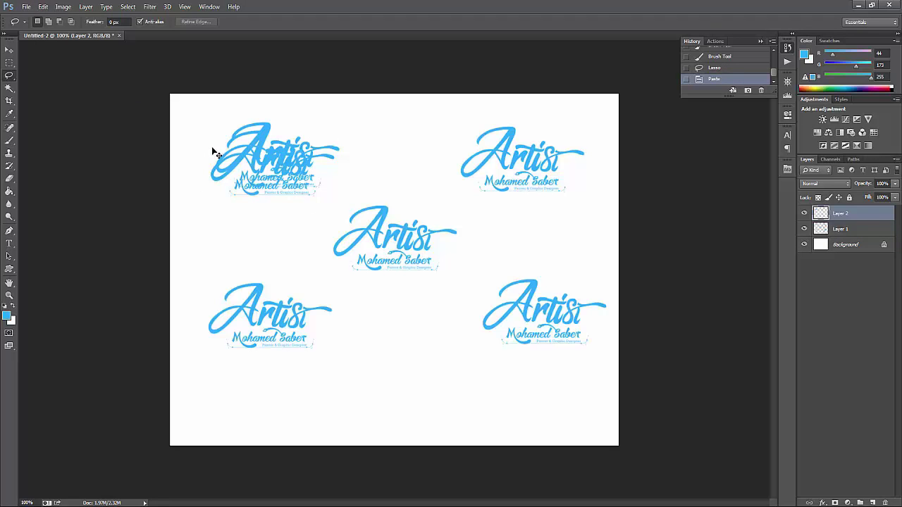
Undo the pasted duplicate and the lasso selection
key("ctrl+z")
key("ctrl+alt+z")
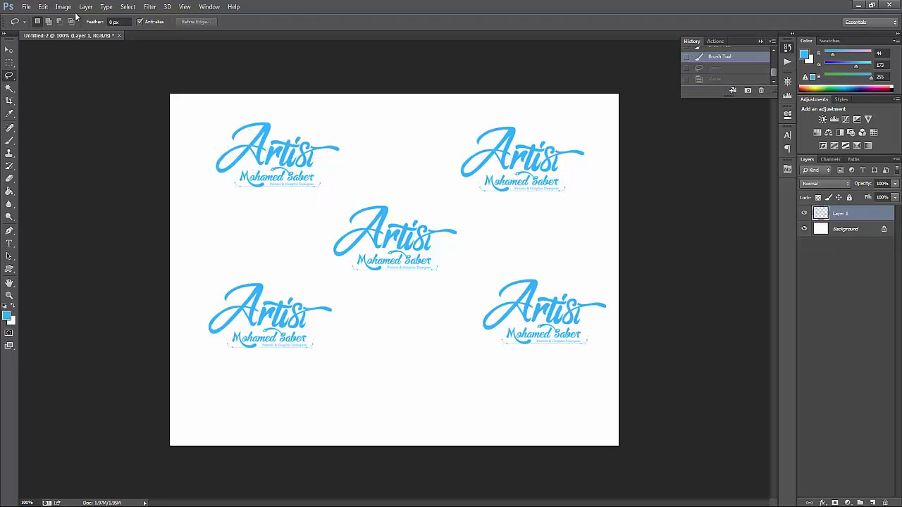
left_click(42, 6)
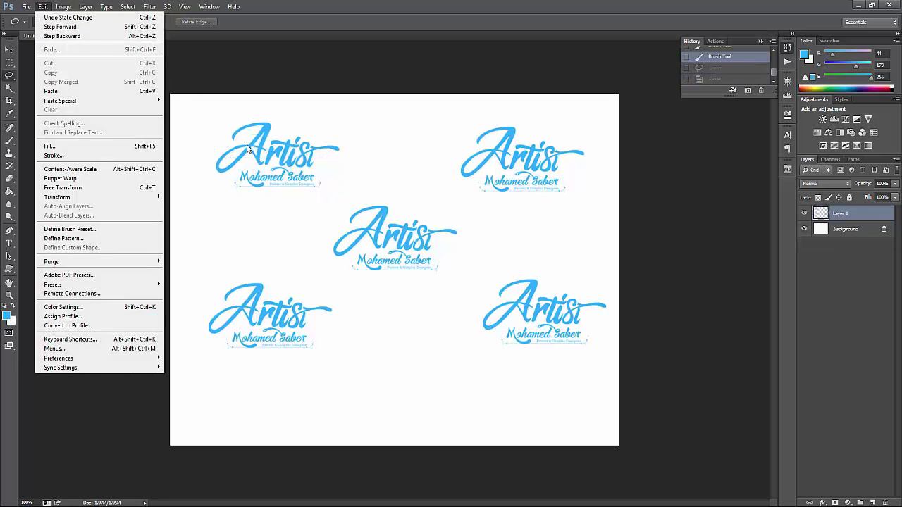
left_click(285, 162)
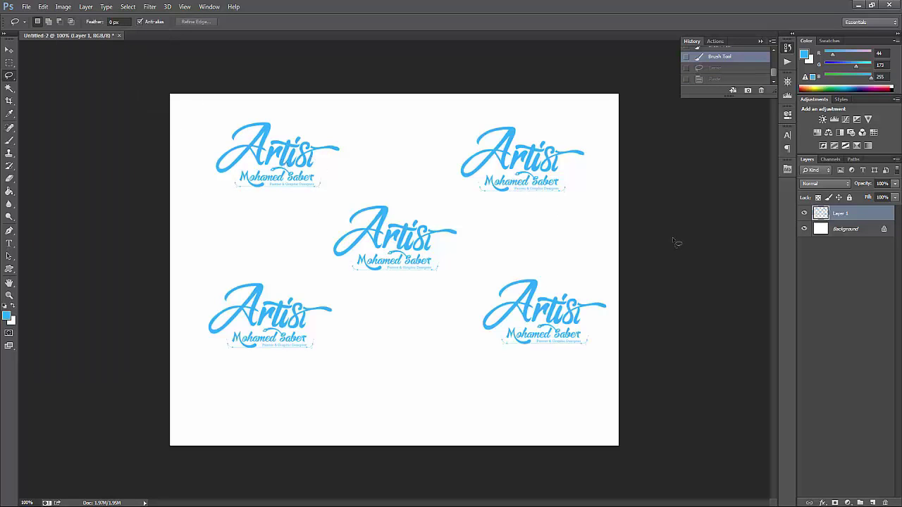
Marquee the whole canvas, Copy Merged, and paste it as Layer 2
left_click(10, 63)
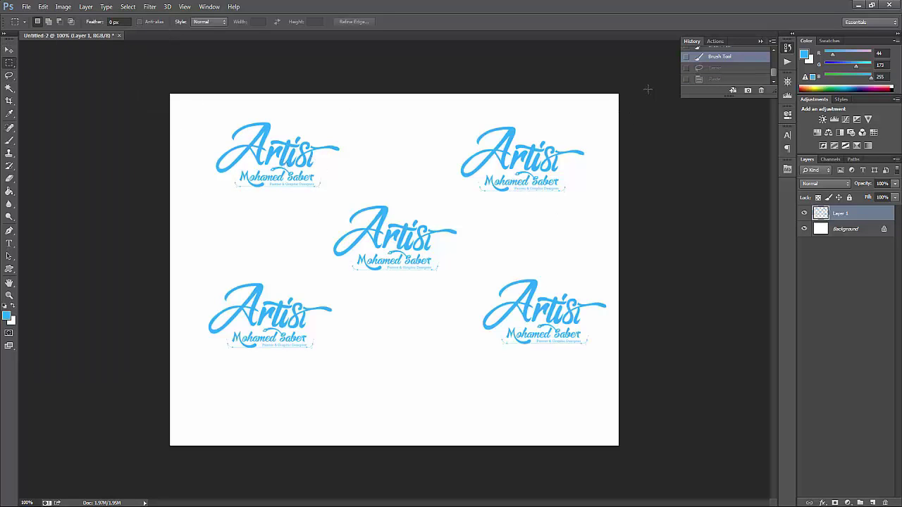
left_click_drag(648, 89, 10, 470)
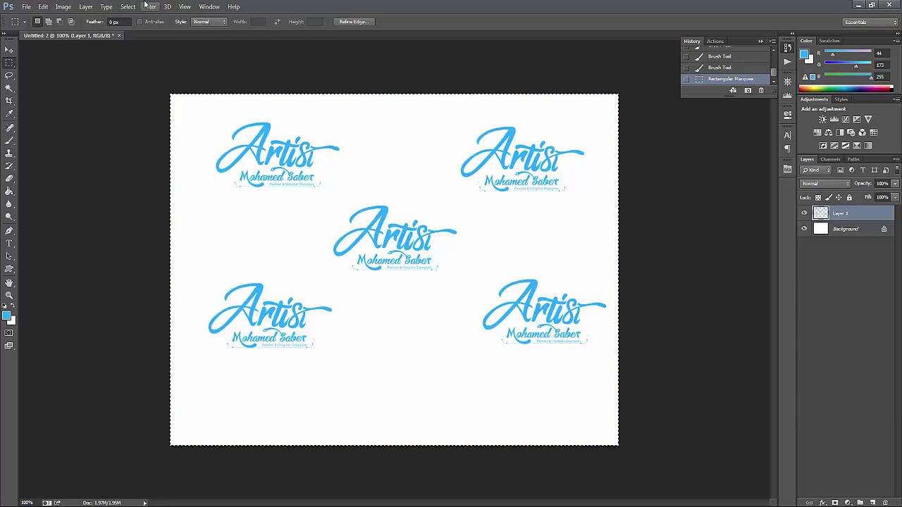
left_click(43, 6)
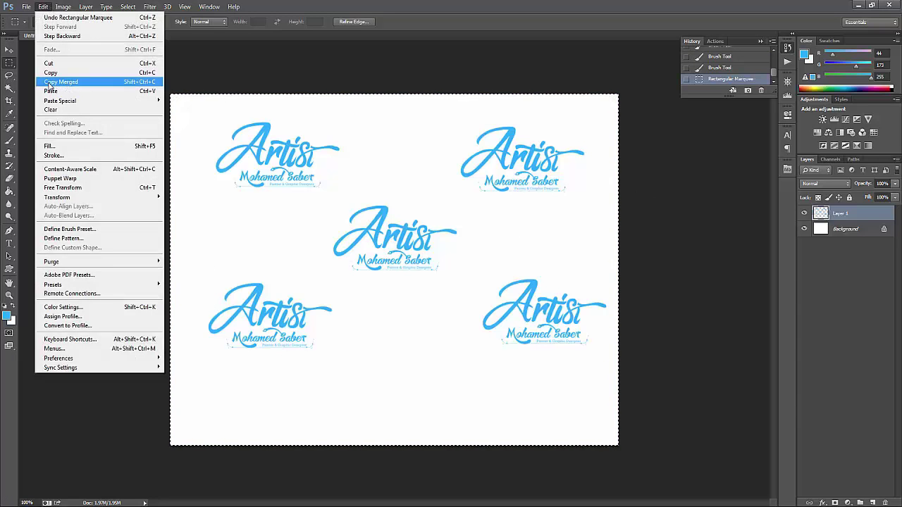
left_click(71, 82)
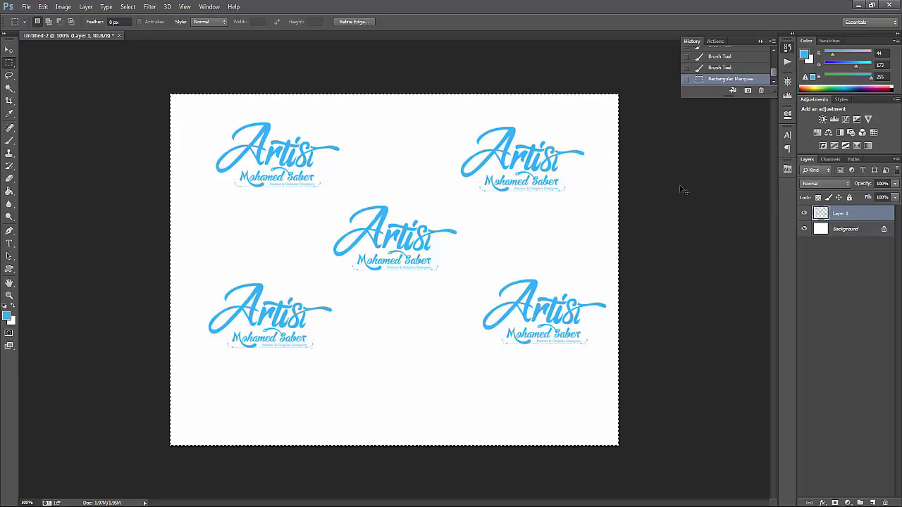
key("ctrl+v")
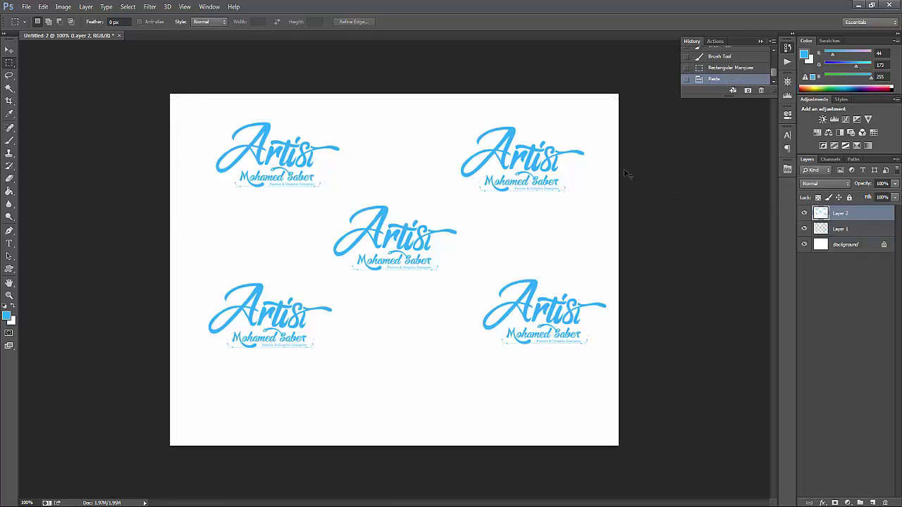
Toggle layer visibility to compare, leaving only Layer 2 visible
left_click(805, 214)
left_click(805, 214)
left_click(805, 214)
left_click(805, 214)
left_click(805, 214)
left_click(805, 214)
left_click(805, 214)
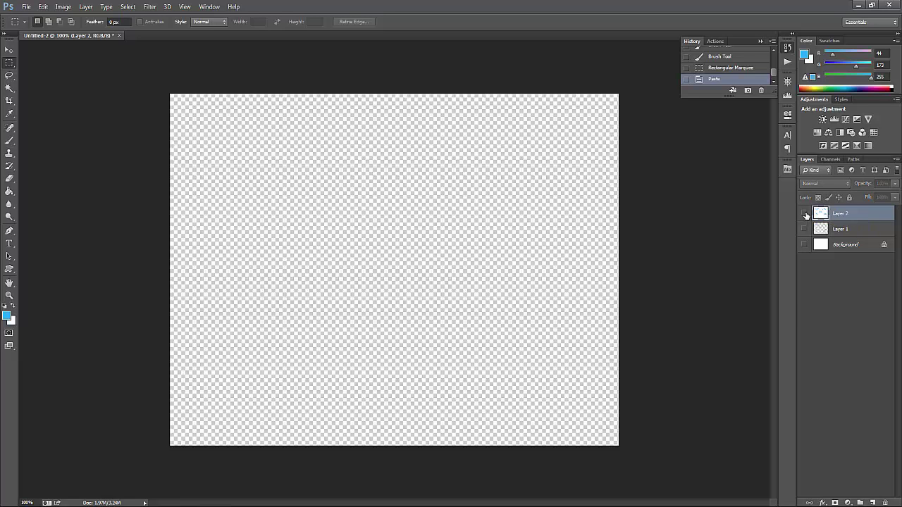
left_click(805, 214)
left_click(805, 214)
left_click(805, 214)
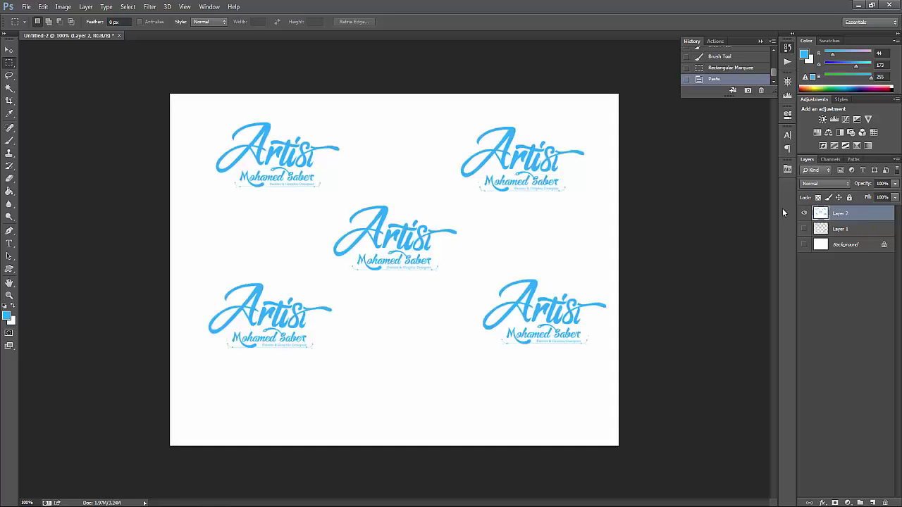
Step back past the merged copy and make Background and Layer 1 visible again
left_click(43, 7)
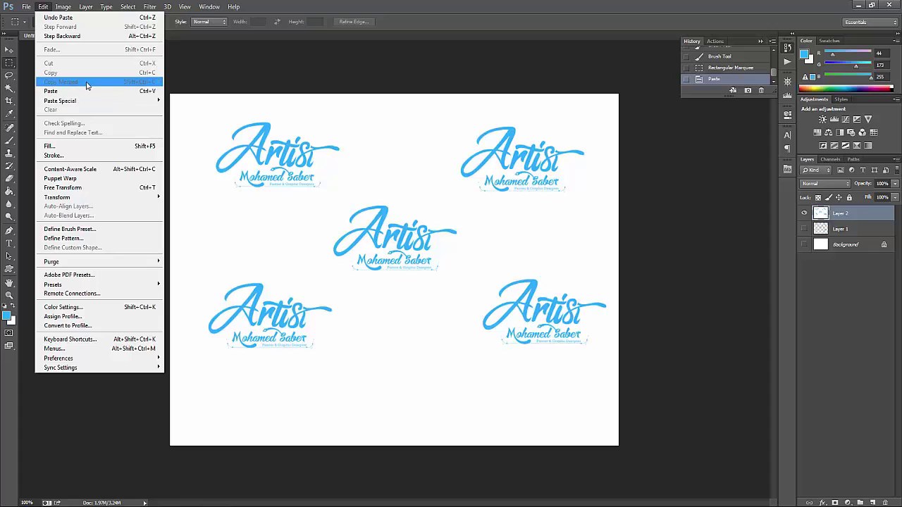
left_click(410, 14)
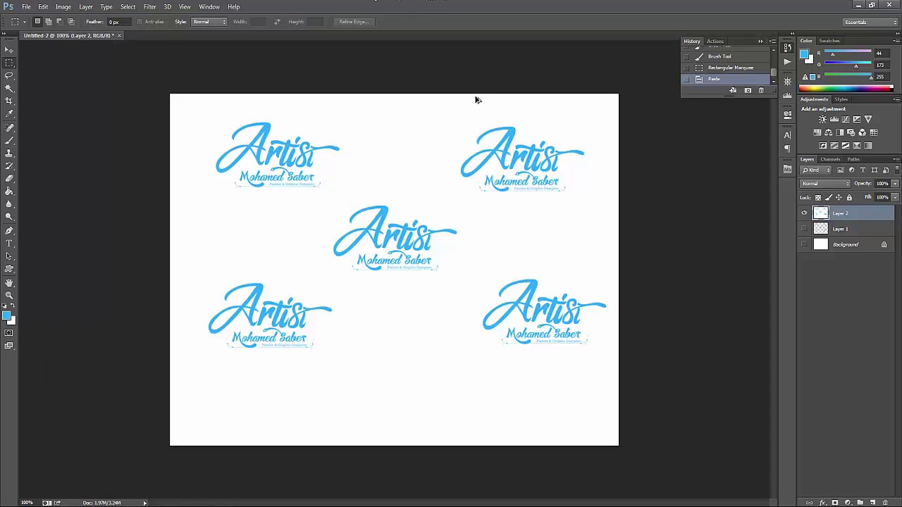
key("ctrl+alt+z")
key("ctrl+alt+z")
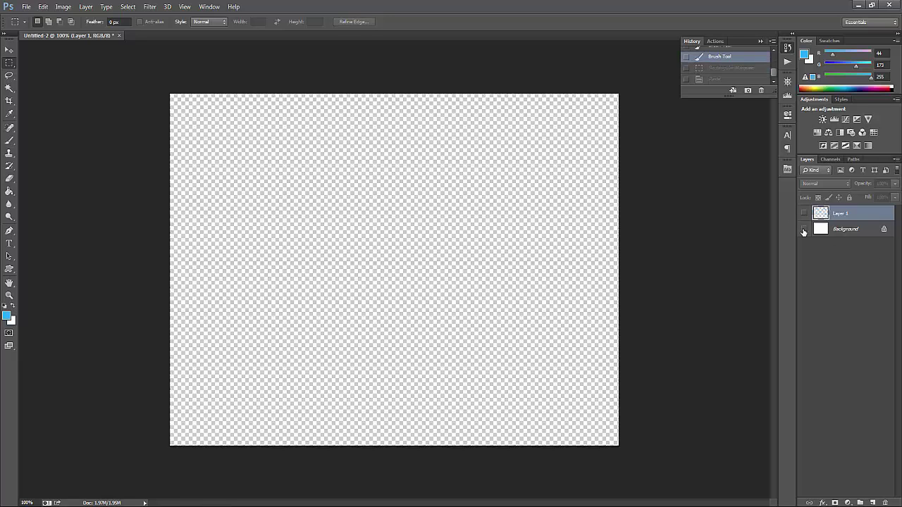
left_click(803, 229)
left_click(804, 213)
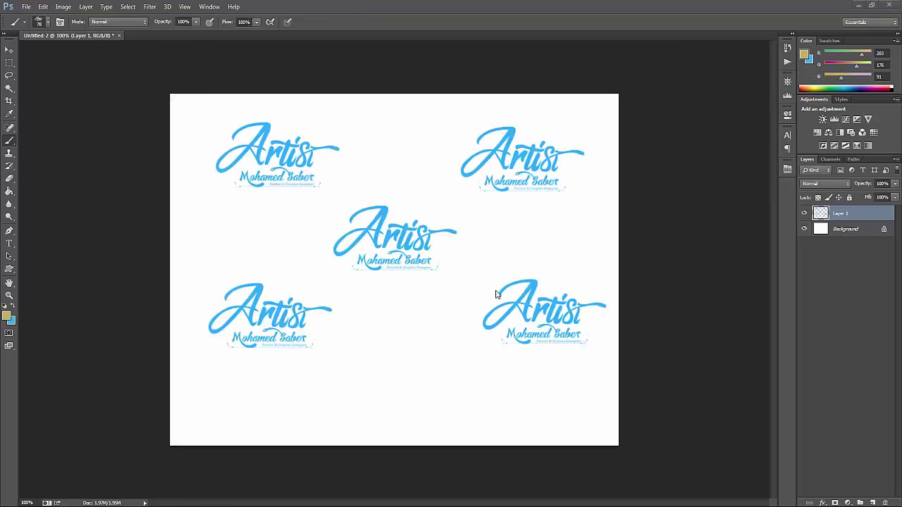
left_click(43, 7)
mouse_move(60, 100)
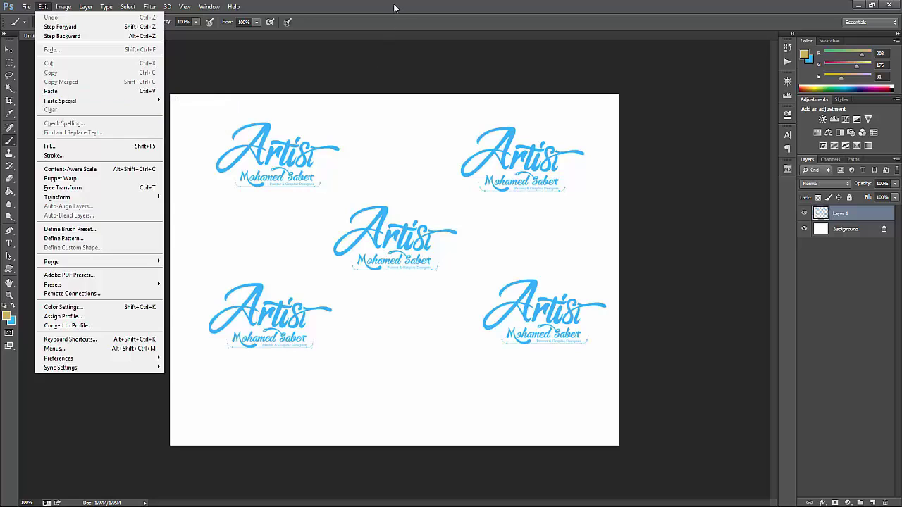
left_click(337, 111)
Lasso the top-left logo, duplicate it to a new layer with Ctrl+J, and nudge it
key("l")
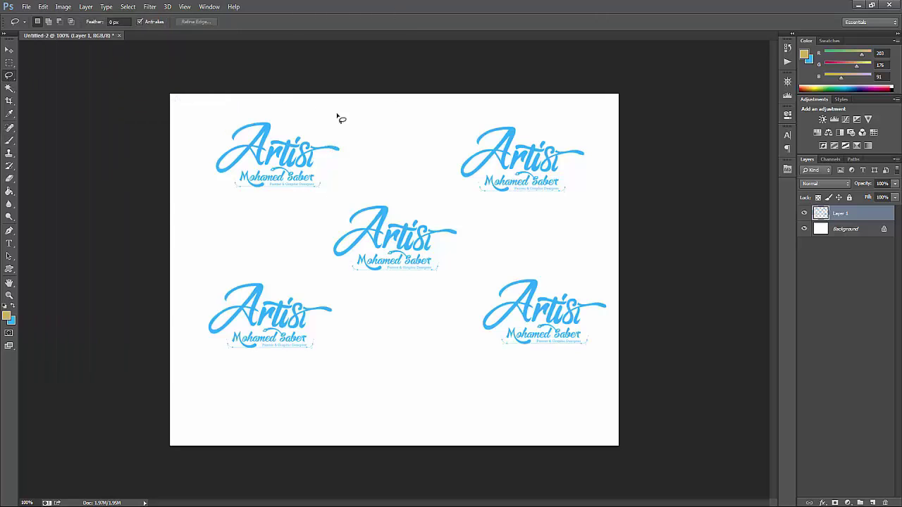
mouse_move(275, 97)
left_mouse_down()
mouse_move(214, 199)
mouse_move(221, 101)
mouse_move(226, 107)
left_mouse_up()
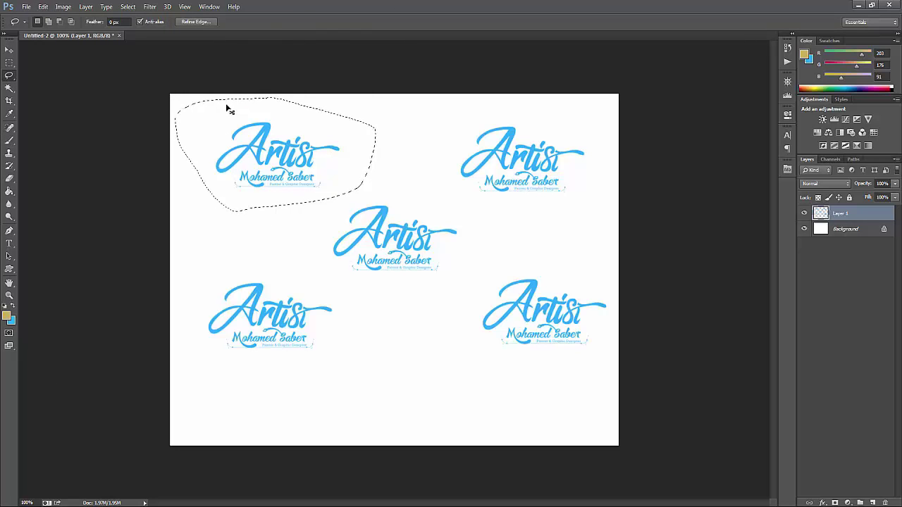
key("ctrl+j")
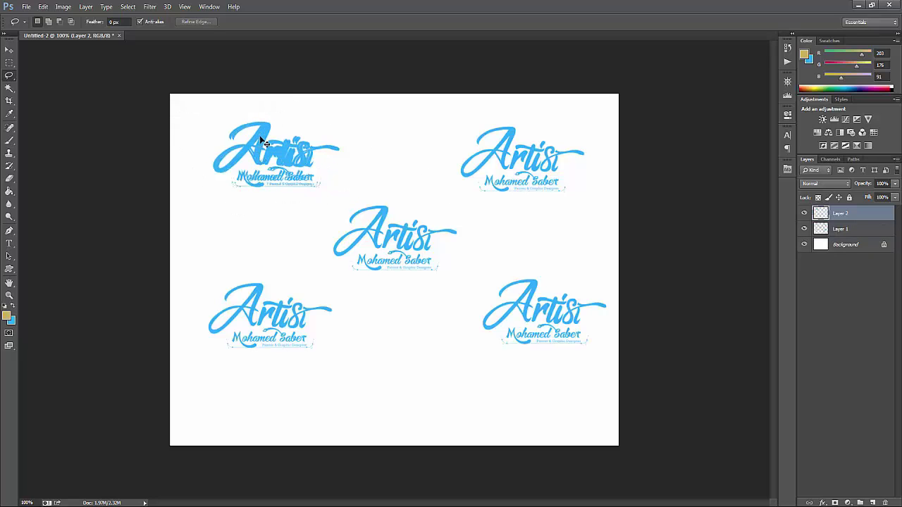
left_click_drag(264, 143, 264, 134)
Zoom to 200% and back, undo the duplicate layer, deselect, and open Paste Special
key("ctrl+plus")
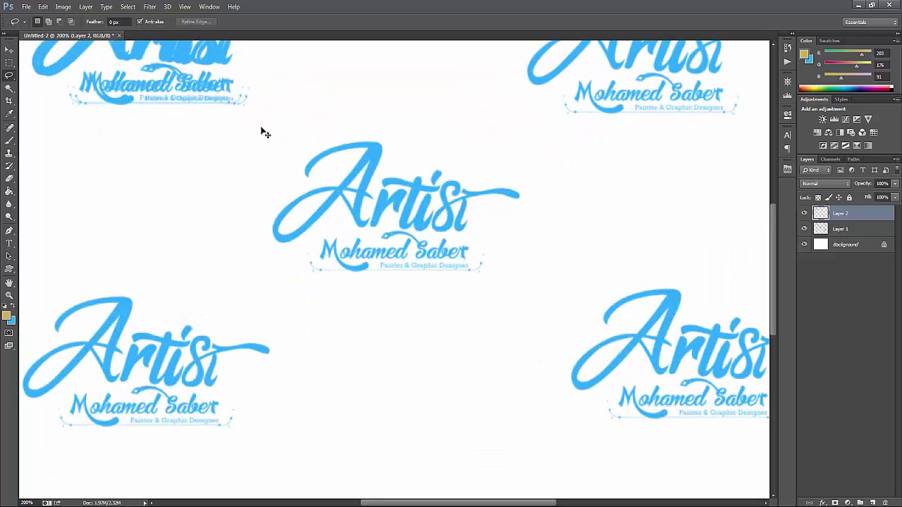
key("ctrl+minus")
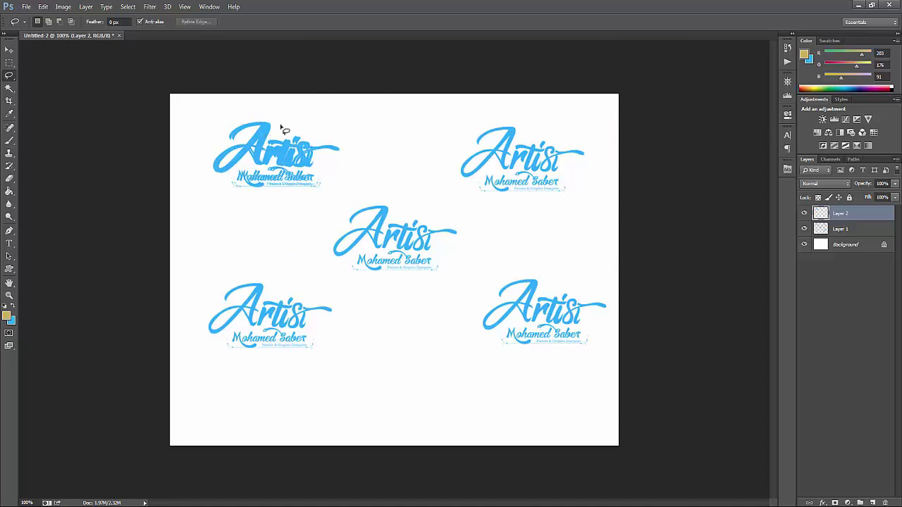
key("ctrl+z")
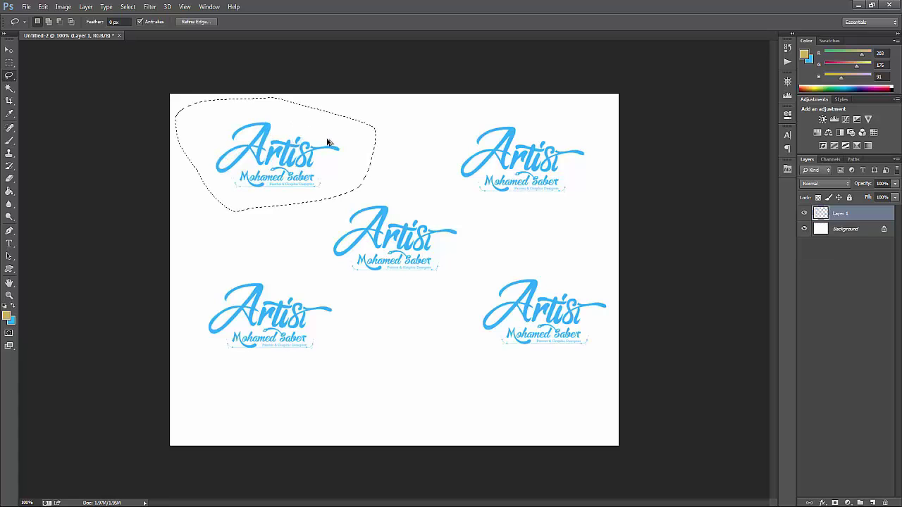
left_click(43, 6)
left_click(341, 4)
key("ctrl+d")
left_click(45, 7)
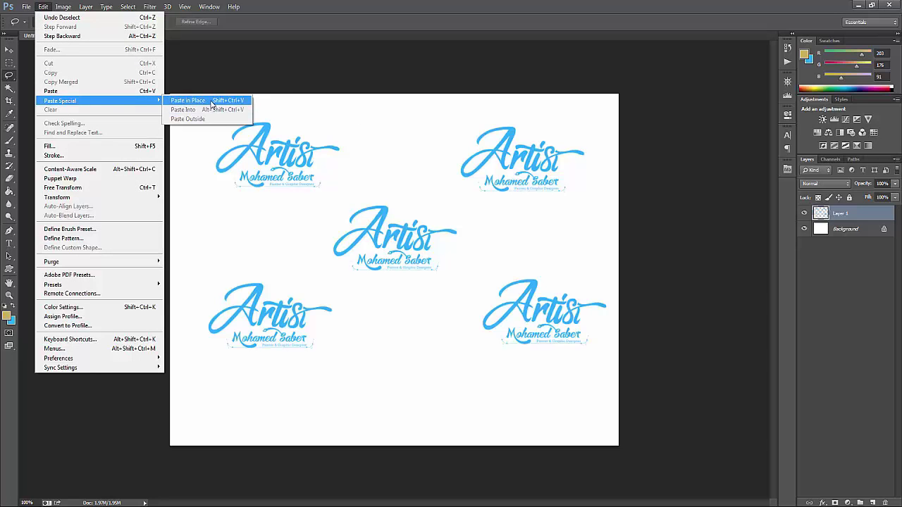
Paste the copied logo in place as Layer 2, toggling Layer 1 to check it
left_click(210, 103)
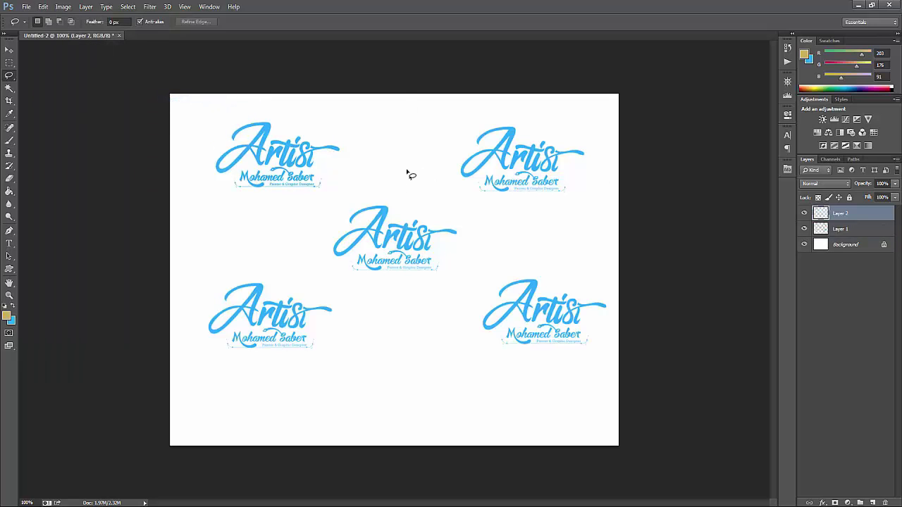
left_click(804, 229)
left_click(804, 229)
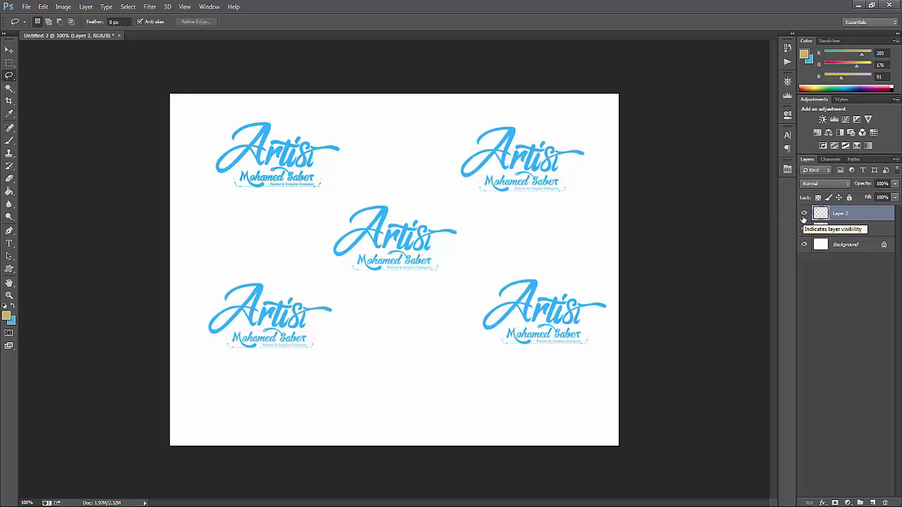
left_click(43, 7)
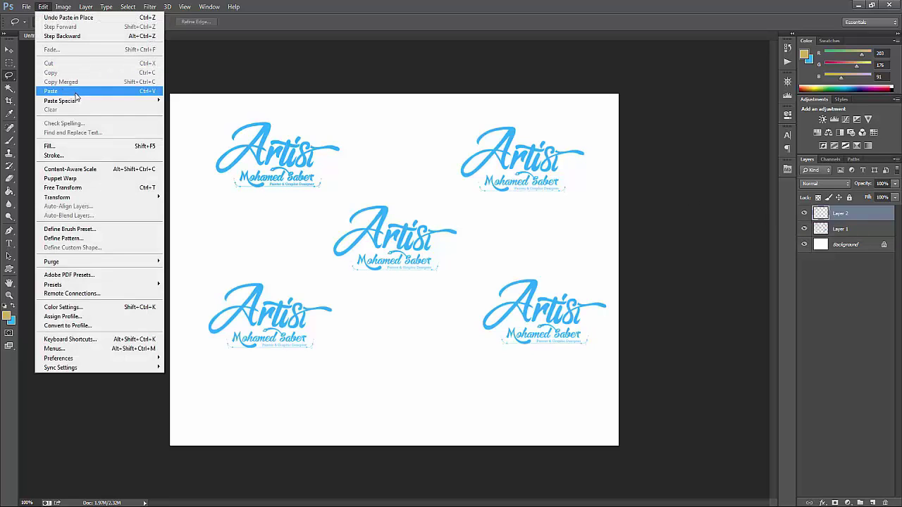
mouse_move(61, 100)
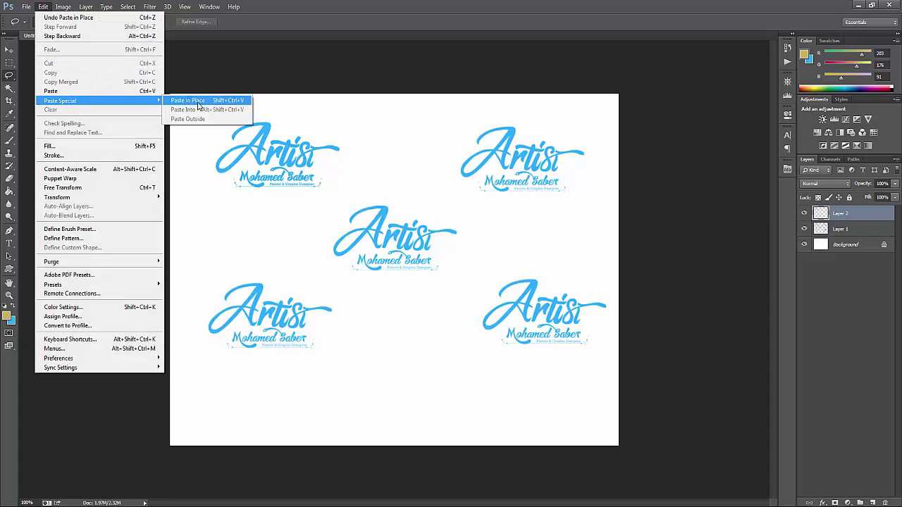
left_click(341, 5)
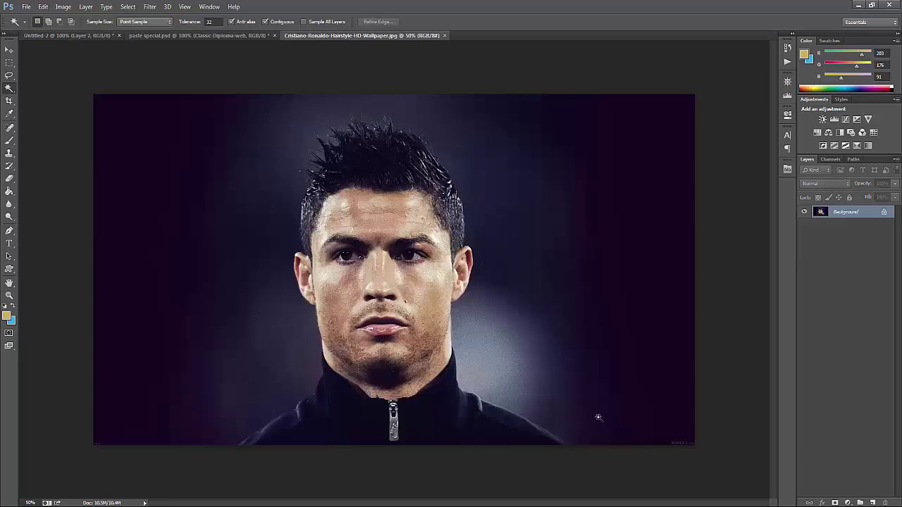
Select all of the portrait, then Magic Wand the blue frame opening in paste special.psd
key("ctrl+a")
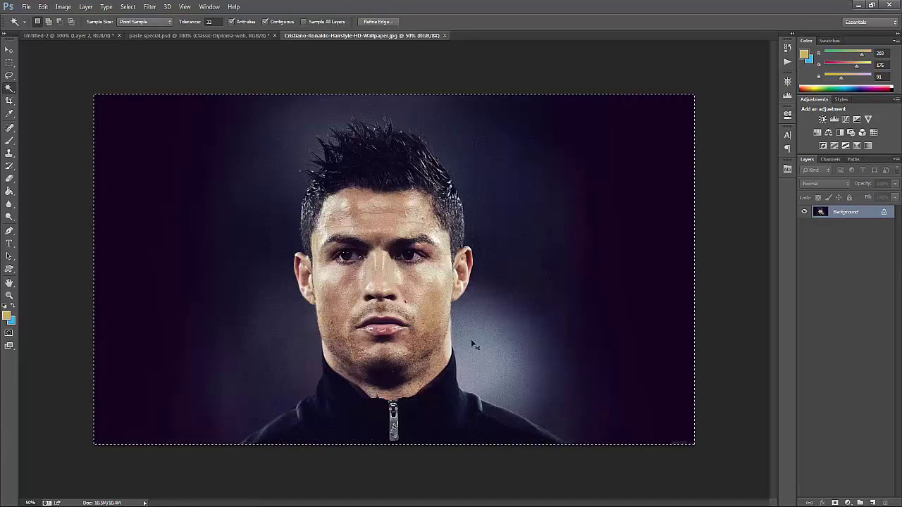
left_click(228, 35)
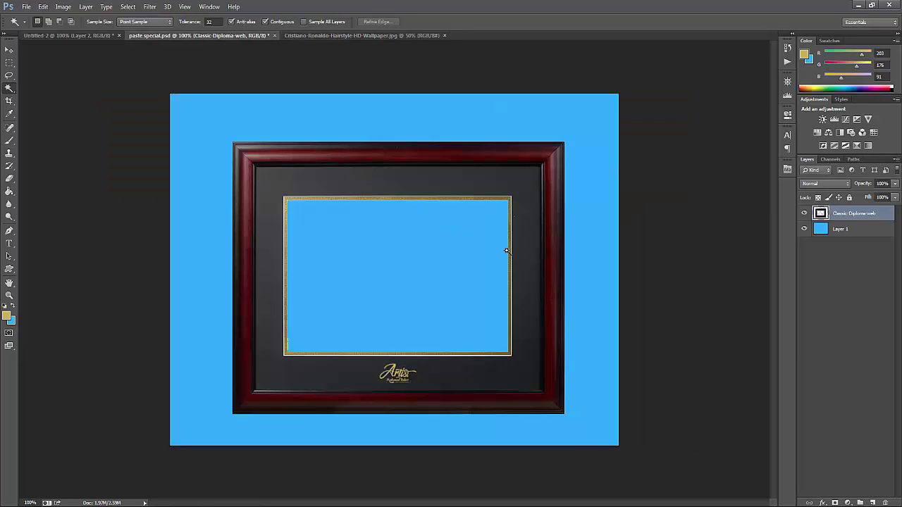
right_click(10, 90)
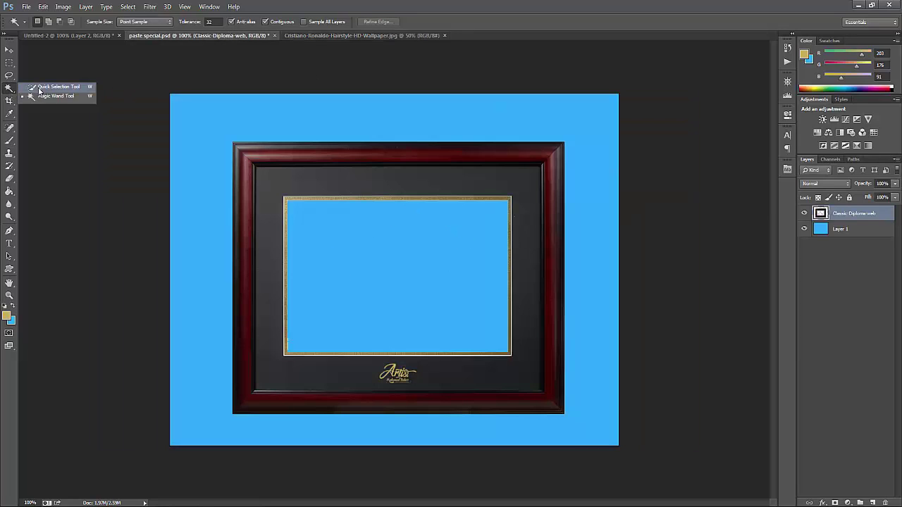
left_click(64, 97)
left_click(403, 263)
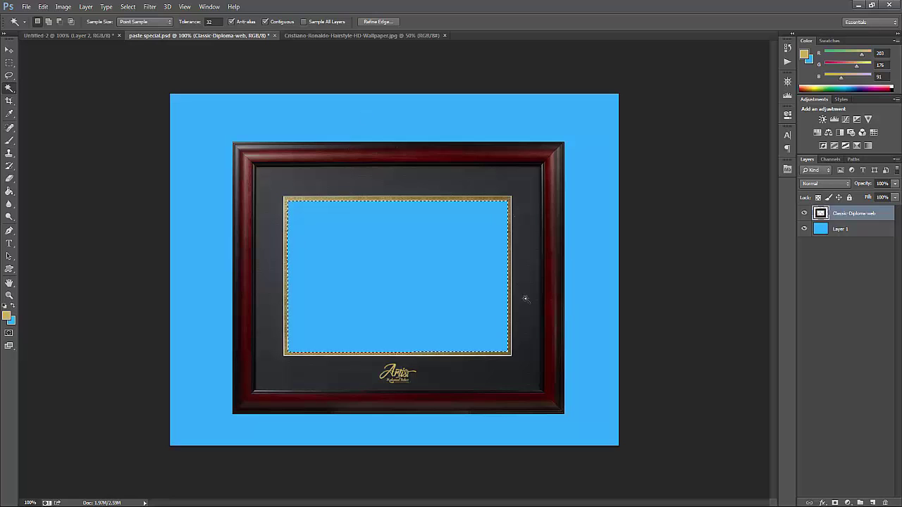
left_click(43, 7)
mouse_move(61, 101)
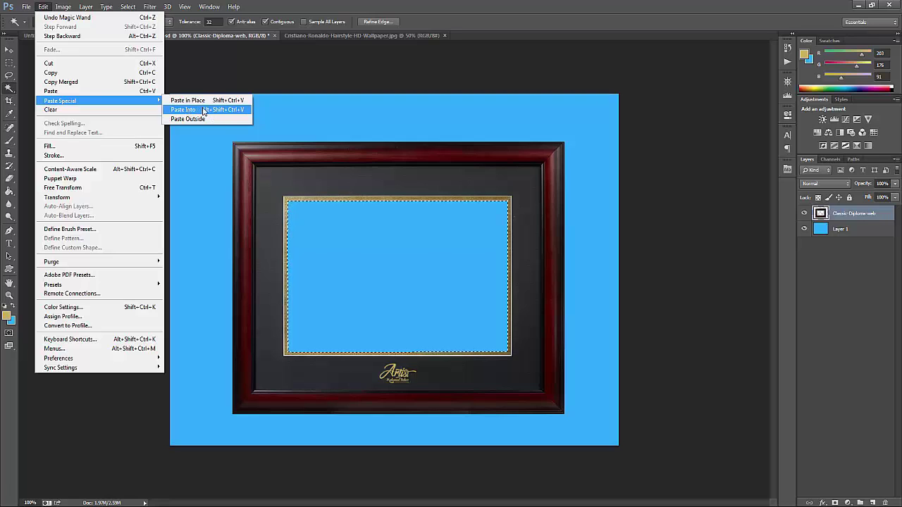
left_click(204, 110)
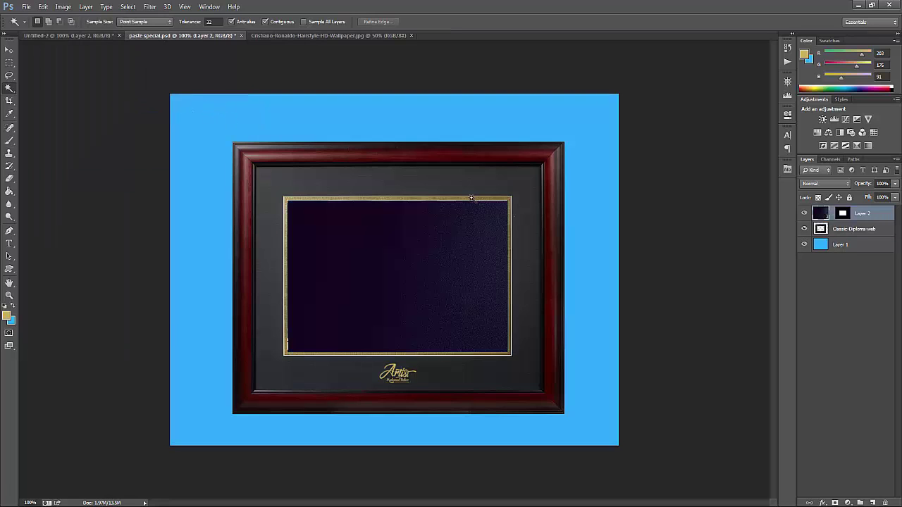
key("ctrl+t")
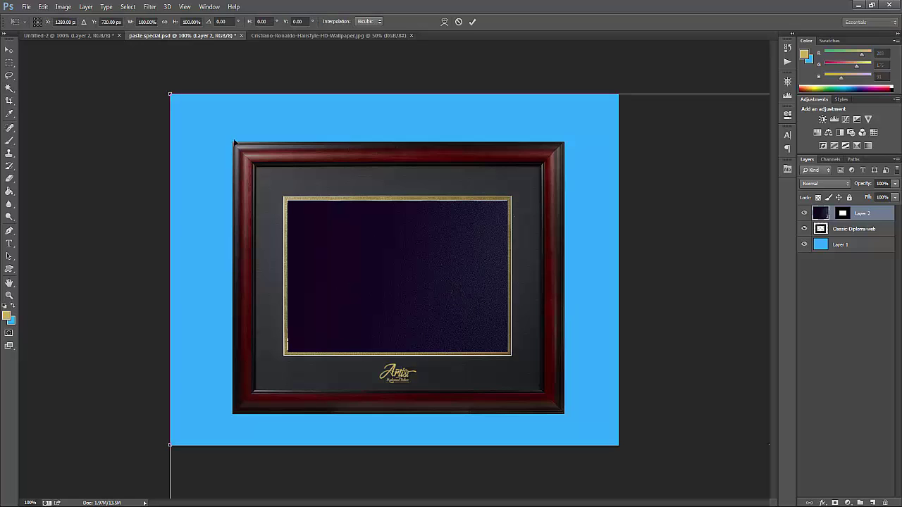
mouse_move(170, 93)
left_mouse_down()
mouse_move(292, 200)
mouse_move(139, 102)
mouse_move(401, 254)
mouse_move(135, 115)
mouse_move(73, 94)
mouse_move(242, 169)
mouse_move(342, 251)
mouse_move(243, 165)
mouse_move(250, 185)
left_mouse_up()
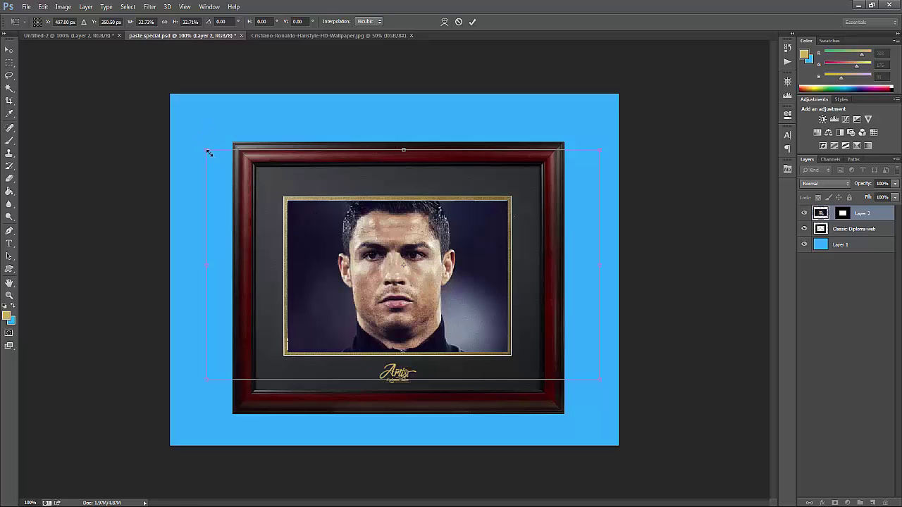
mouse_move(209, 152)
left_mouse_down()
mouse_move(236, 148)
mouse_move(288, 195)
mouse_move(348, 224)
mouse_move(334, 227)
left_mouse_up()
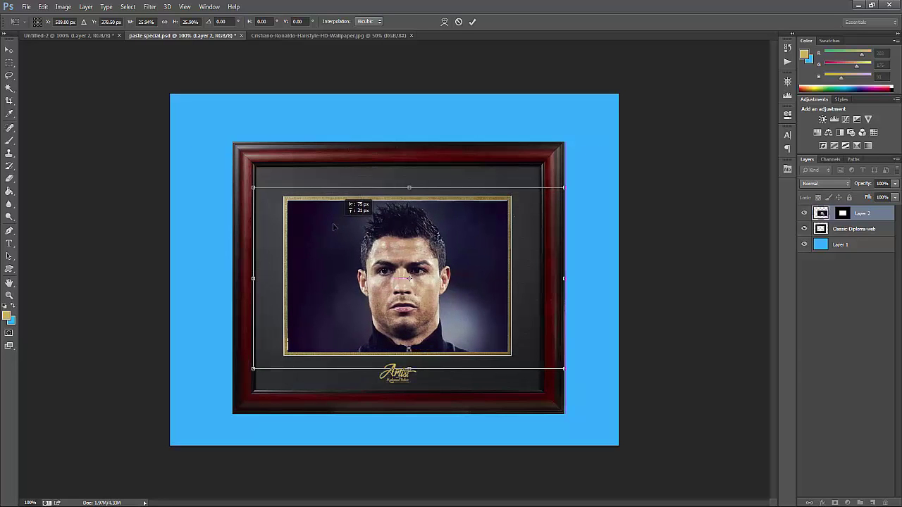
key("Return")
left_click(43, 6)
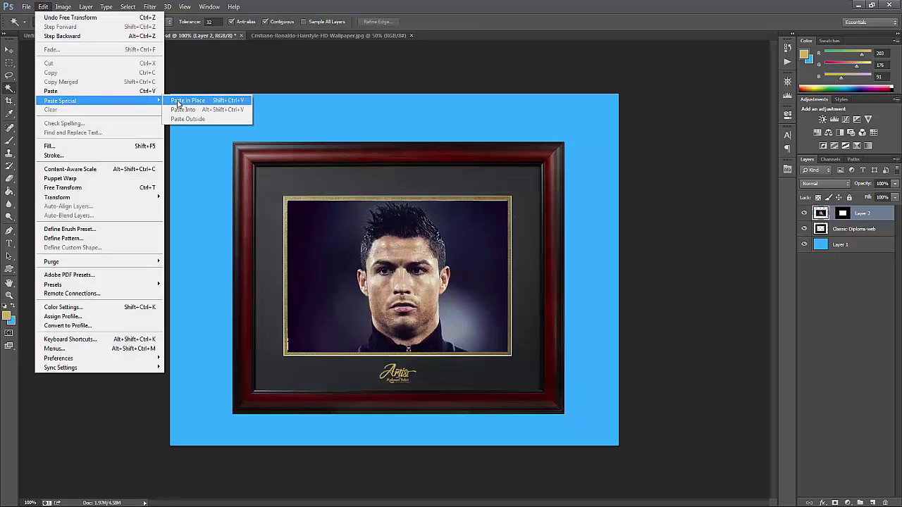
left_click(413, 254)
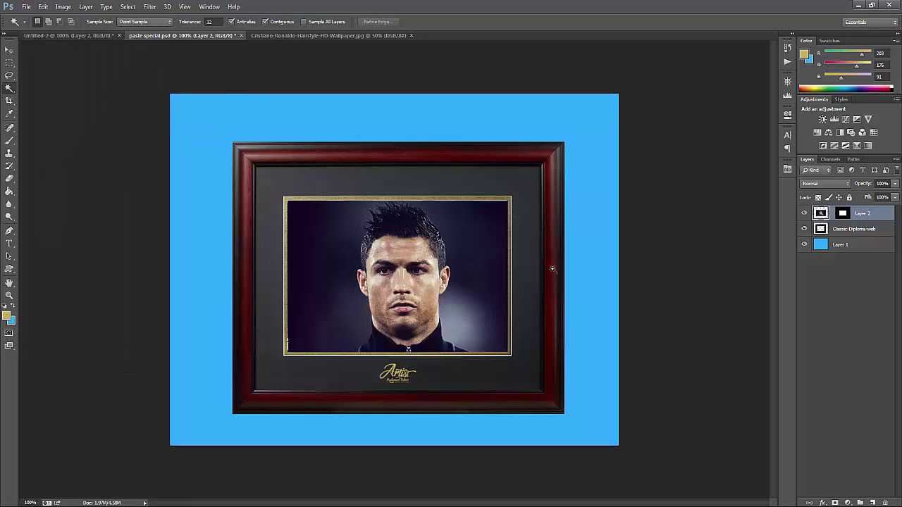
key("ctrl+z")
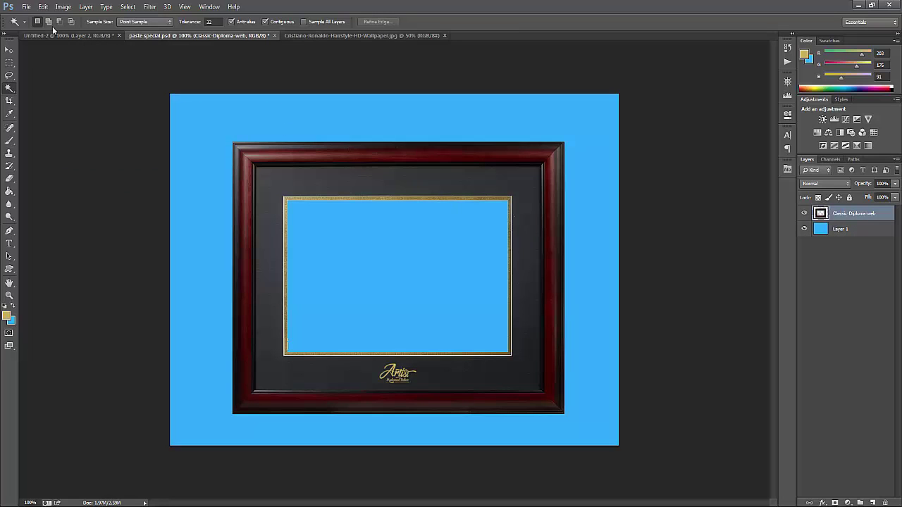
Paste the portrait outside the frame selection with Edit > Paste Special > Paste Outside
left_click(43, 6)
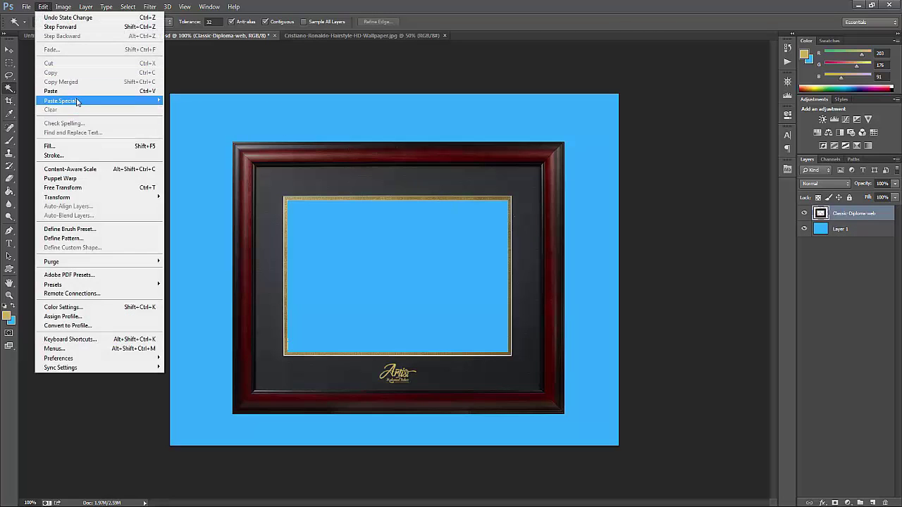
left_click(457, 257)
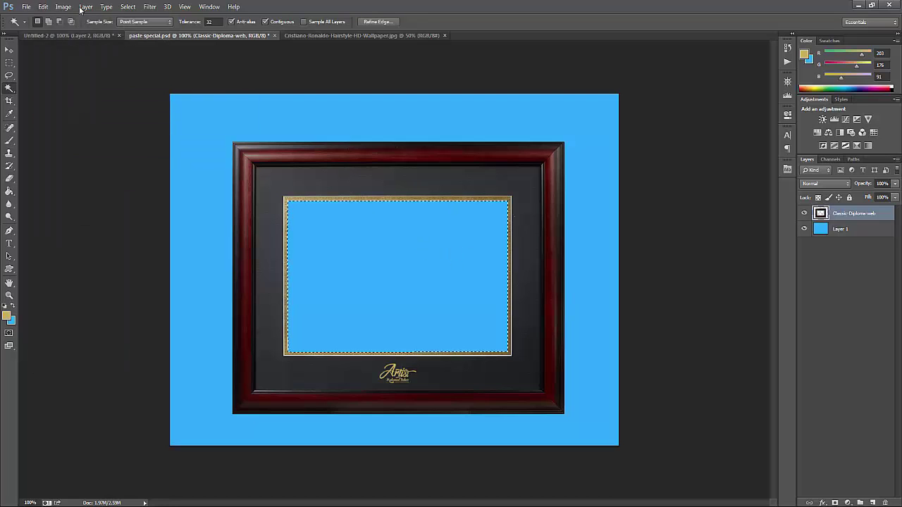
left_click(43, 6)
mouse_move(60, 100)
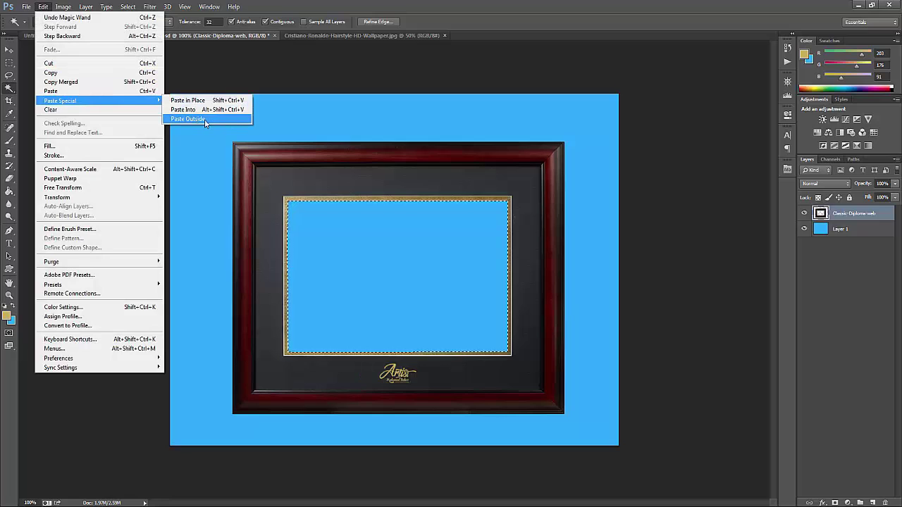
left_click(219, 120)
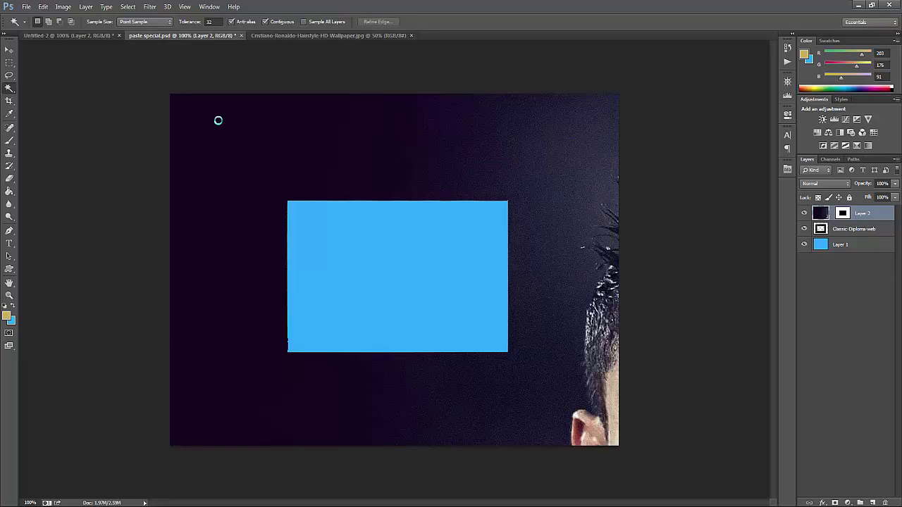
Free-transform the pasted portrait to about 49% and reposition it to fill the canvas
key("ctrl+t")
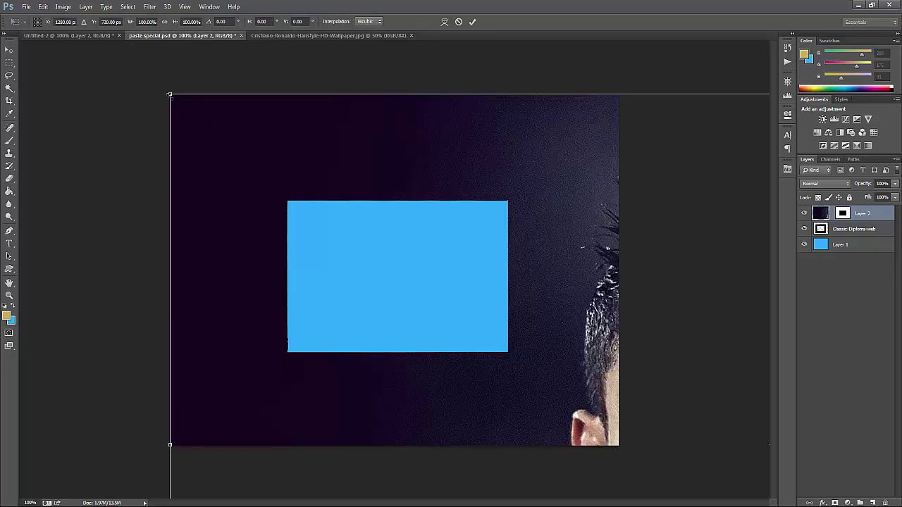
mouse_move(170, 94)
left_mouse_down()
mouse_move(200, 164)
mouse_move(34, 132)
left_mouse_up()
mouse_move(257, 138)
left_mouse_down()
mouse_move(300, 148)
mouse_move(303, 173)
left_mouse_up()
left_click_drag(64, 87, 323, 206)
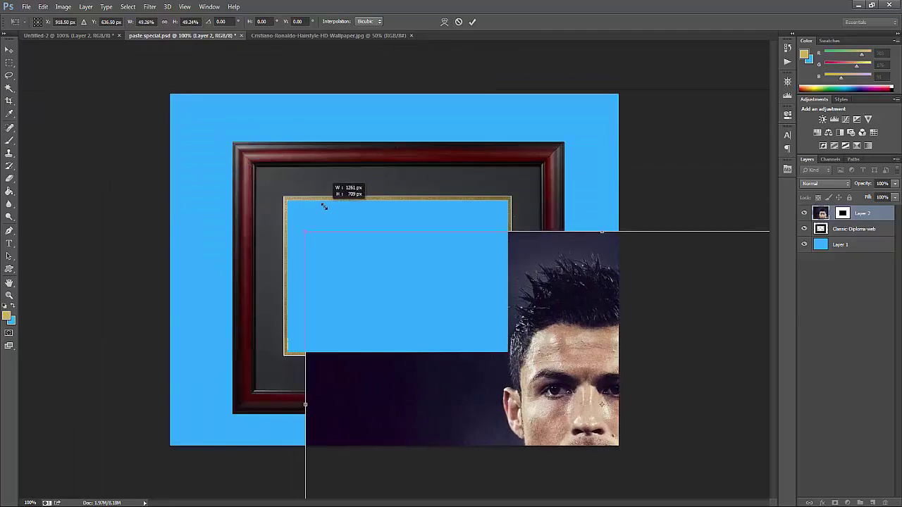
left_click_drag(379, 268, 195, 159)
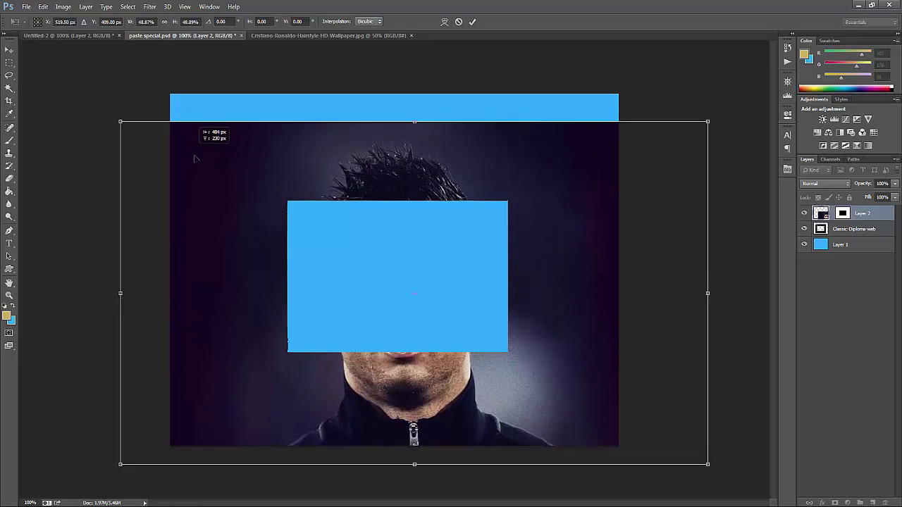
left_click_drag(194, 158, 186, 164)
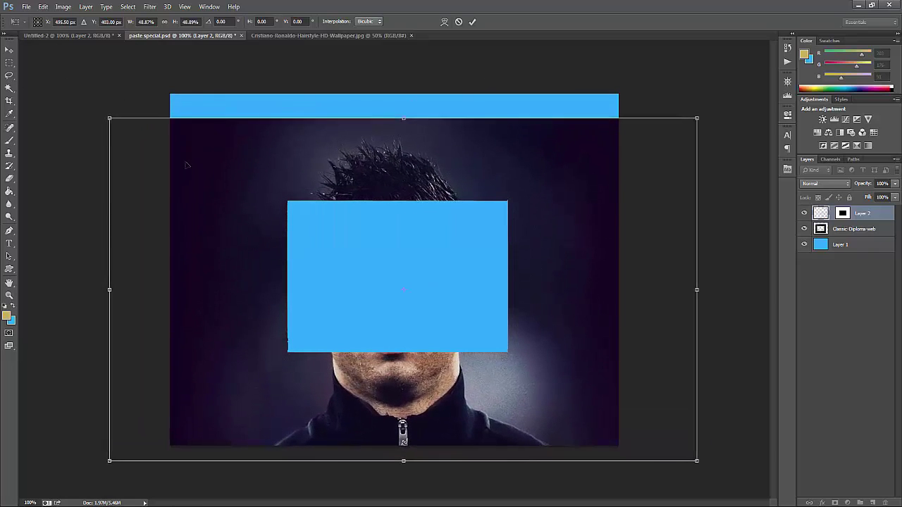
left_click_drag(553, 312, 554, 296)
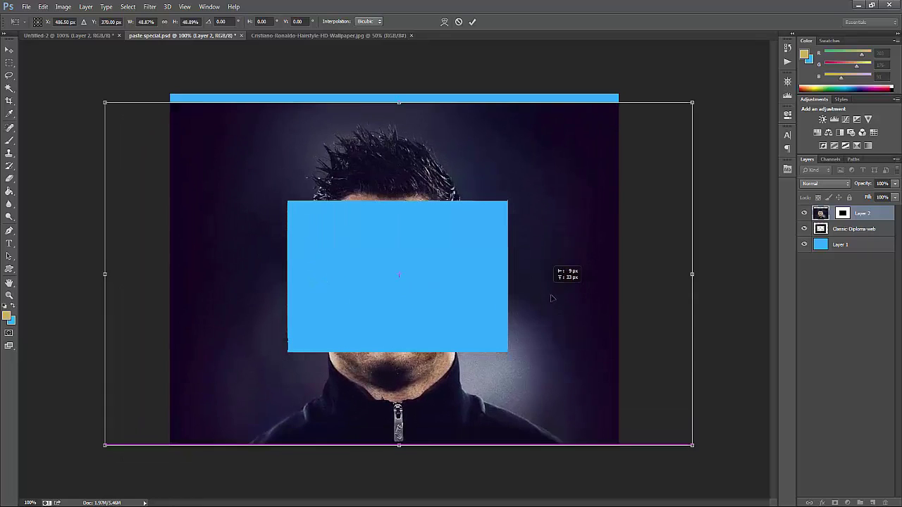
key("Return")
key("w")
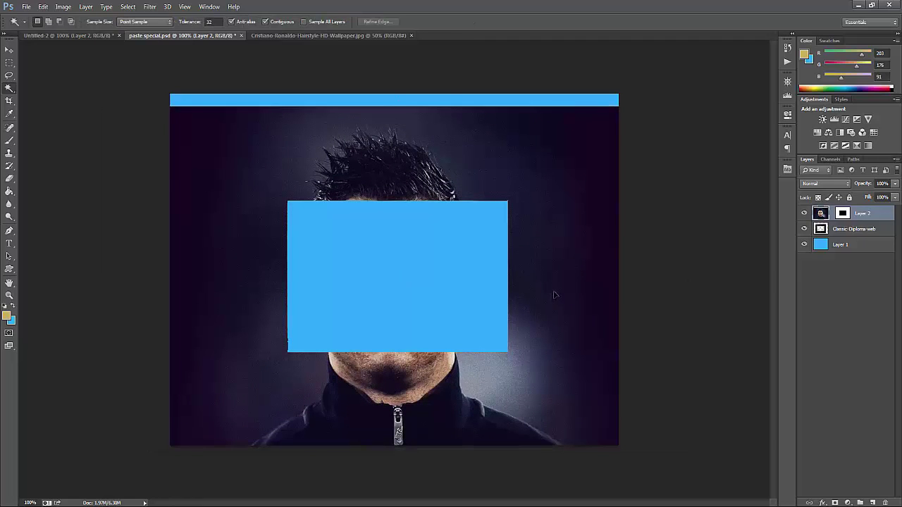
Undo the pasted portrait, close paste special.psd without saving, and close the portrait photo
key("ctrl+alt+z")
key("ctrl+alt+z")
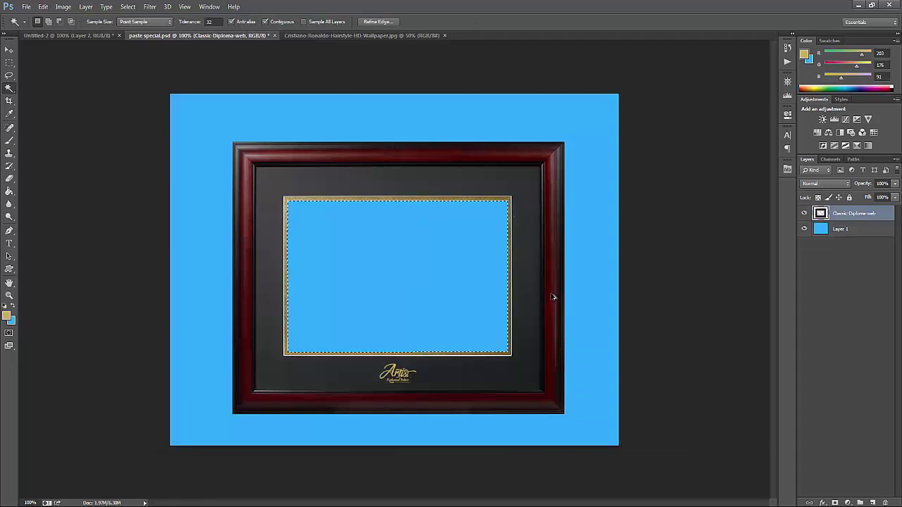
left_click(275, 36)
left_click(452, 193)
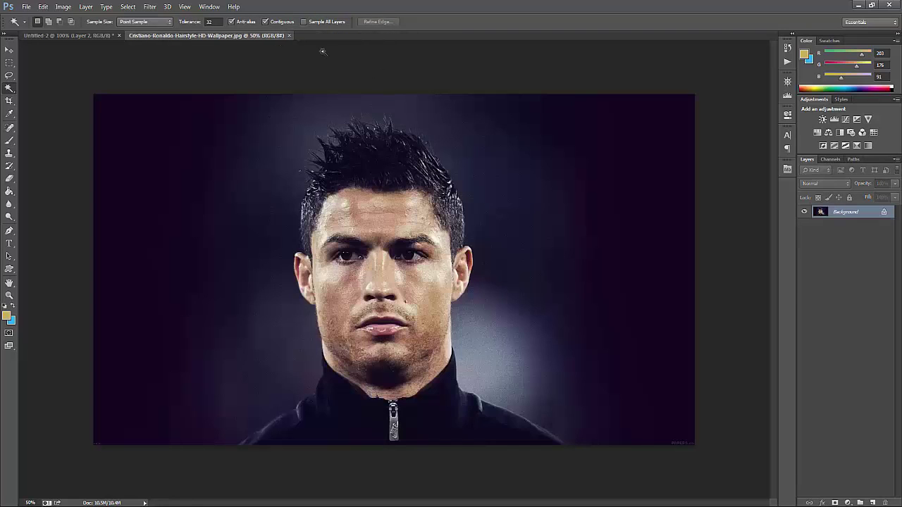
left_click(289, 36)
Delete Layer 2 from the layers list
key("l")
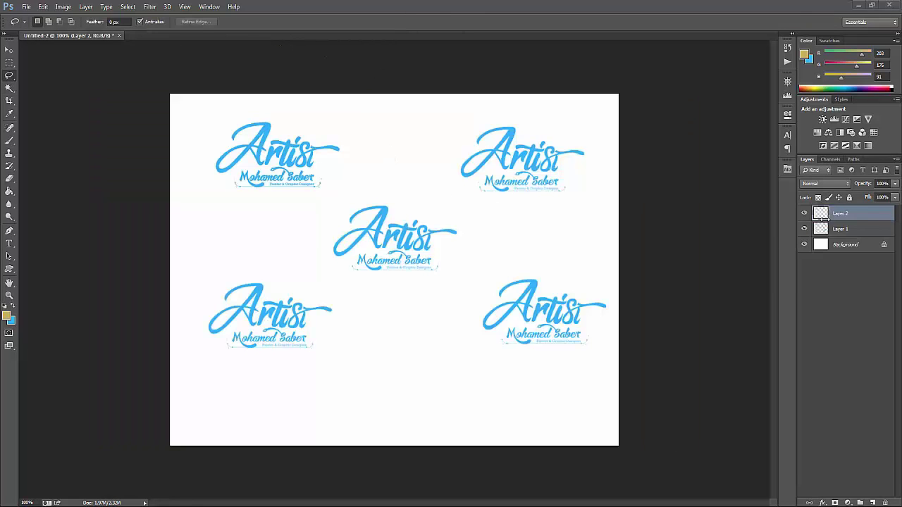
left_click_drag(841, 215, 884, 499)
left_click(26, 6)
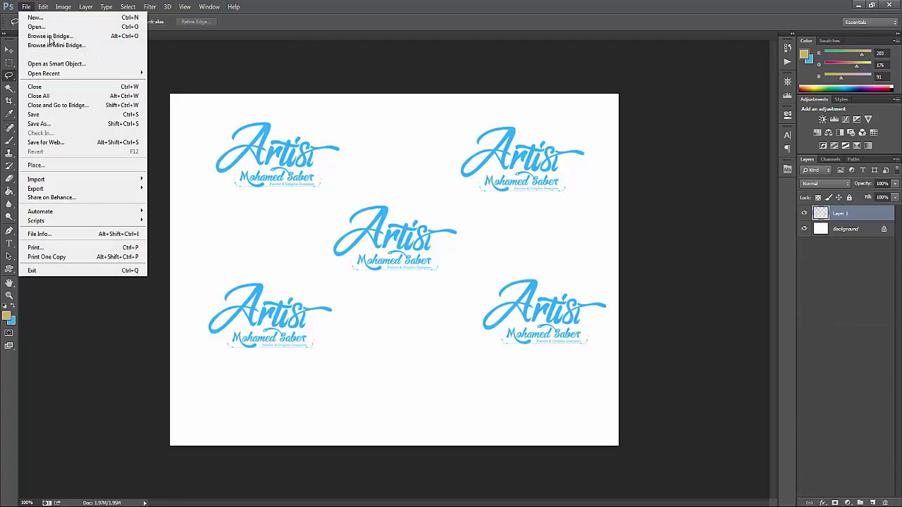
left_click(43, 6)
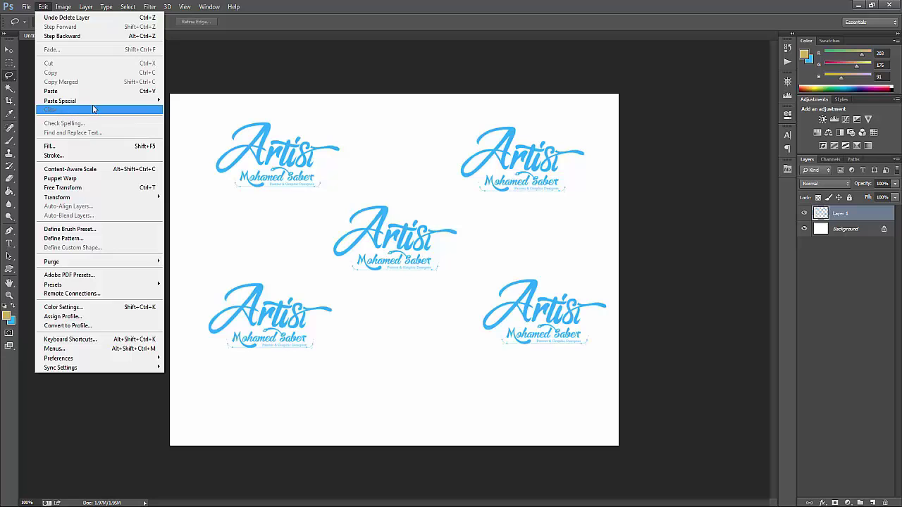
left_click(170, 125)
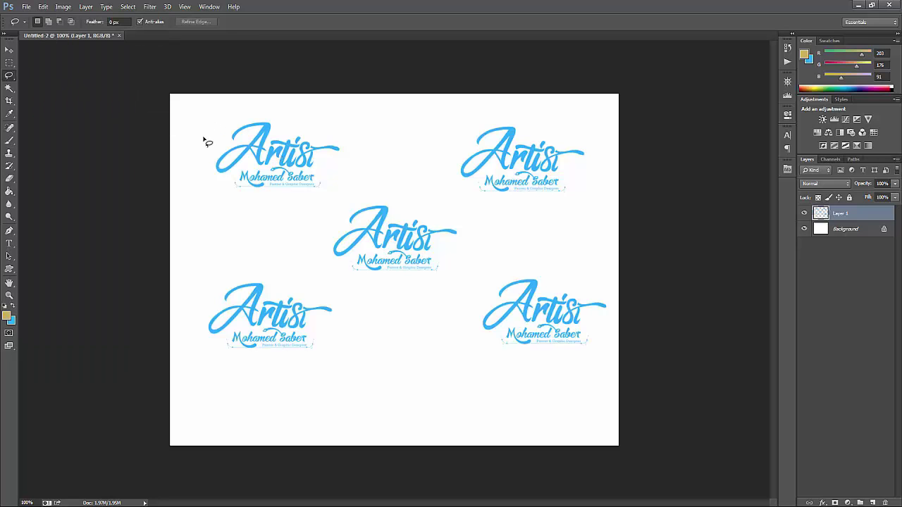
Lasso the top-left logo, erase it with Edit > Clear, and deselect
mouse_move(204, 136)
left_mouse_down()
mouse_move(303, 117)
mouse_move(203, 144)
left_mouse_up()
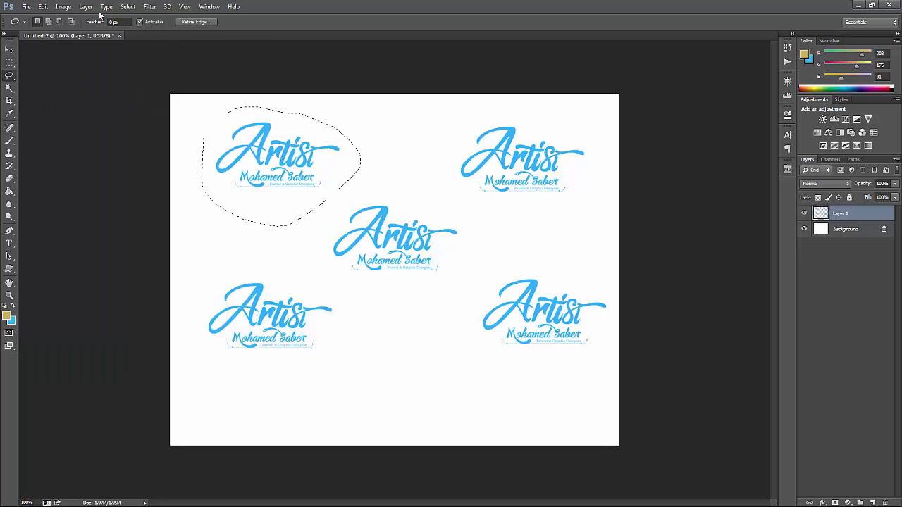
left_click(42, 6)
left_click(49, 109)
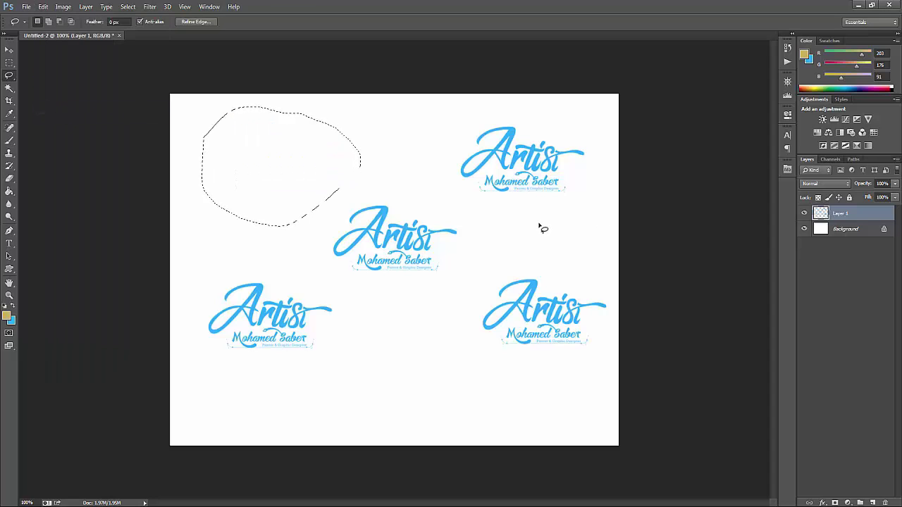
key("ctrl+d")
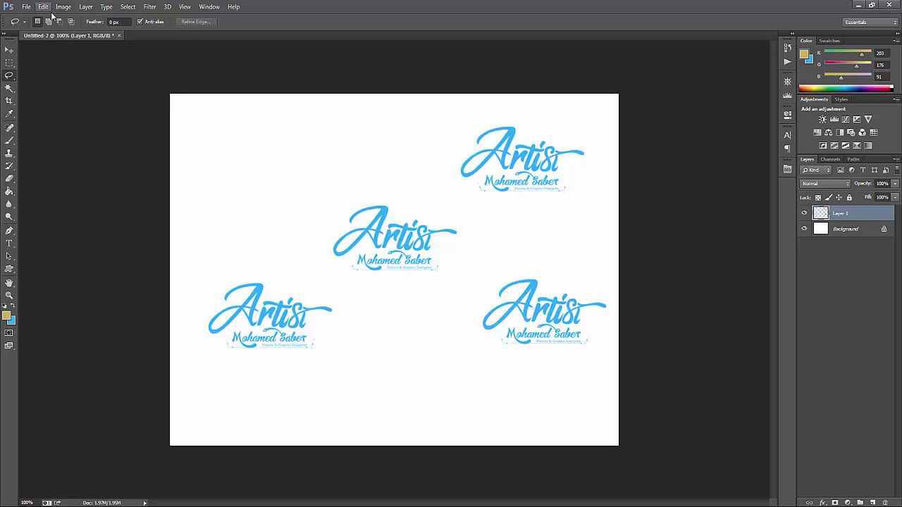
Delete Layer 1 and its remaining logos, leaving only the white Background
left_click(43, 7)
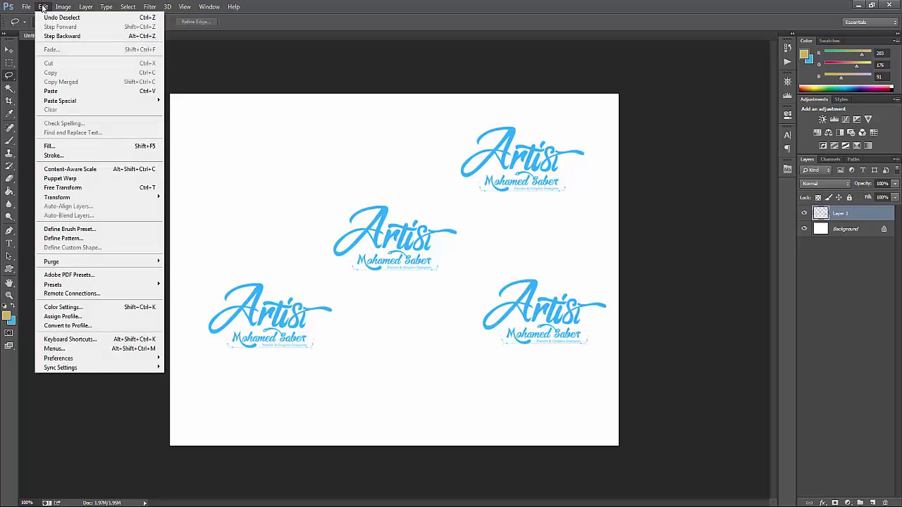
left_click(409, 203)
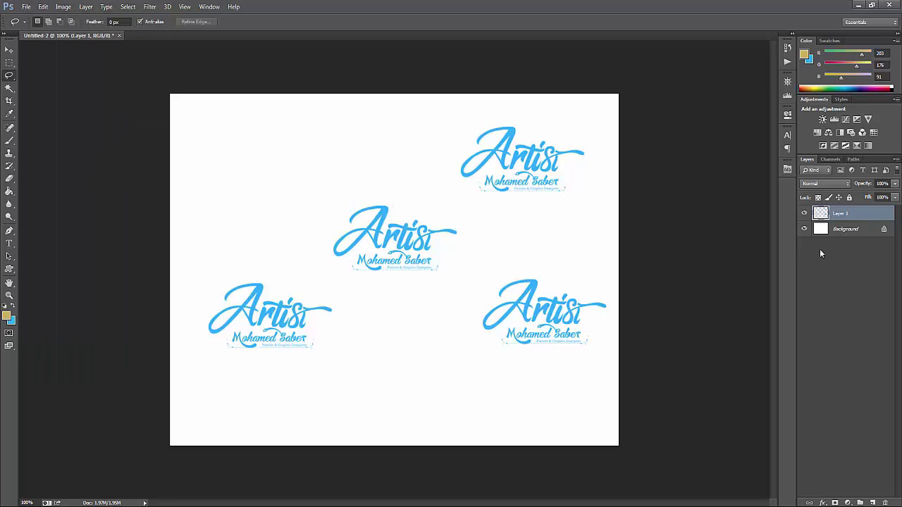
key("Delete")
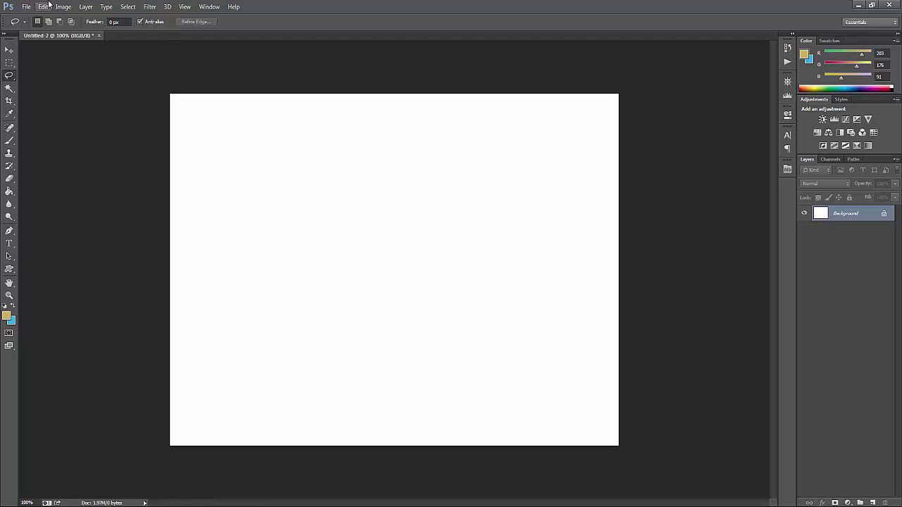
left_click(43, 7)
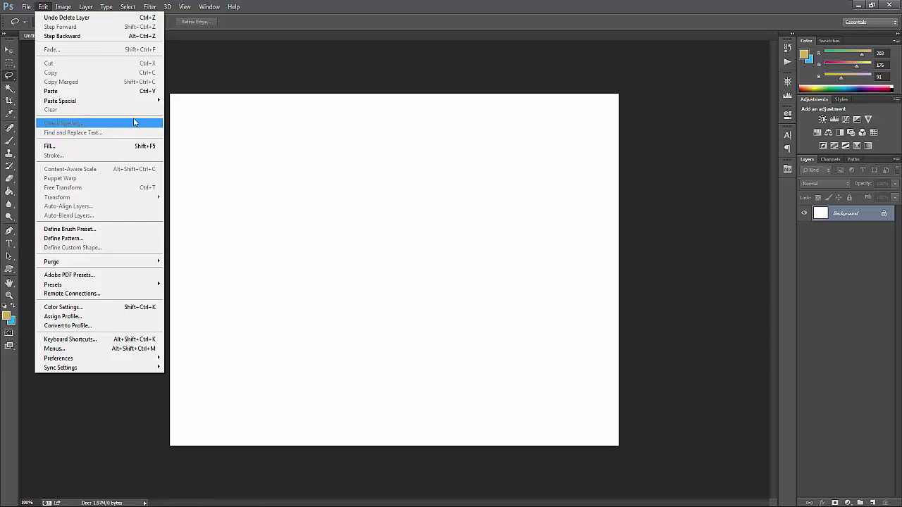
left_click(337, 6)
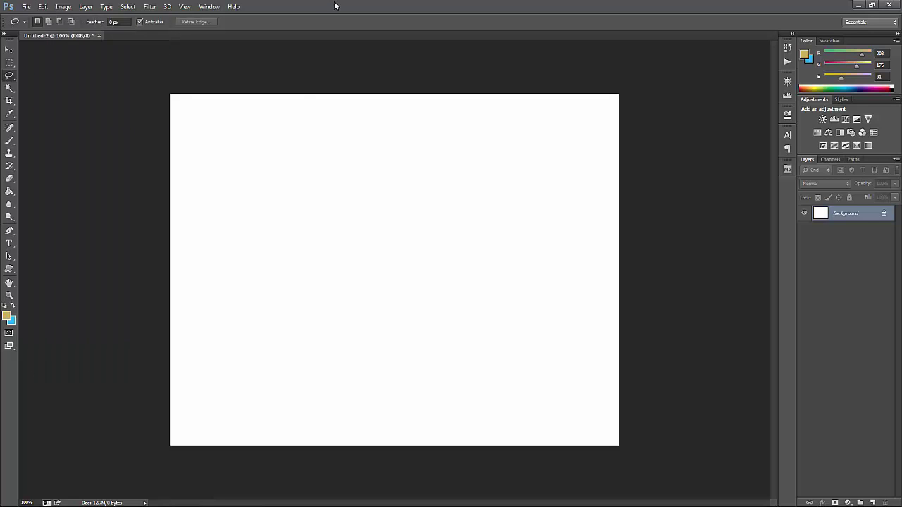
Type 'Fotball' in blue near the page centre and select the whole word
left_click(9, 244)
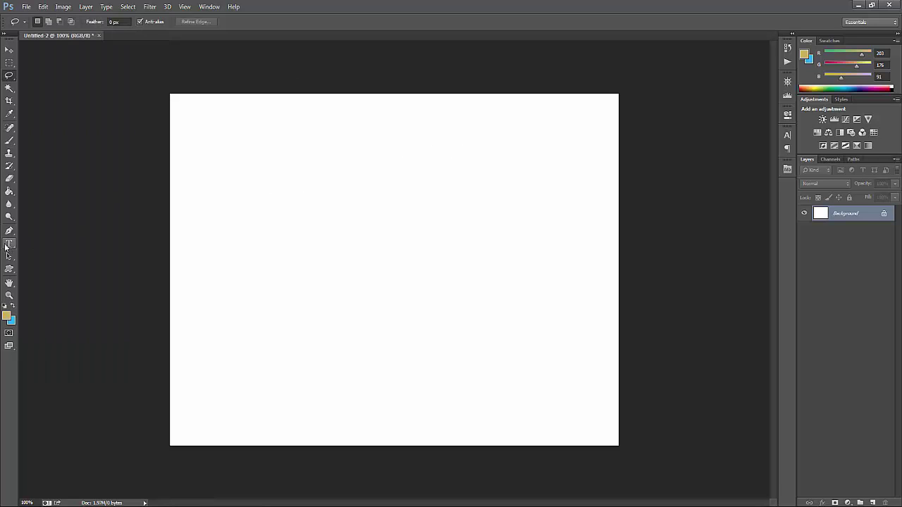
left_click(336, 224)
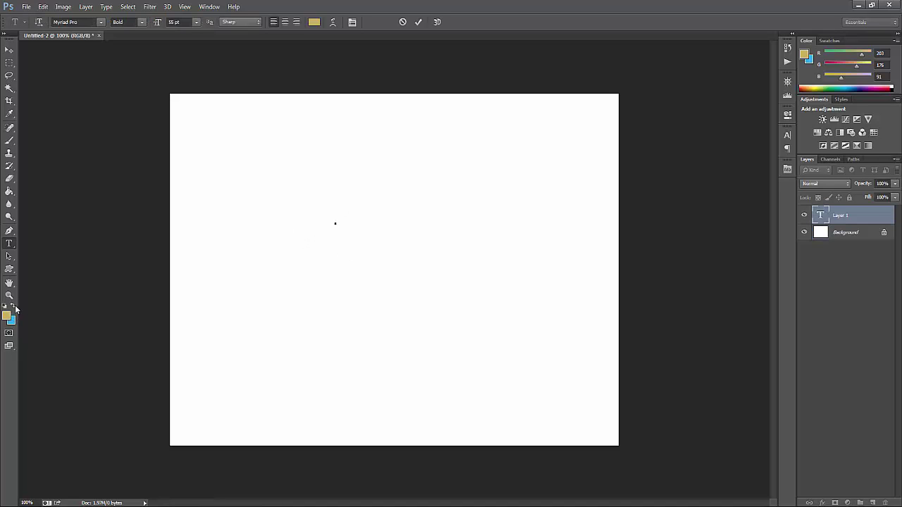
left_click(13, 307)
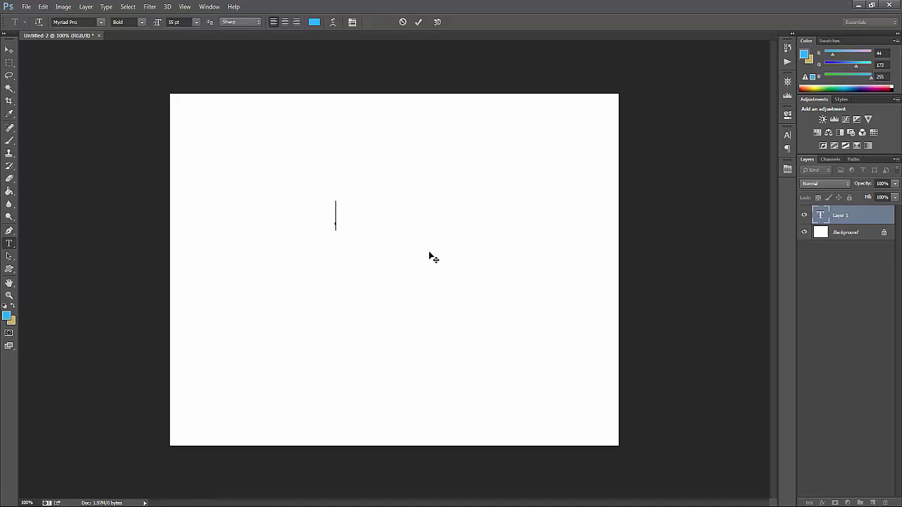
type("F")
type("otbal")
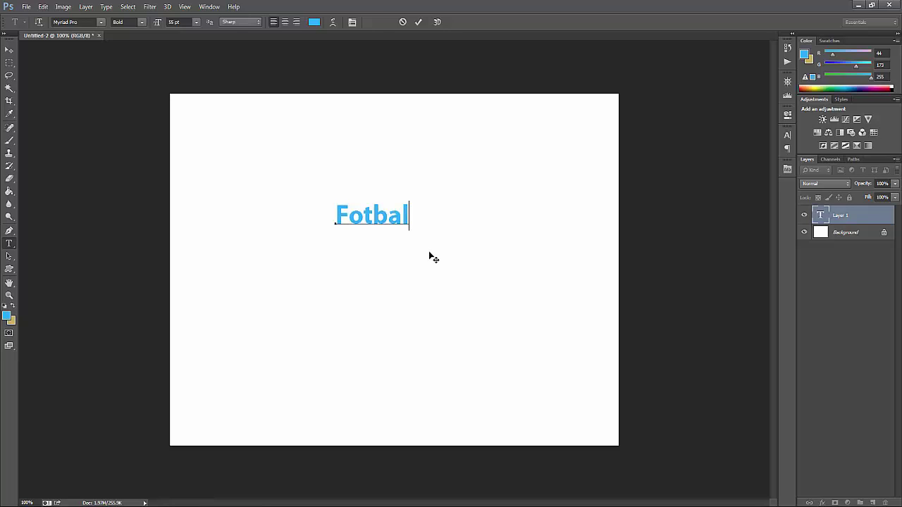
type("l")
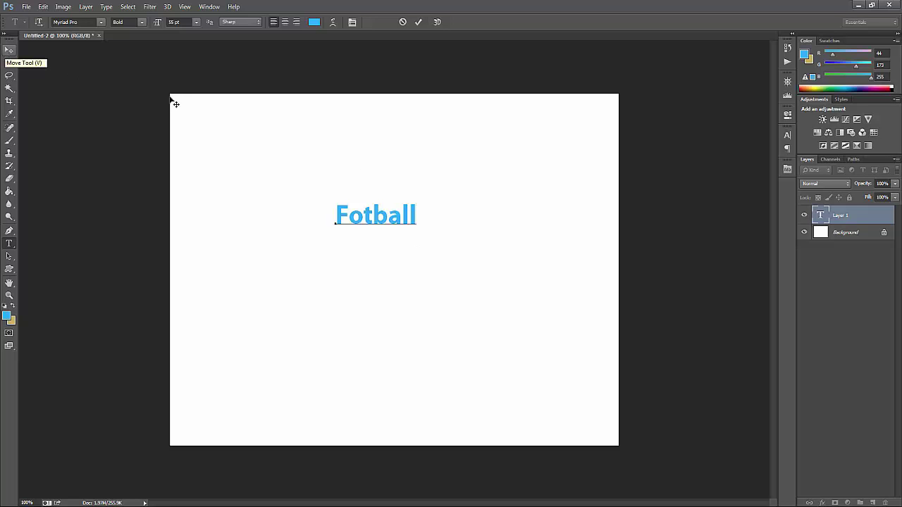
key("alt+e")
key("Escape")
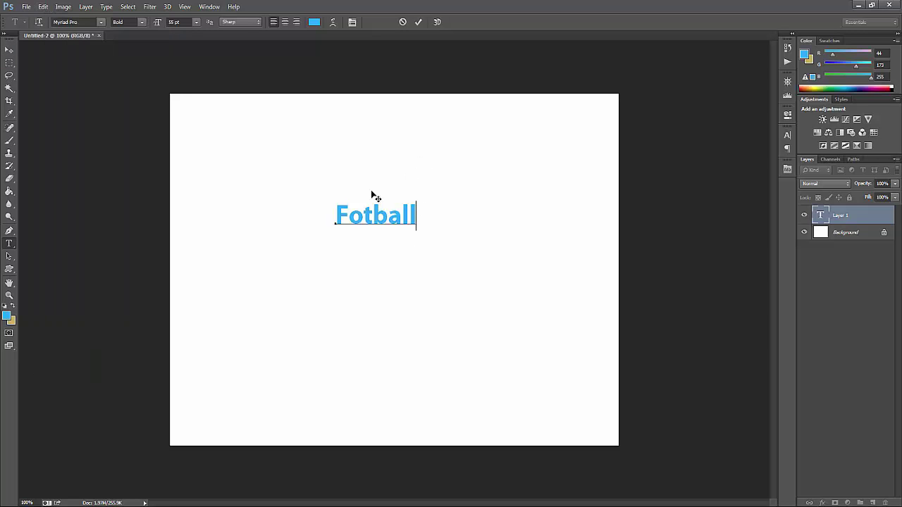
key("ctrl+a")
Run Check Spelling to change 'Fotball' to 'Football' and commit the text
left_click(43, 6)
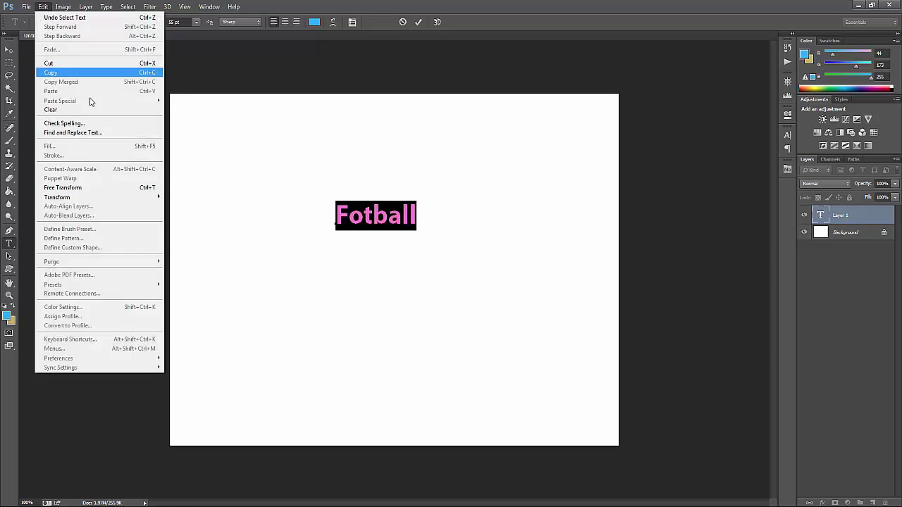
left_click(96, 125)
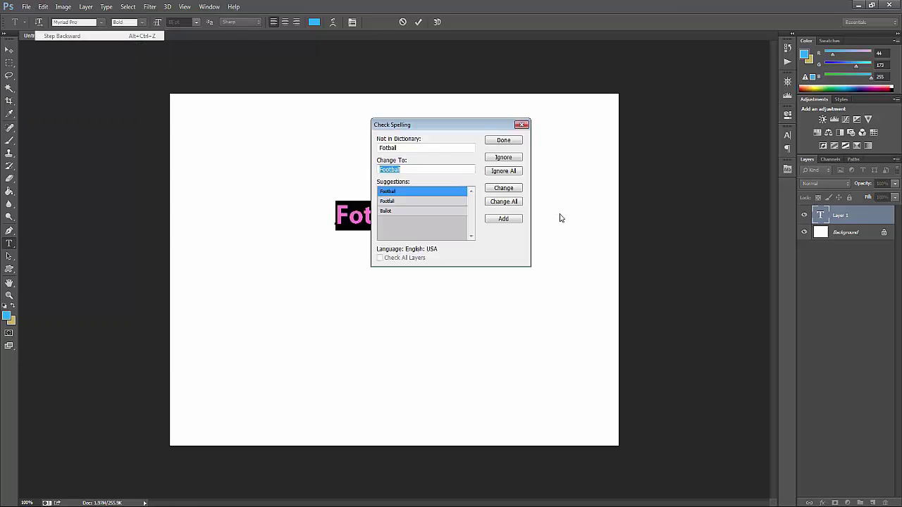
left_click_drag(417, 129, 506, 136)
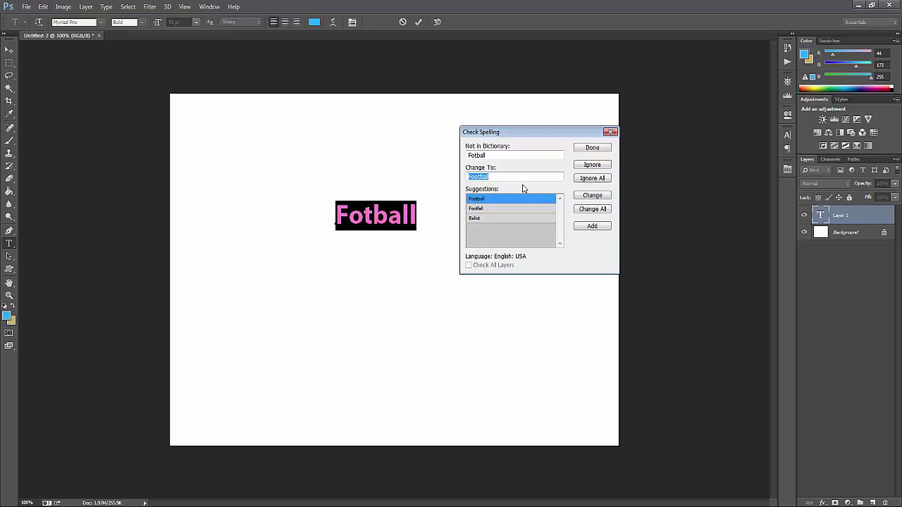
left_click(592, 195)
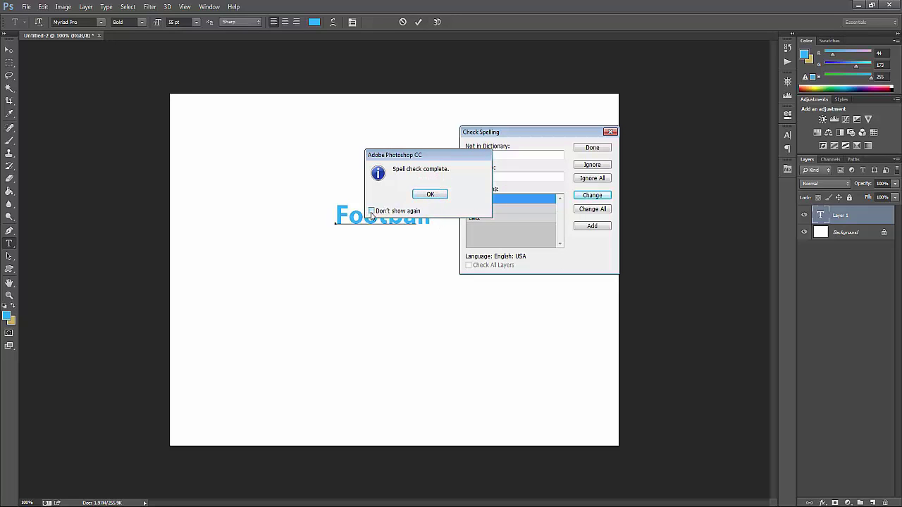
left_click(430, 194)
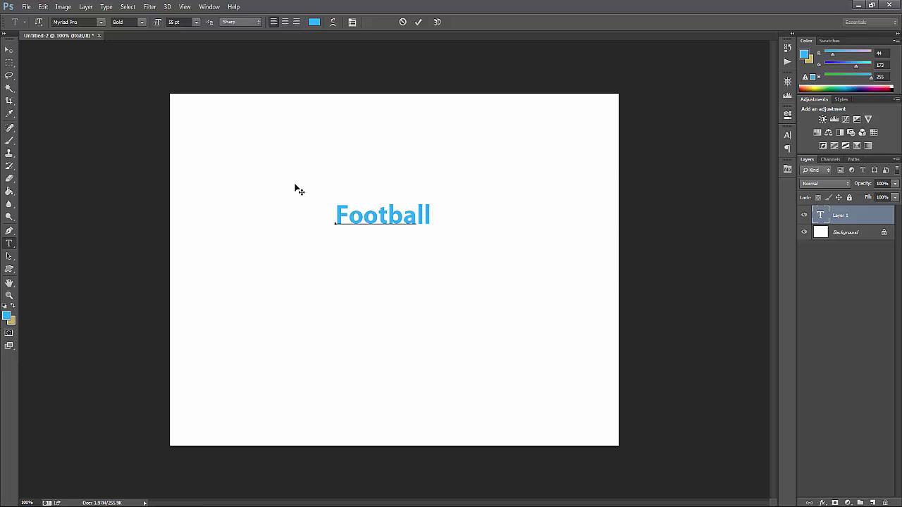
double_click(378, 213)
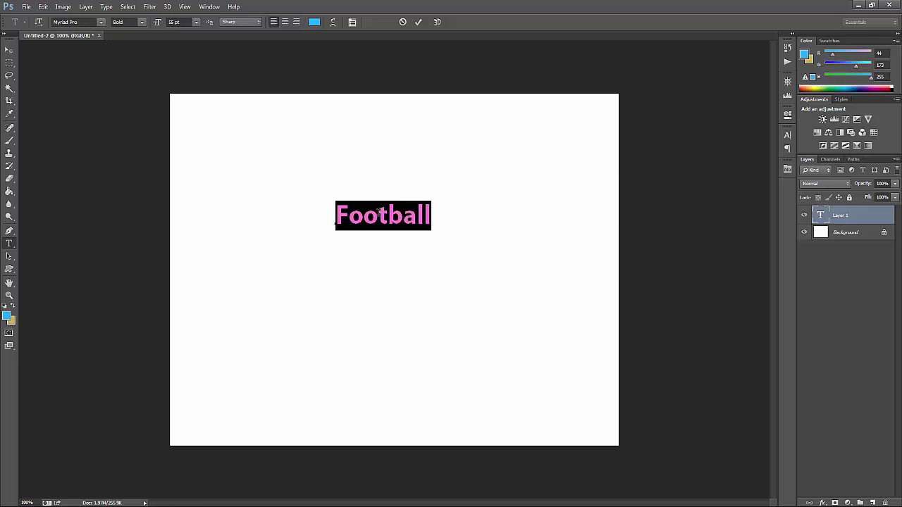
left_click(9, 51)
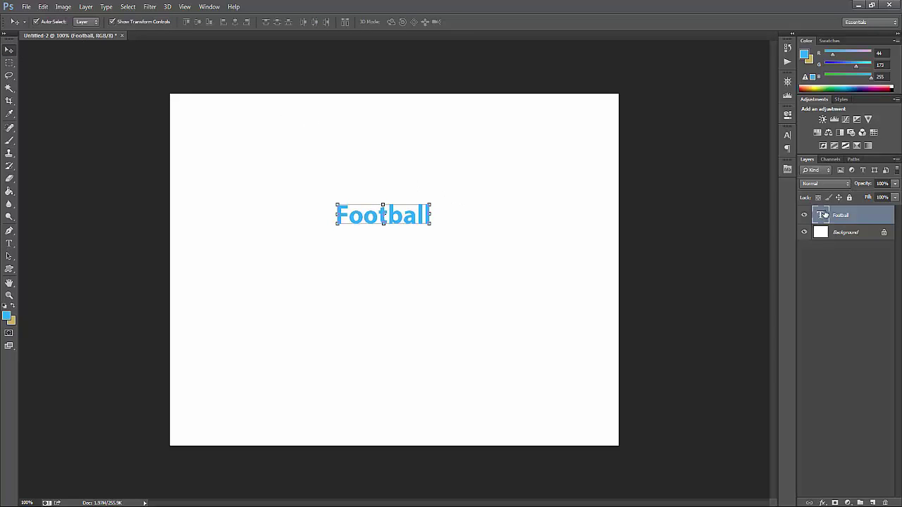
left_click(312, 240)
left_click(10, 243)
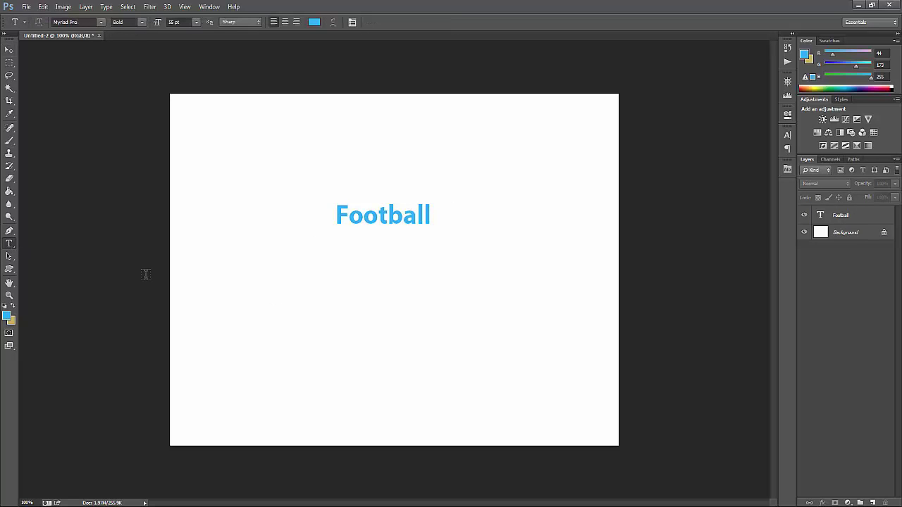
Type 'thanx for my friends and thanx for my family' and move it over Football
left_click(299, 307)
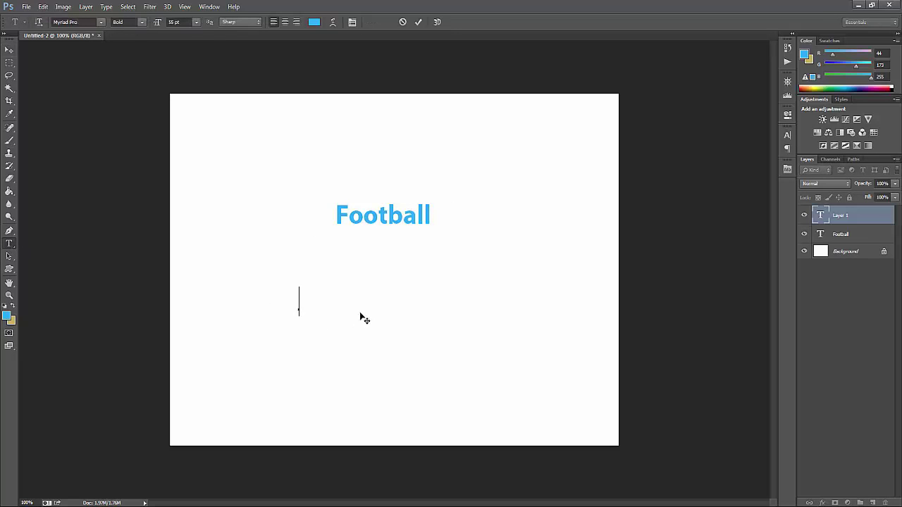
type("tha")
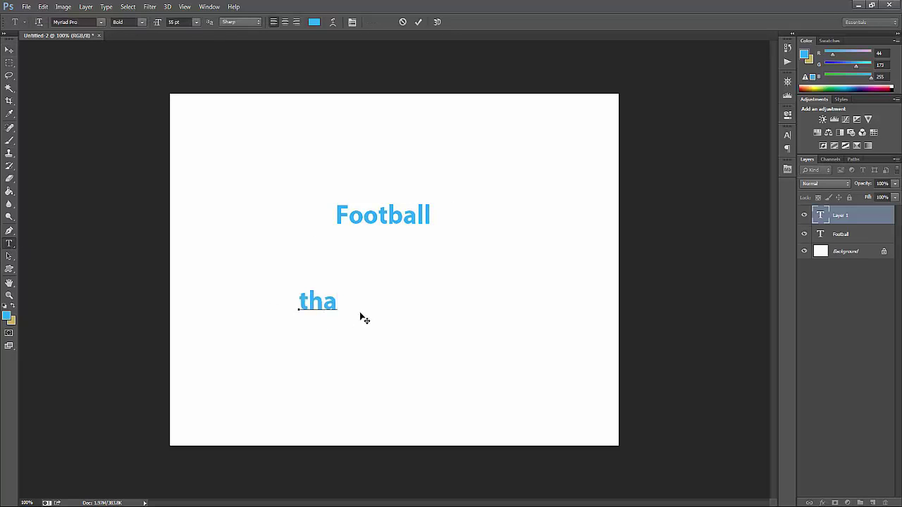
type("nx")
type(" for m")
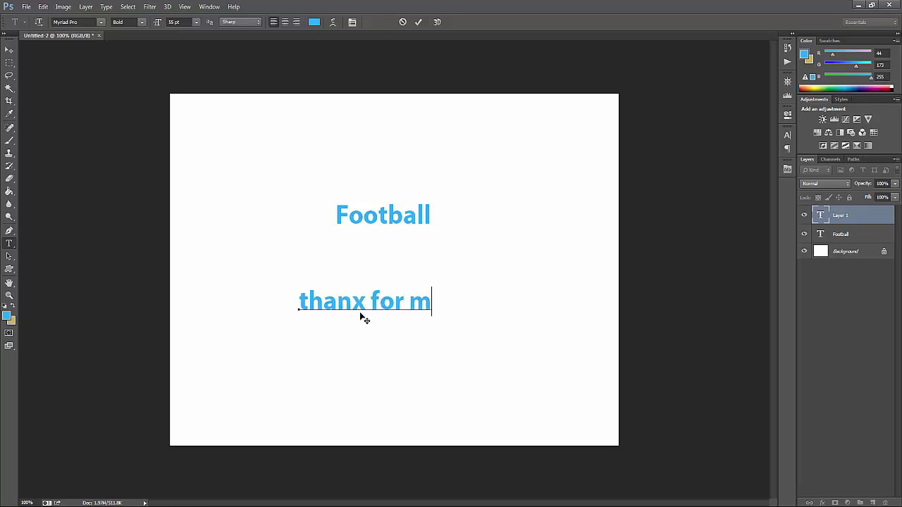
type("y")
type(" frien")
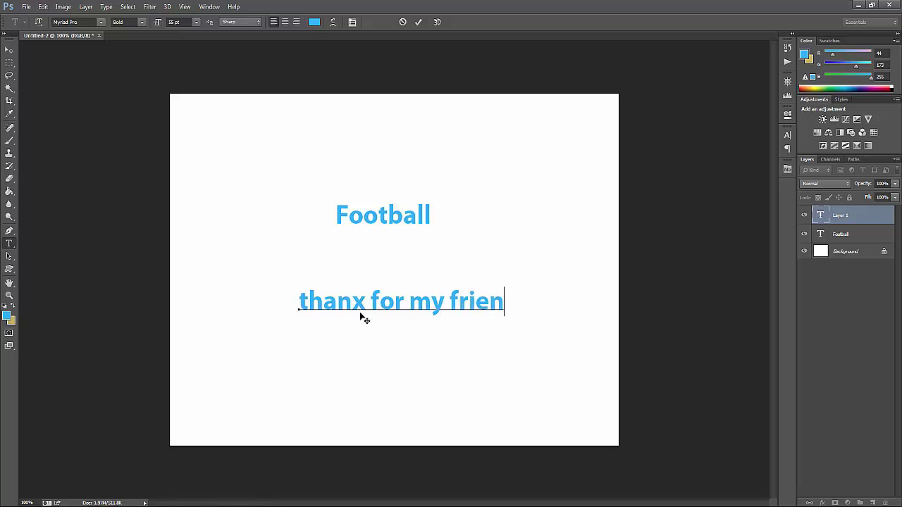
type("ds")
type(" and th")
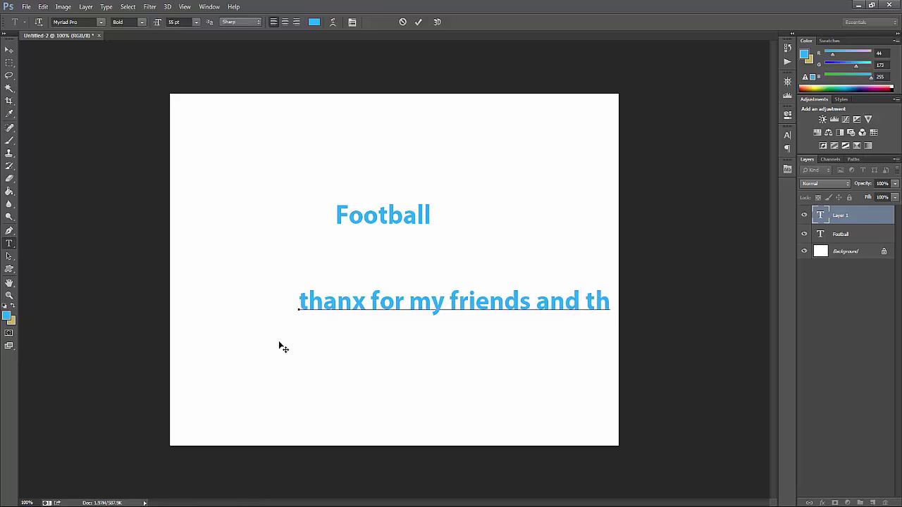
left_click_drag(198, 331, 111, 245)
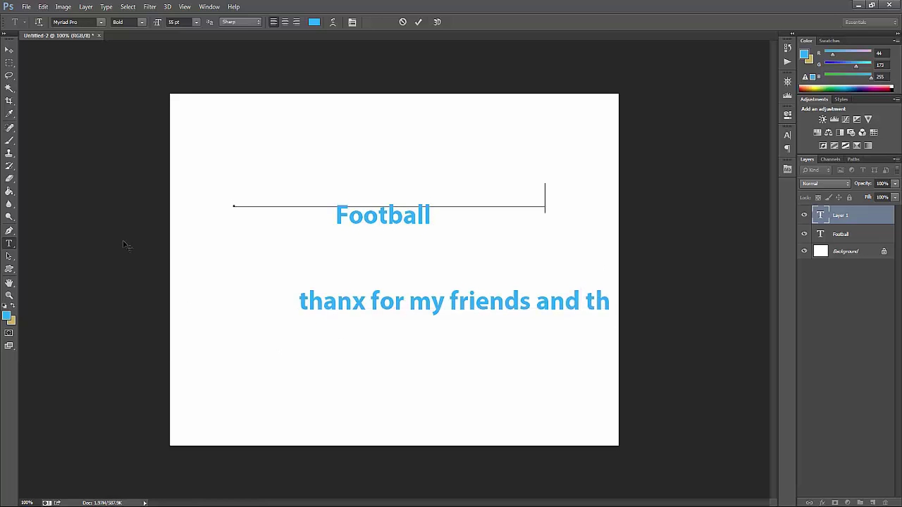
type("an")
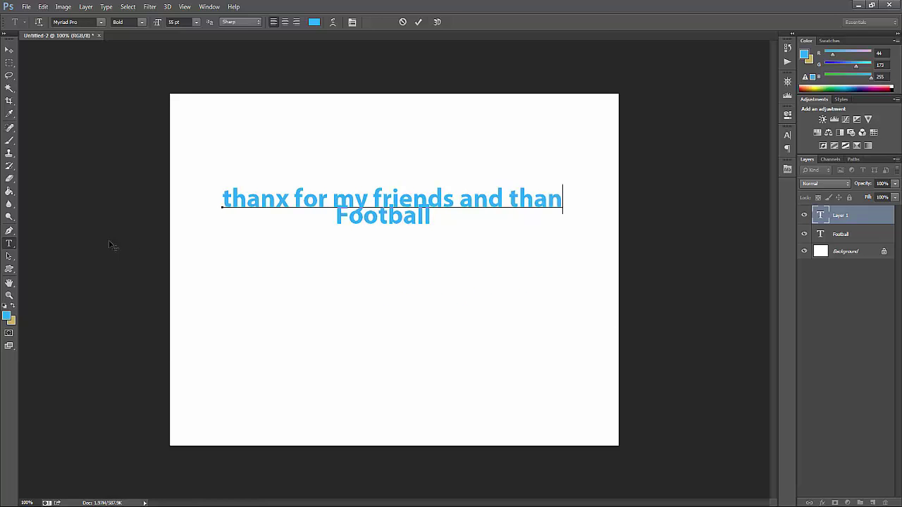
type("x fo")
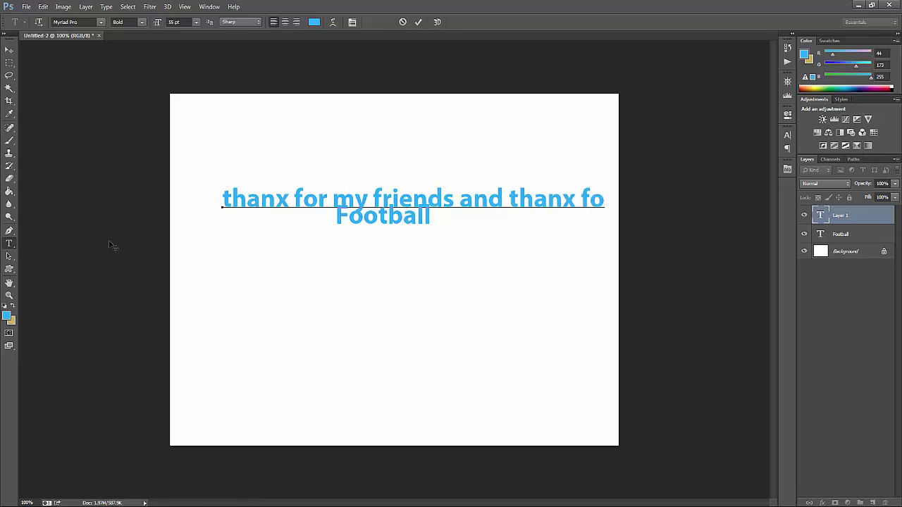
type("r")
key("BackSpace")
key("BackSpace")
key("BackSpace")
type("my fa")
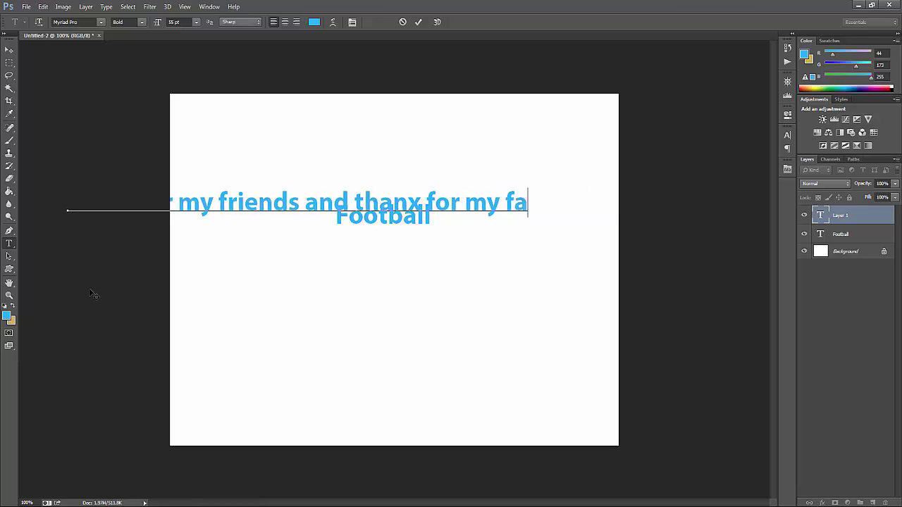
type("mil")
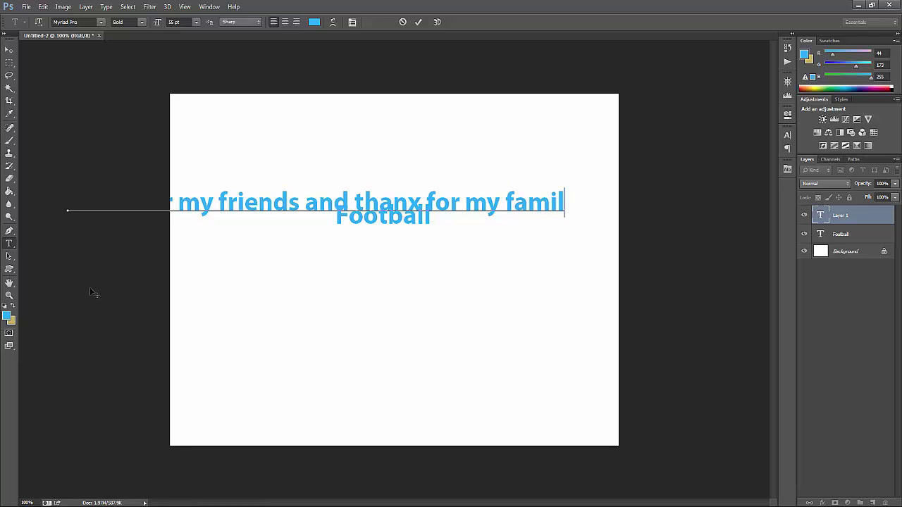
type("y")
Centre-align the thanks line, shrink it to fit the page, and place it above Football
triple_click(289, 207)
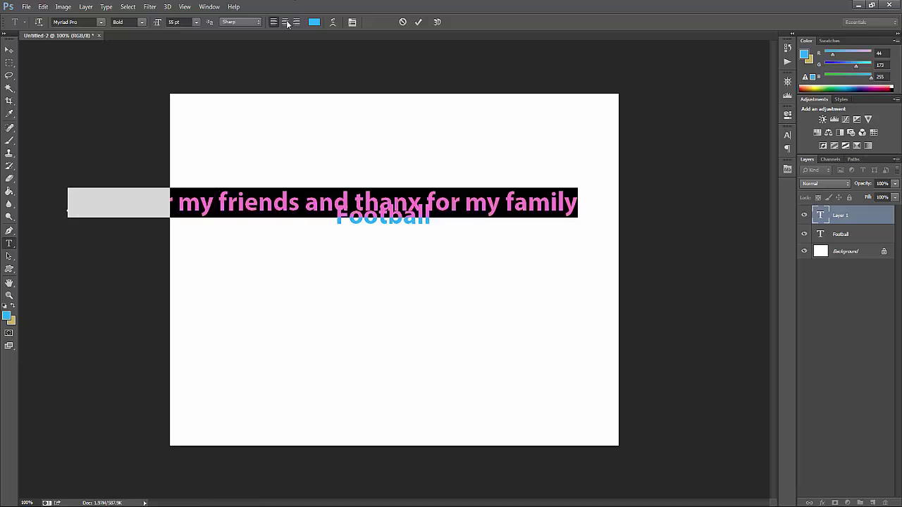
left_click(285, 22)
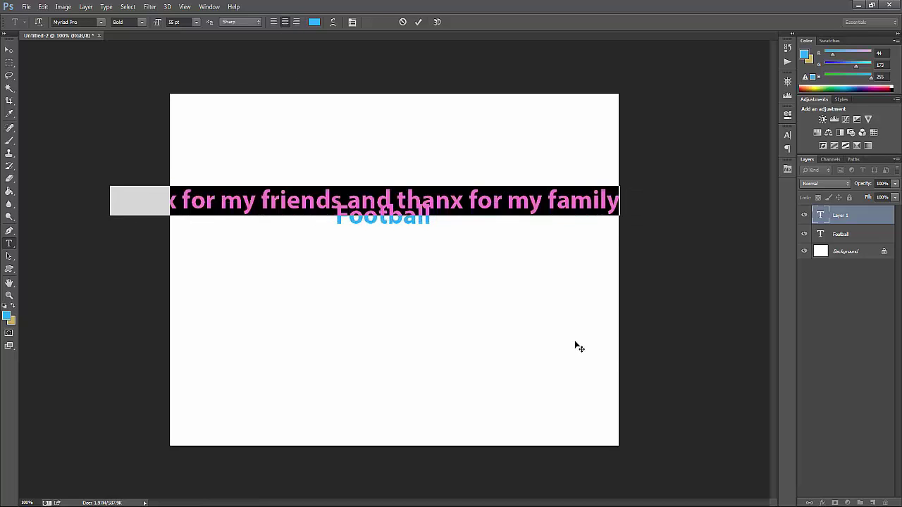
left_click_drag(576, 347, 637, 346)
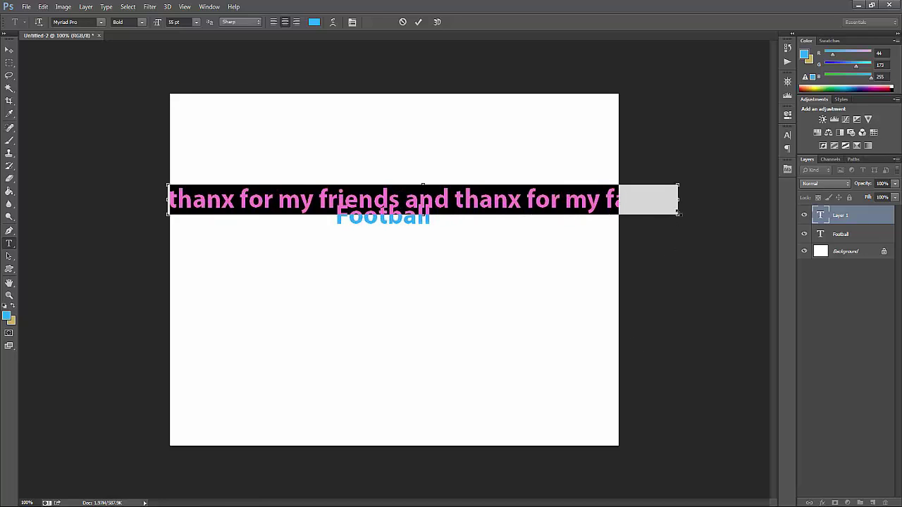
left_click_drag(678, 214, 599, 211)
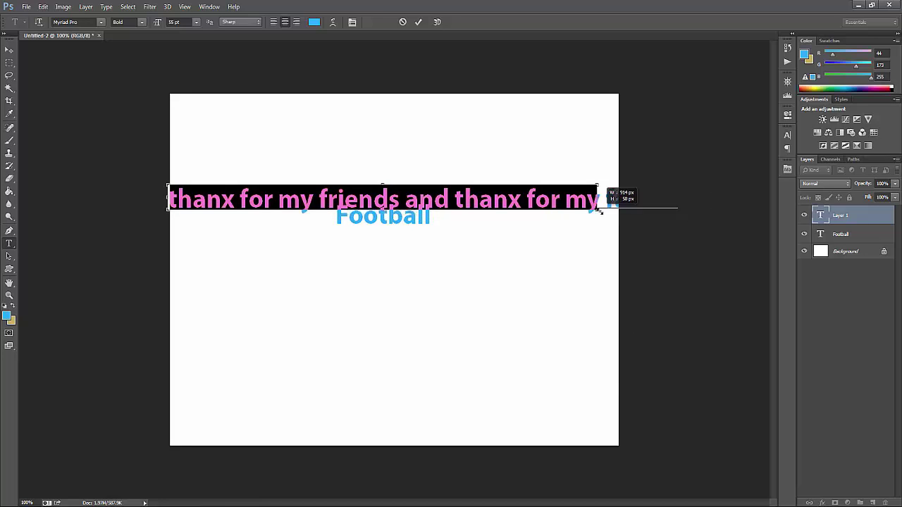
left_click(9, 49)
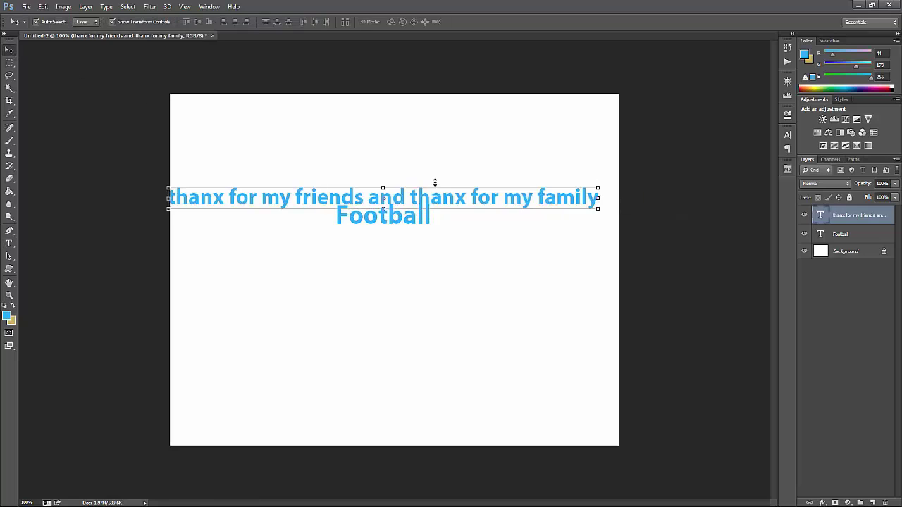
left_click_drag(465, 203, 474, 169)
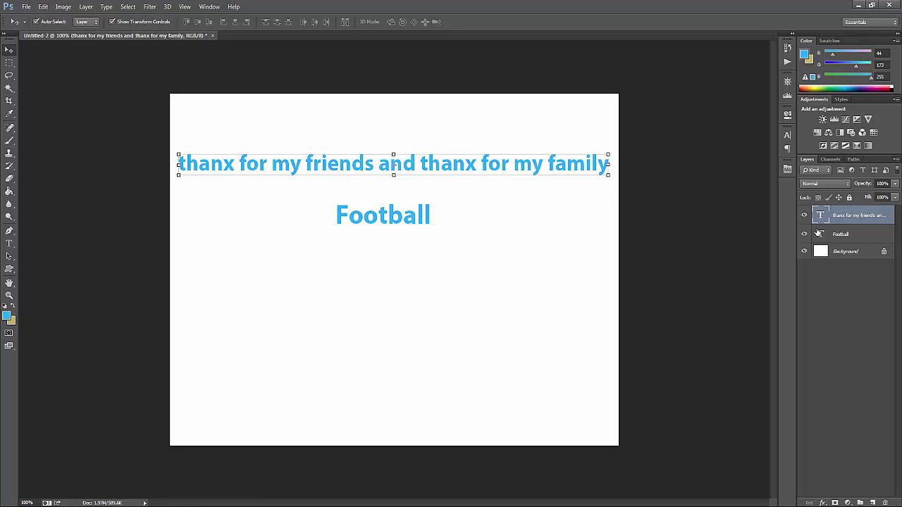
left_click(43, 6)
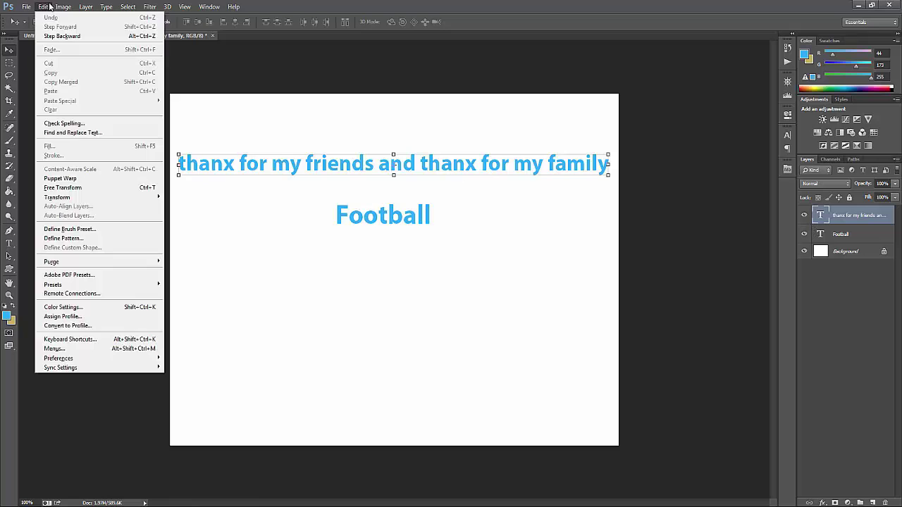
Use Find and Replace Text to change both 'thanx' occurrences to 'thanks'
left_click(102, 135)
type("thanx")
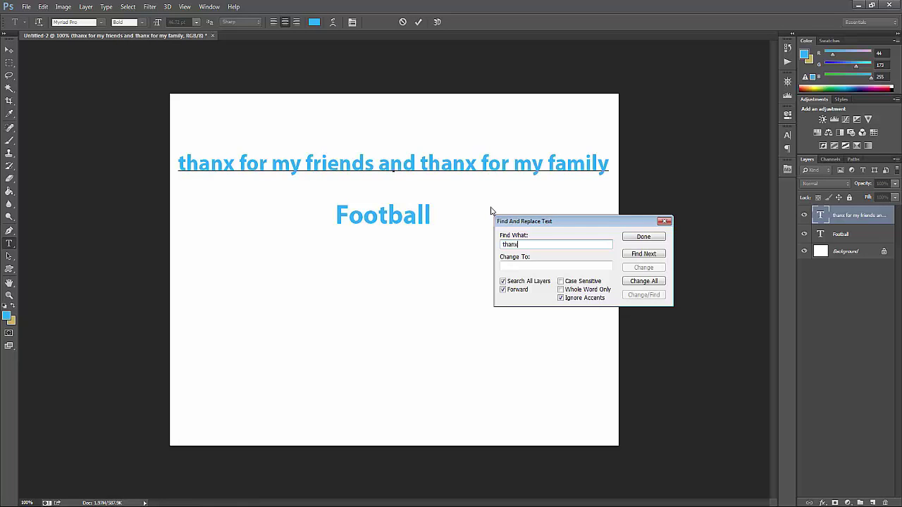
left_click(642, 255)
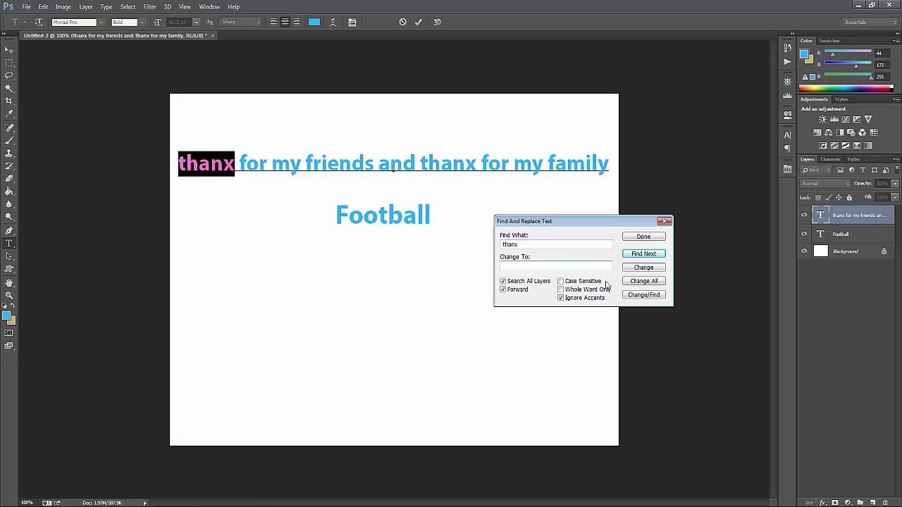
left_click(540, 265)
type("thanks")
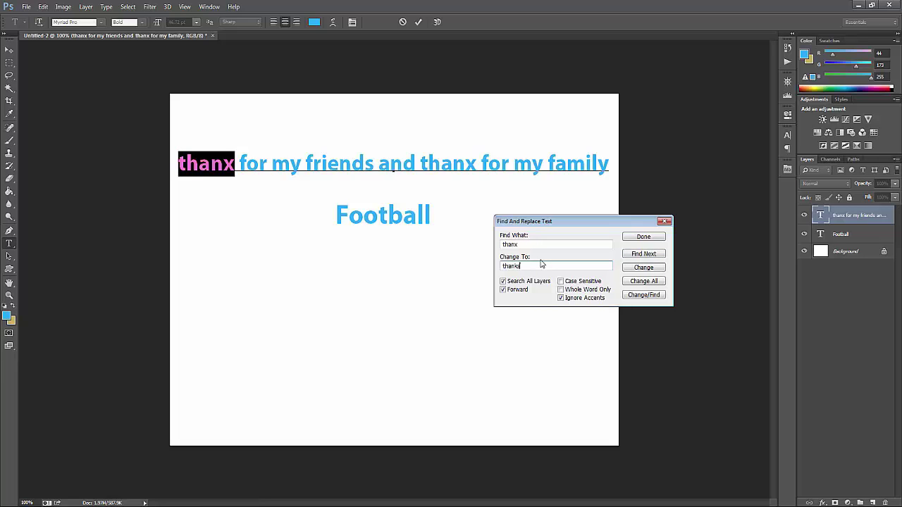
left_click(643, 268)
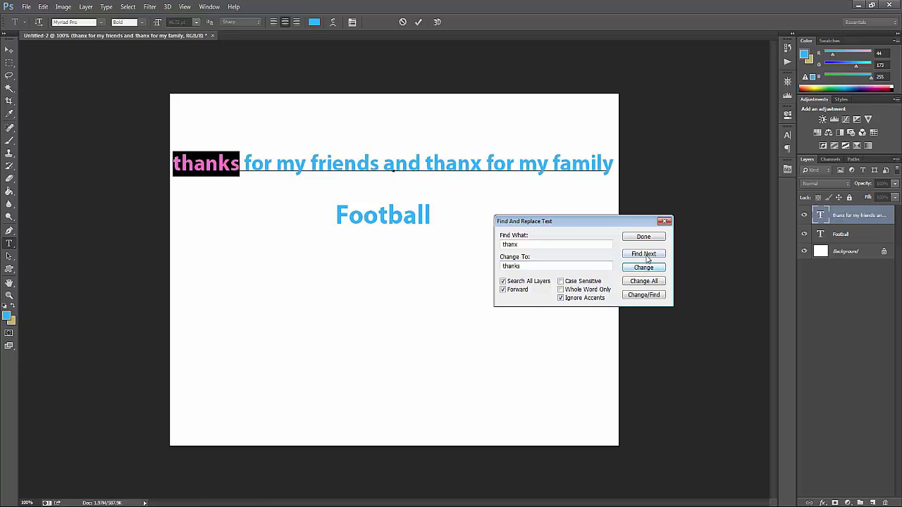
left_click(644, 256)
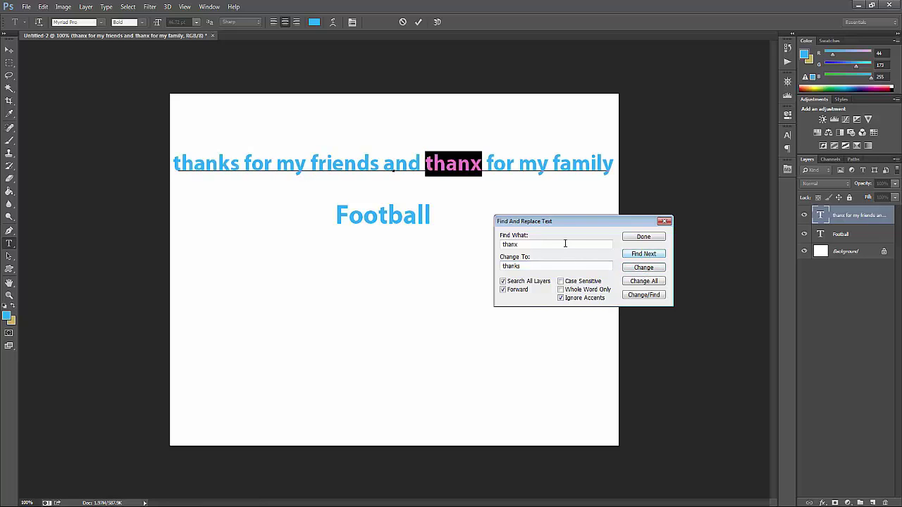
left_click(642, 273)
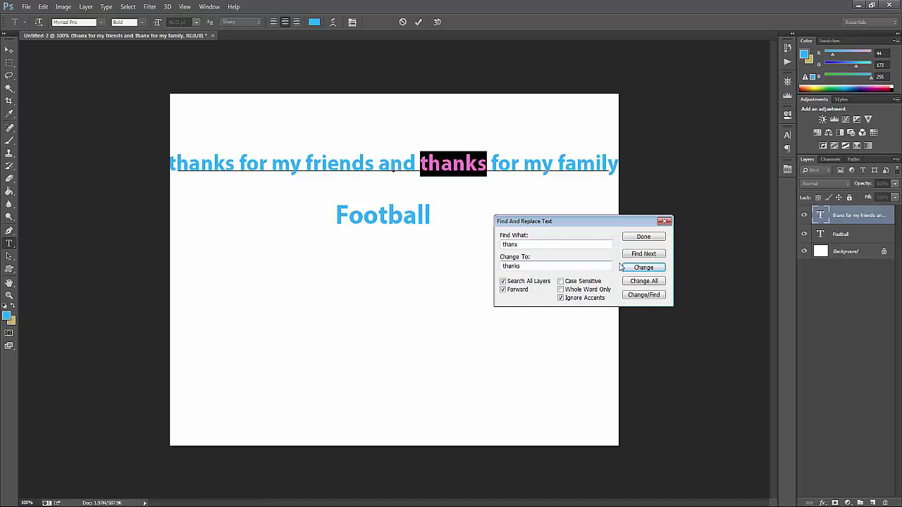
mouse_move(590, 221)
left_mouse_down()
mouse_move(515, 182)
mouse_move(416, 241)
left_mouse_up()
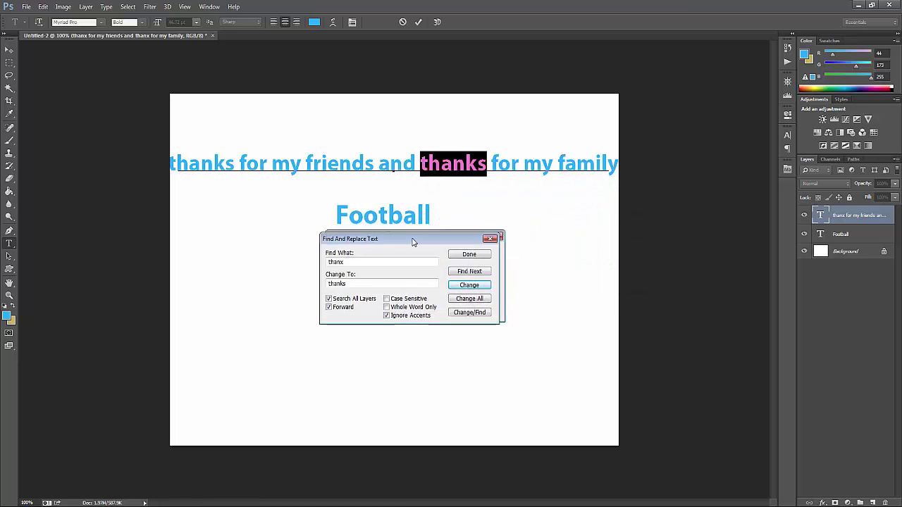
left_click(482, 257)
key("v")
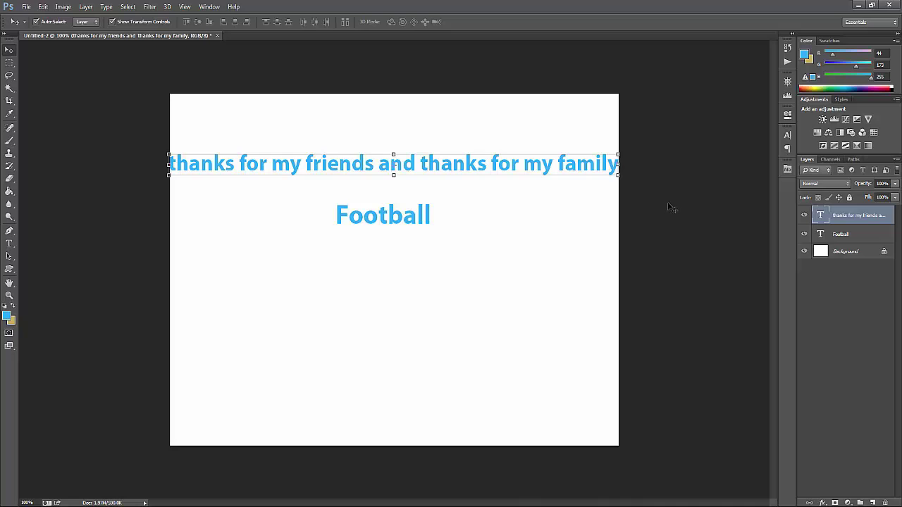
Close Untitled-2 without saving and open the beach photo bg.jpg
left_click(43, 6)
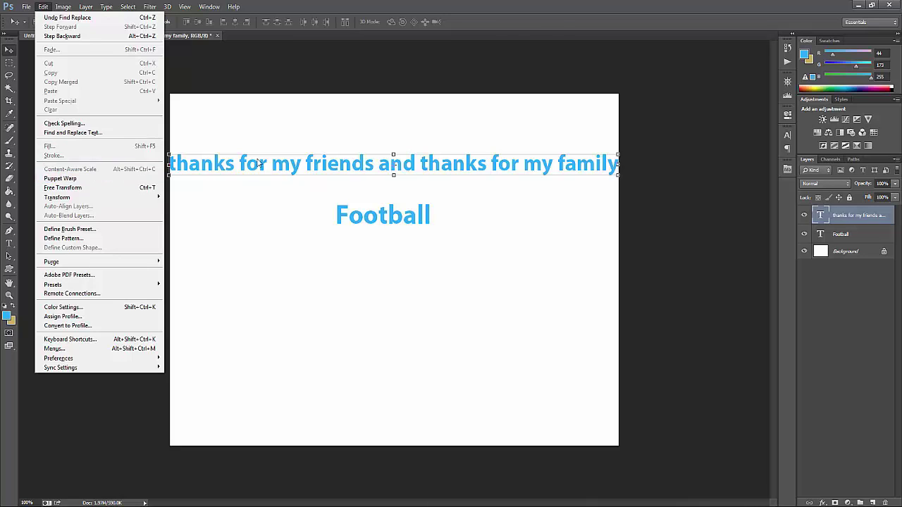
left_click(265, 207)
left_click(218, 36)
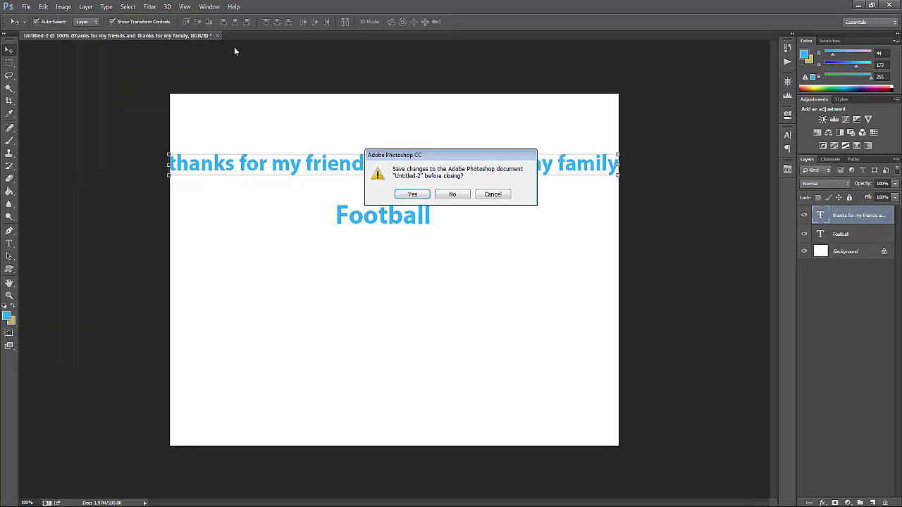
left_click(453, 194)
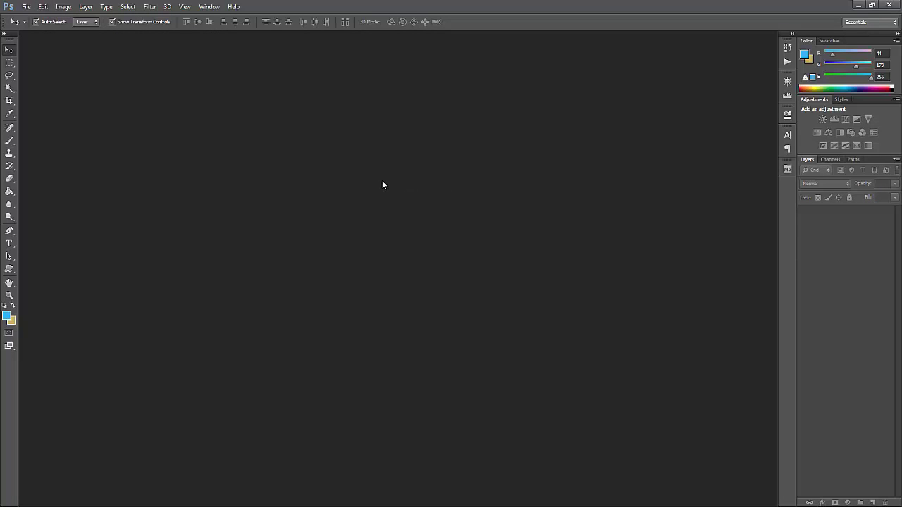
double_click(357, 173)
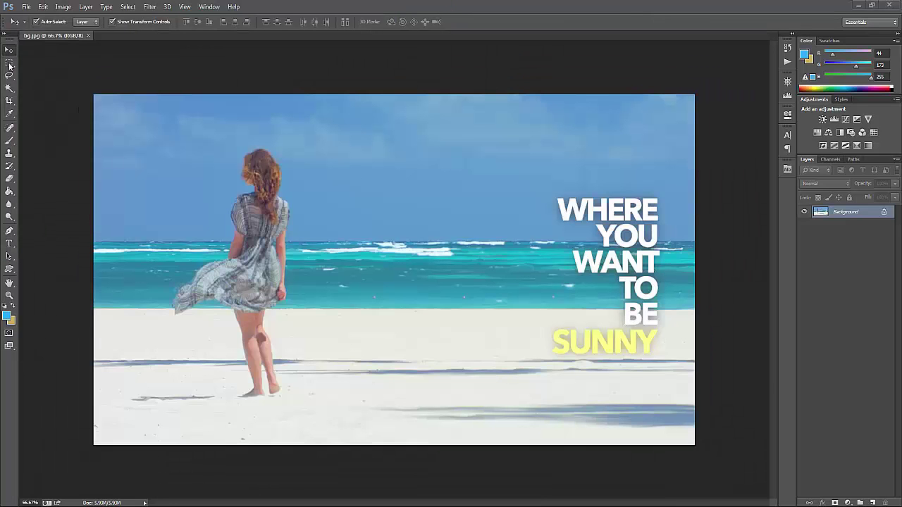
left_click(9, 64)
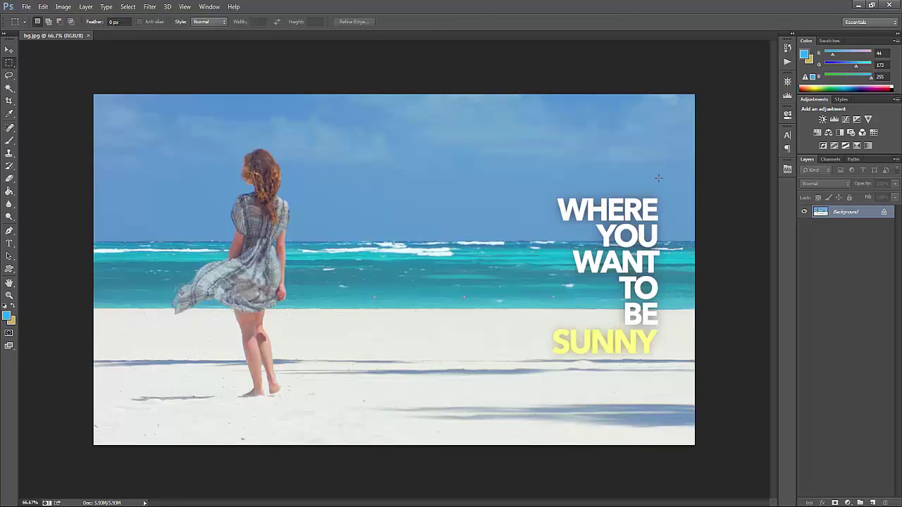
Marquee the 'WHERE YOU WANT TO BE SUNNY' caption and Content-Aware Fill it away
left_click_drag(676, 181, 528, 360)
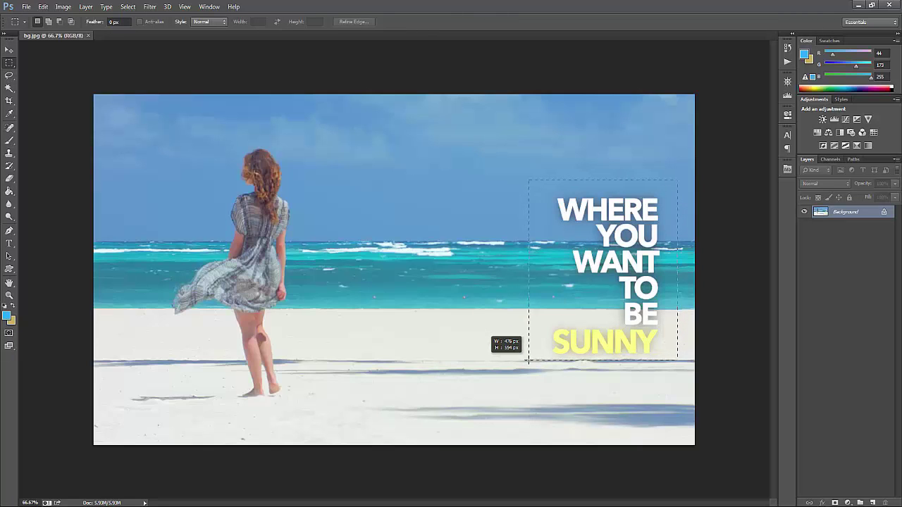
left_click(43, 6)
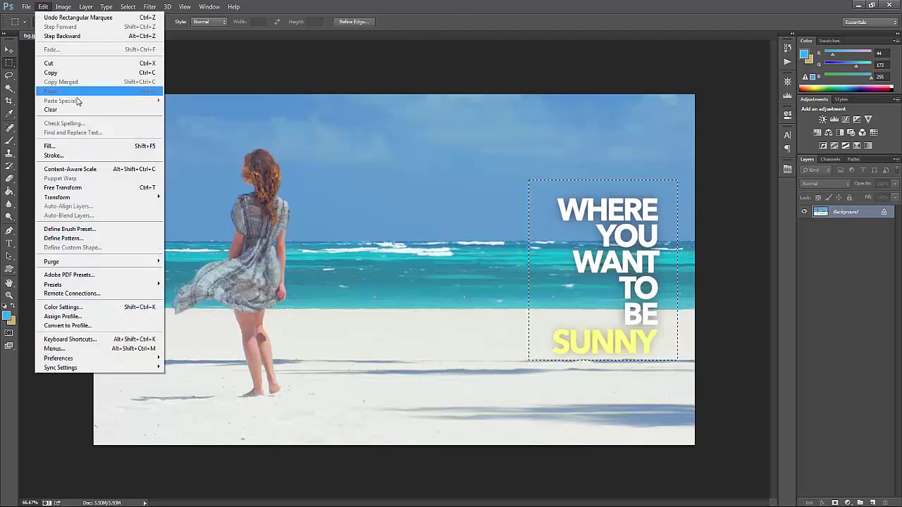
left_click(91, 146)
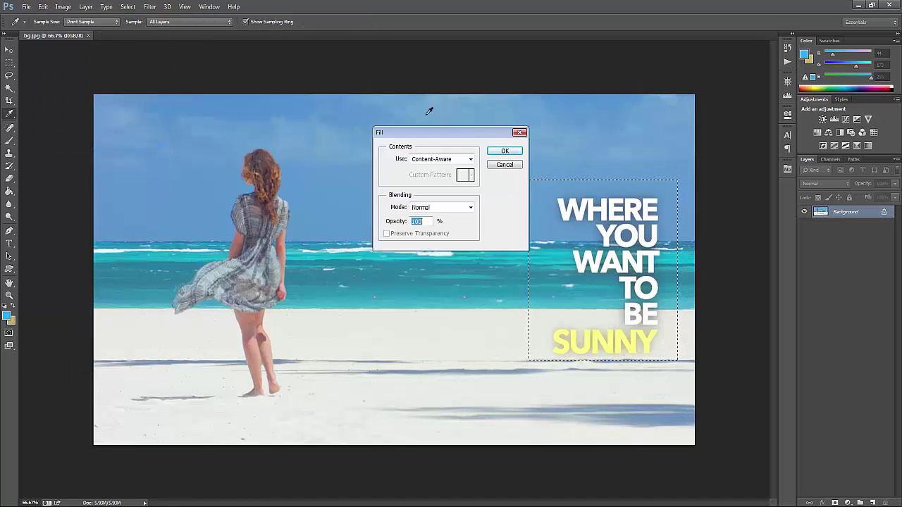
left_click(506, 150)
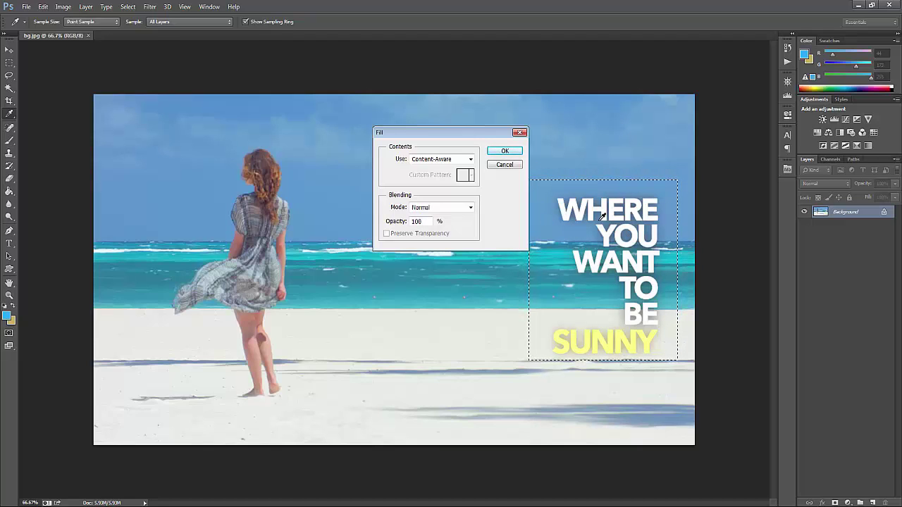
left_click_drag(457, 136, 385, 174)
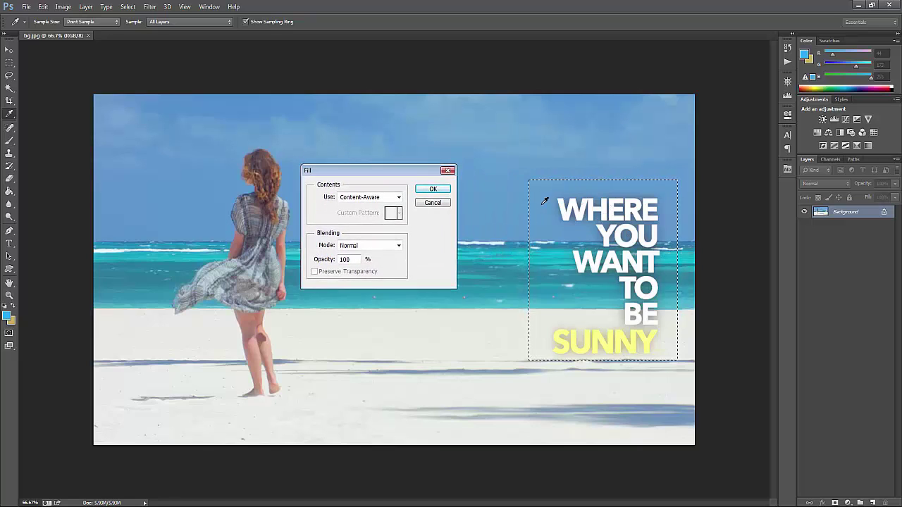
left_click(432, 189)
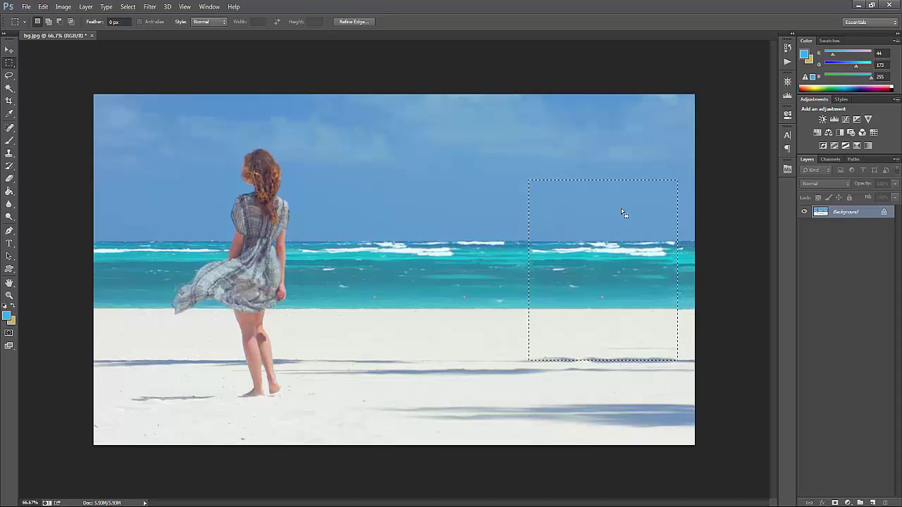
key("ctrl+d")
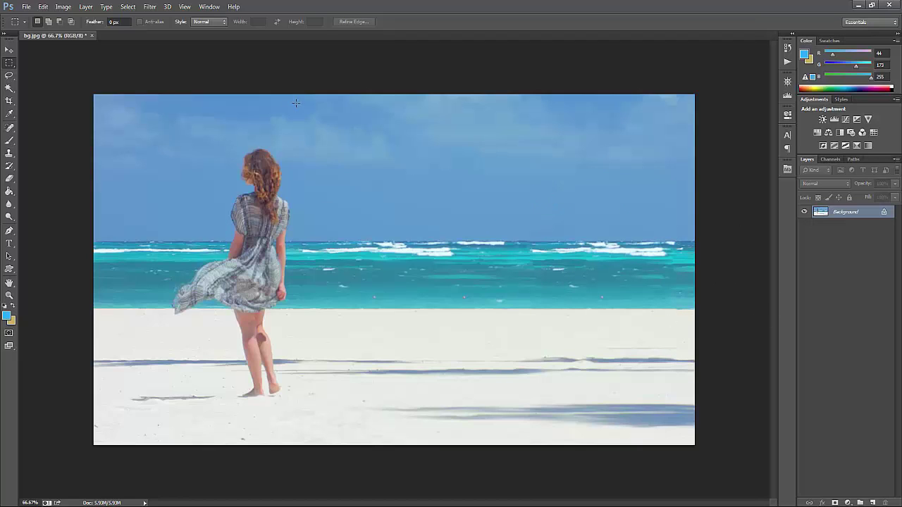
key("ctrl+minus")
Convert Background to Layer 0 and extend the canvas leftward with the Crop tool
double_click(884, 213)
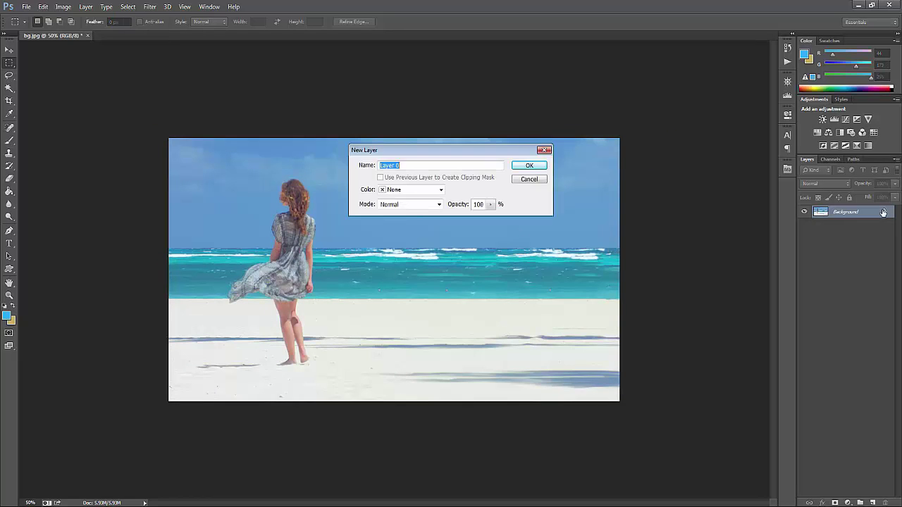
left_click(529, 166)
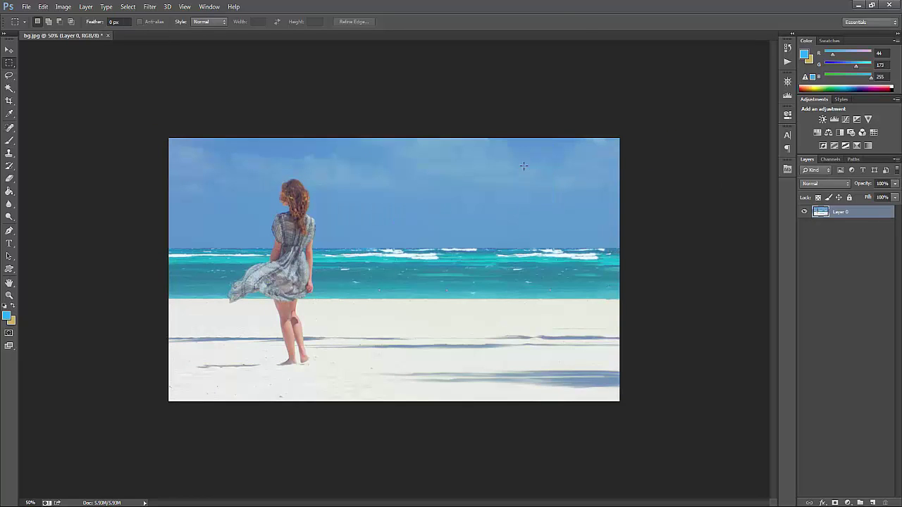
left_click(9, 101)
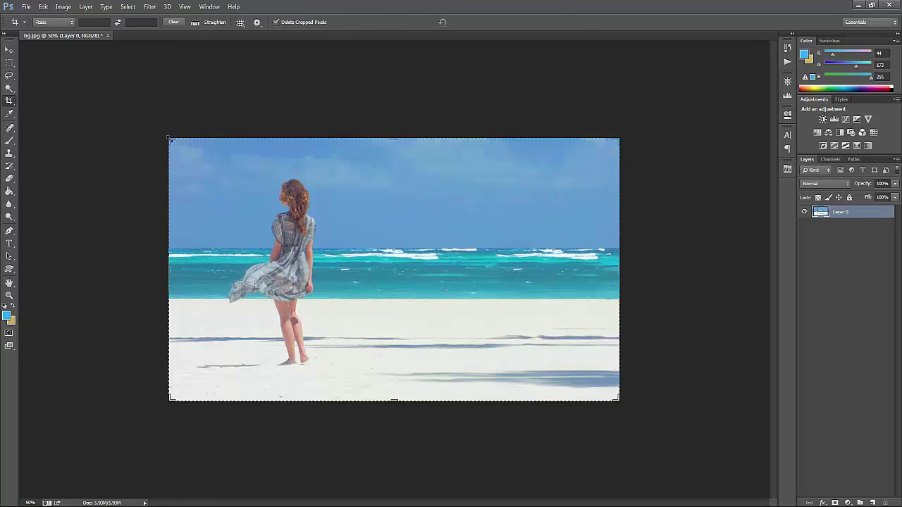
left_click_drag(170, 139, 82, 140)
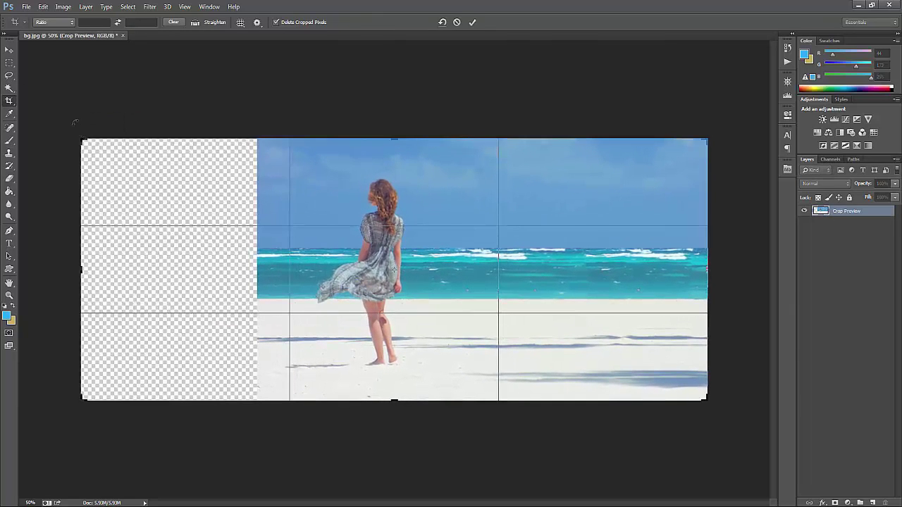
key("Return")
Try stretching the photo leftward with a transform, then discard the change
key("v")
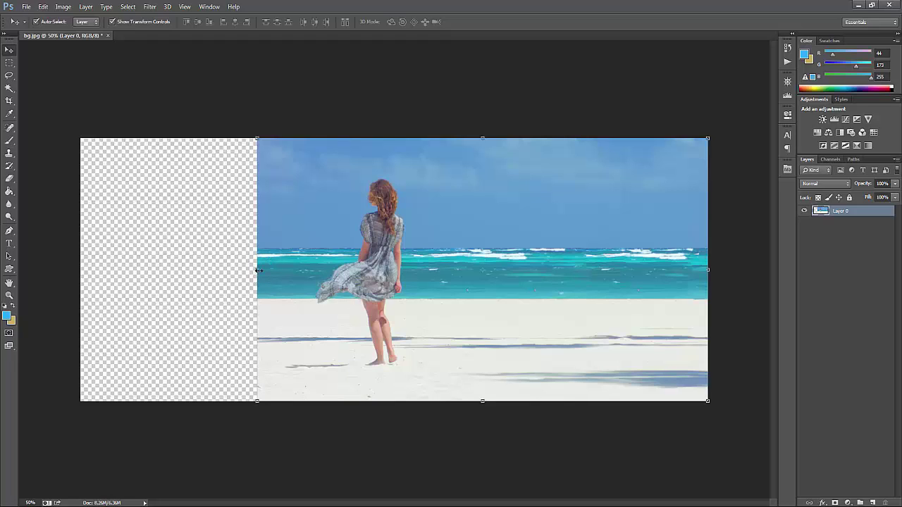
left_click_drag(256, 270, 118, 261)
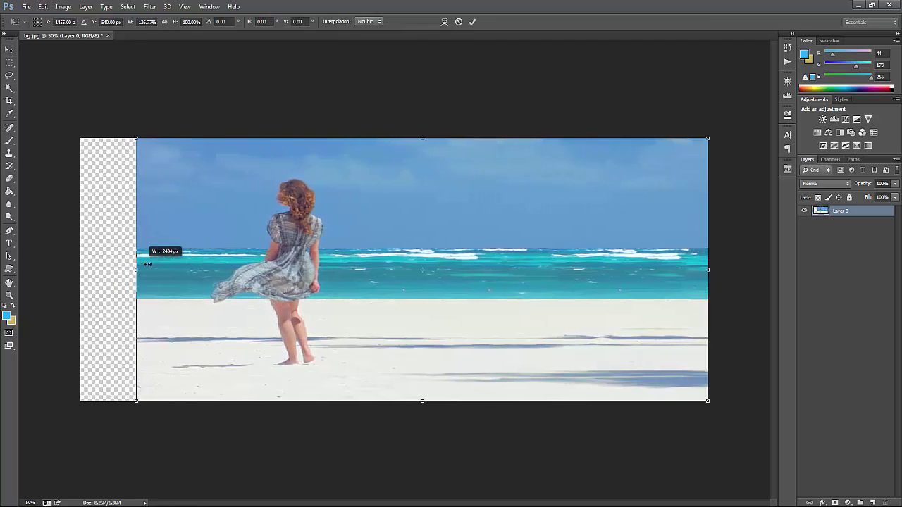
left_click_drag(118, 260, 236, 263)
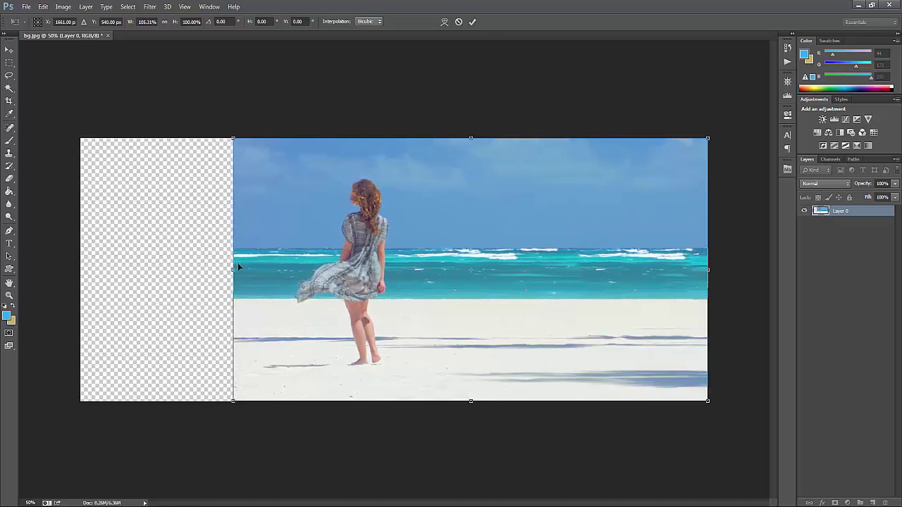
left_click(9, 49)
left_click(514, 196)
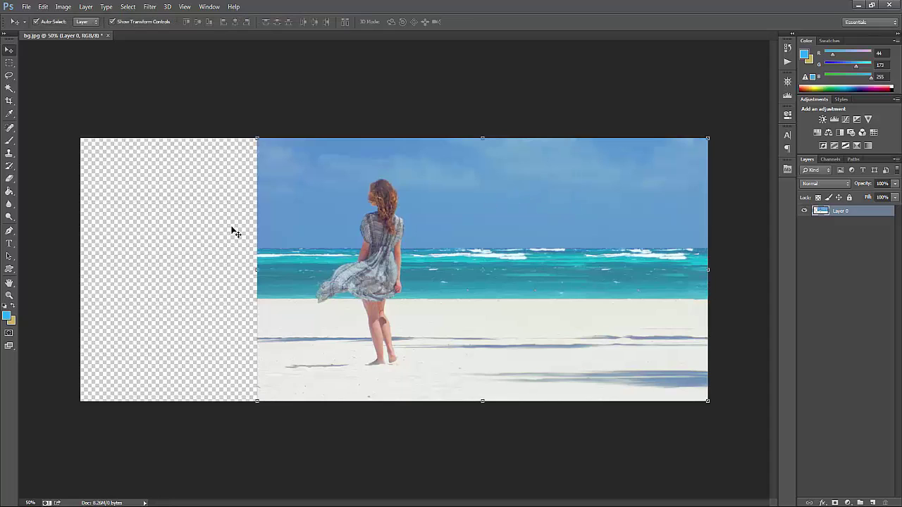
left_click(172, 153)
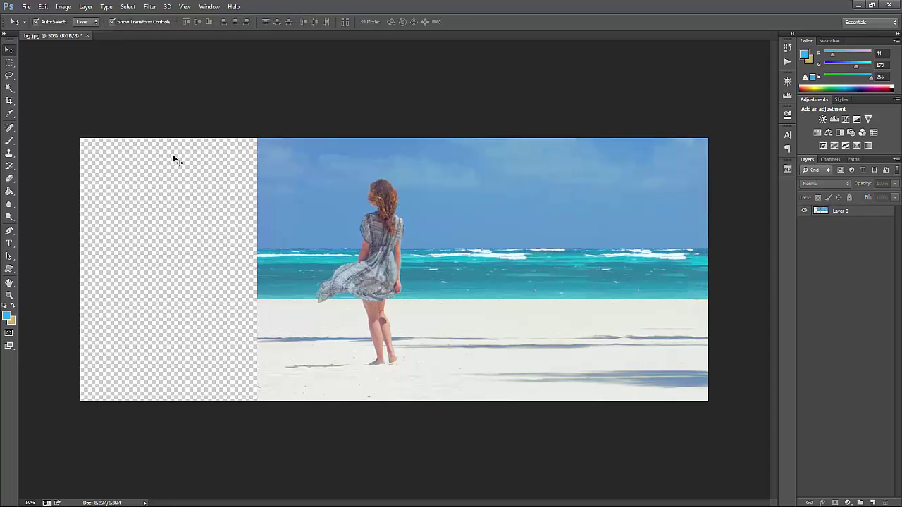
Select a strip along the photo's left edge on Layer 0
left_click(9, 62)
left_click_drag(242, 132, 307, 393)
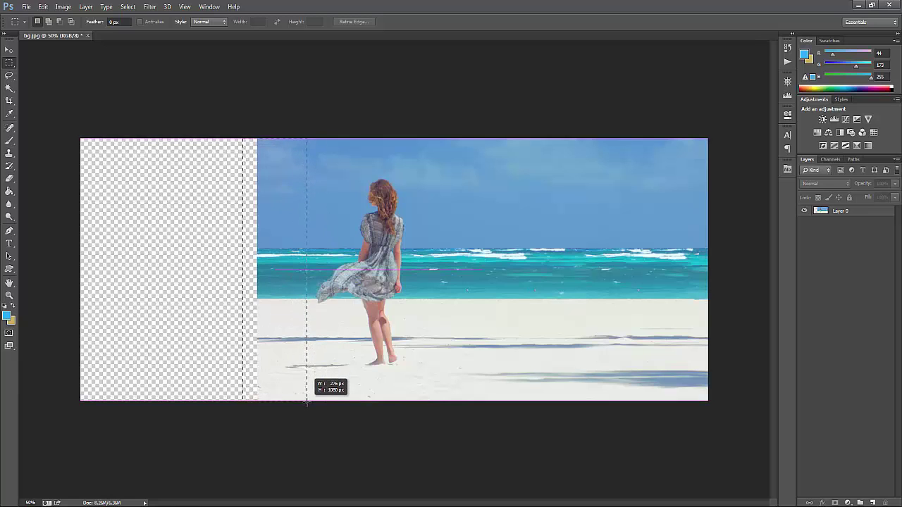
left_click_drag(306, 393, 307, 402)
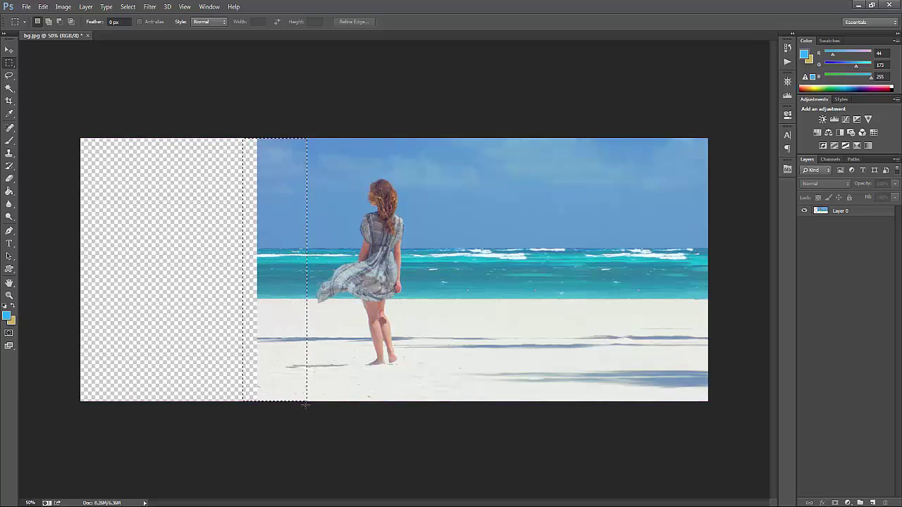
left_click(43, 7)
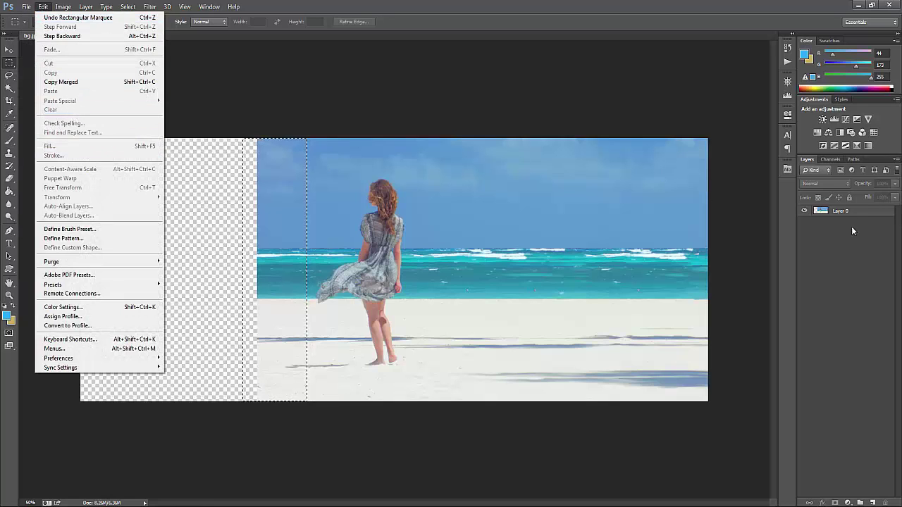
left_click(840, 211)
left_click(41, 7)
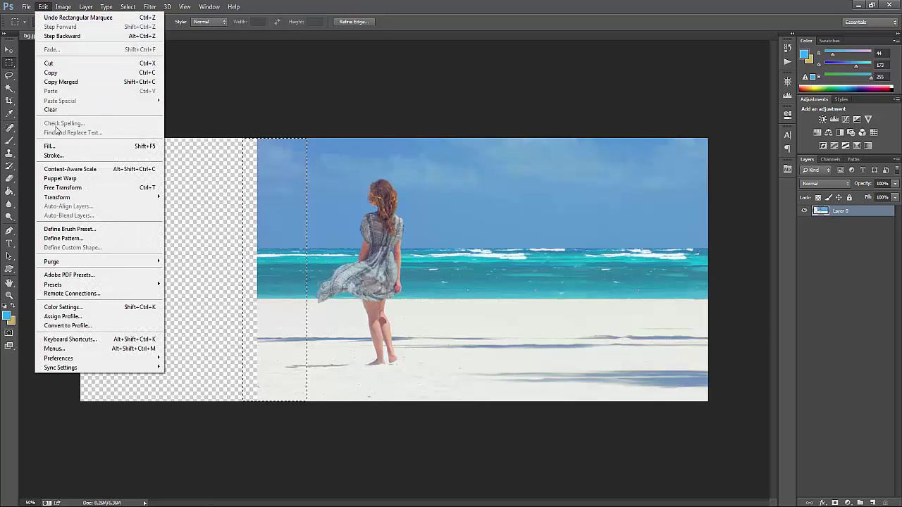
Content-Aware Scale the beach photo out to the canvas's left edge, then deselect
left_click(70, 169)
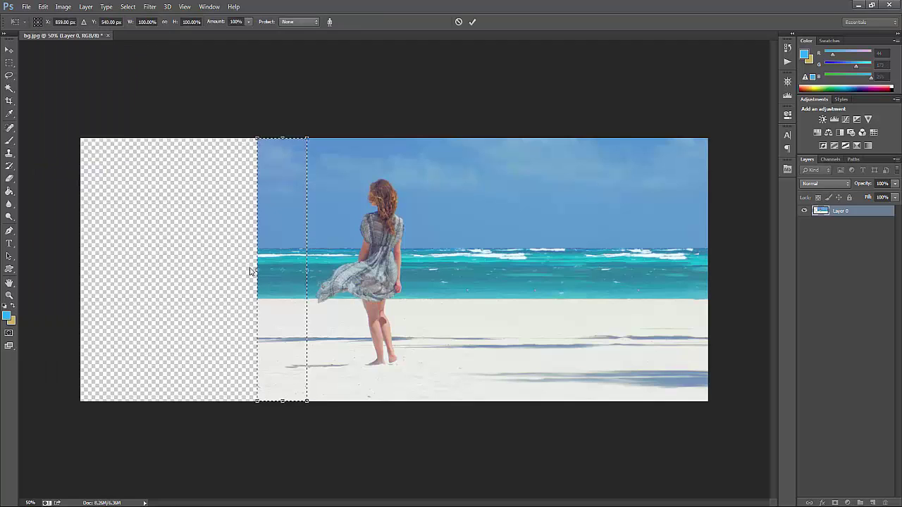
left_click_drag(255, 270, 77, 280)
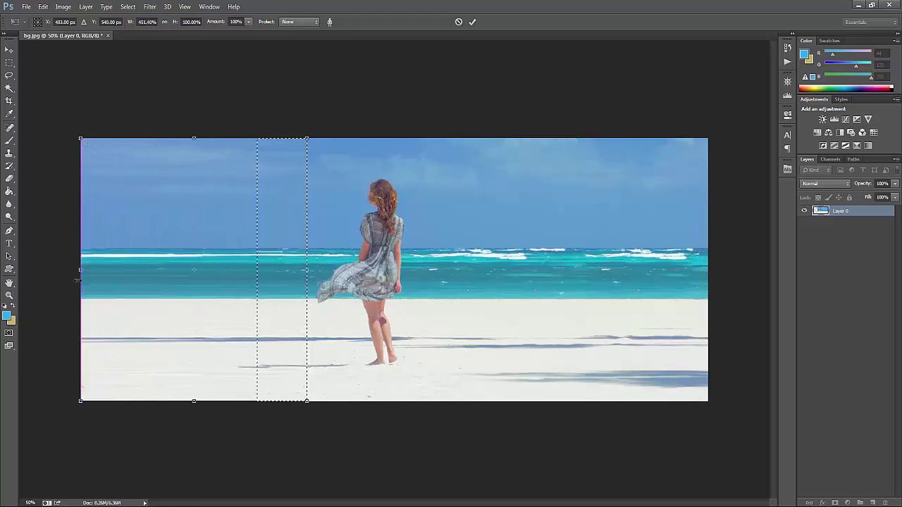
left_click(9, 49)
left_click(417, 195)
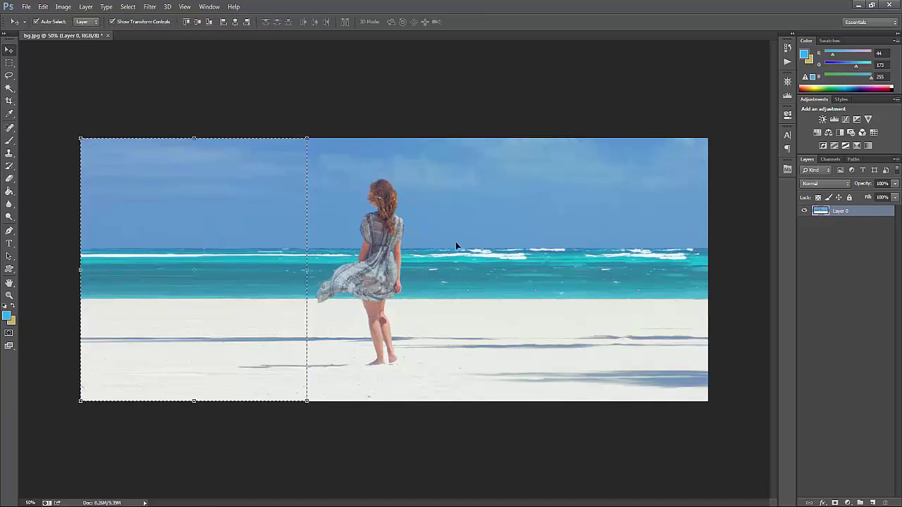
left_click(9, 88)
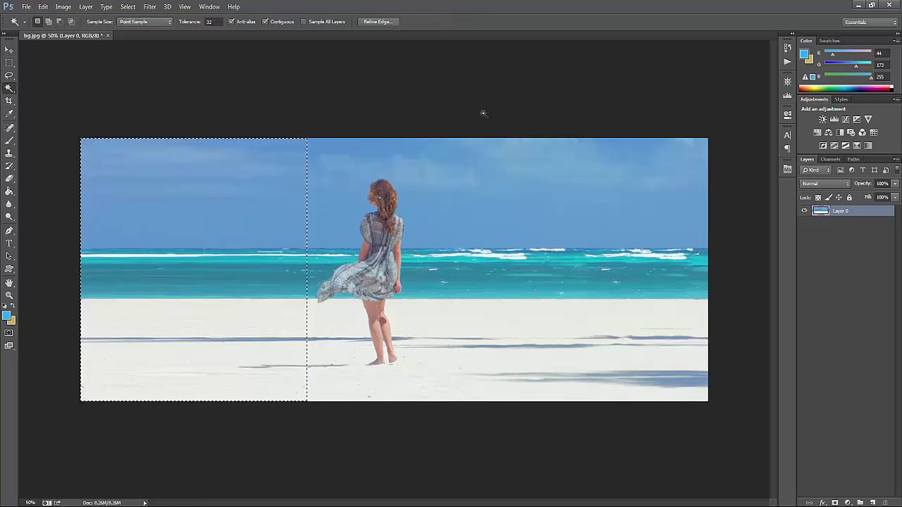
key("ctrl+d")
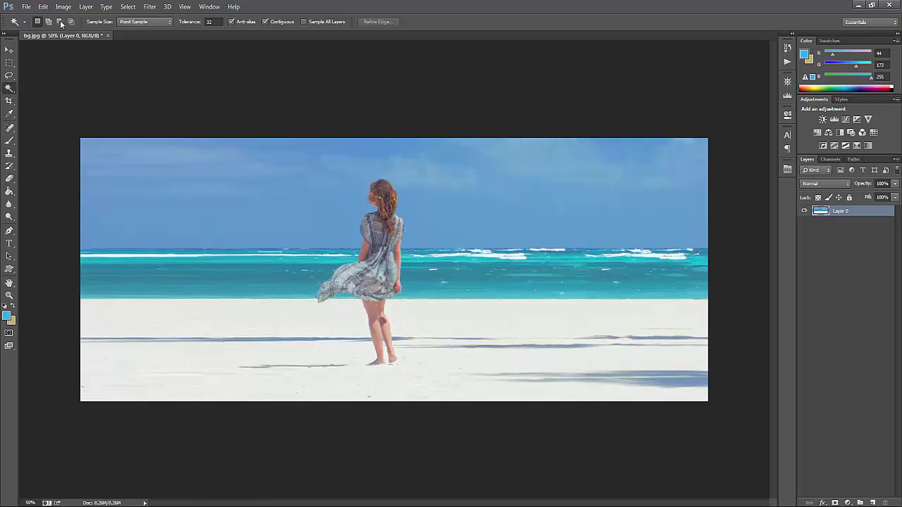
Close bg.jpg unsaved after browsing the Edit menu, revealing the horse silhouette PNG
left_click(43, 6)
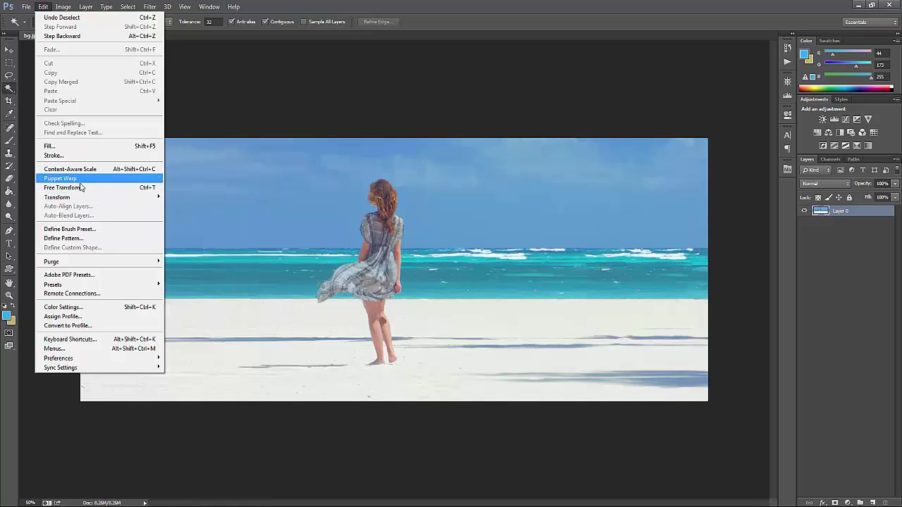
left_click(247, 189)
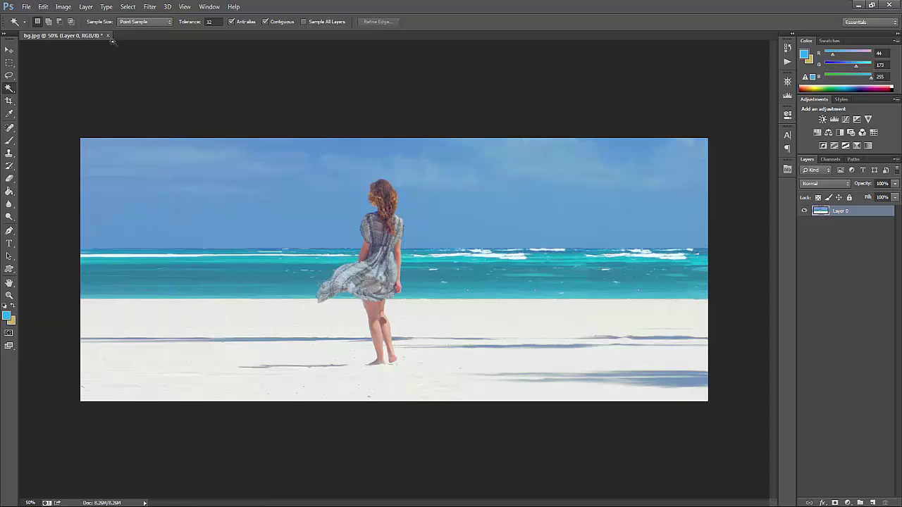
left_click(108, 36)
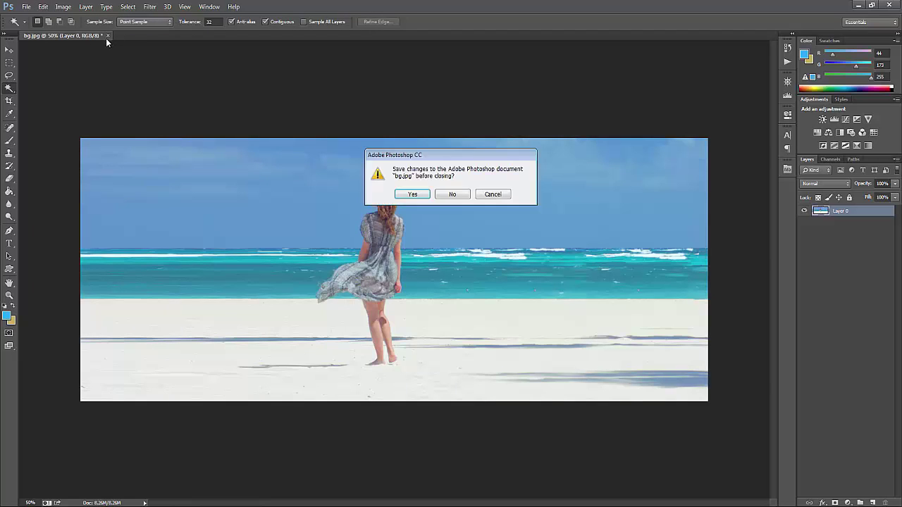
left_click(454, 196)
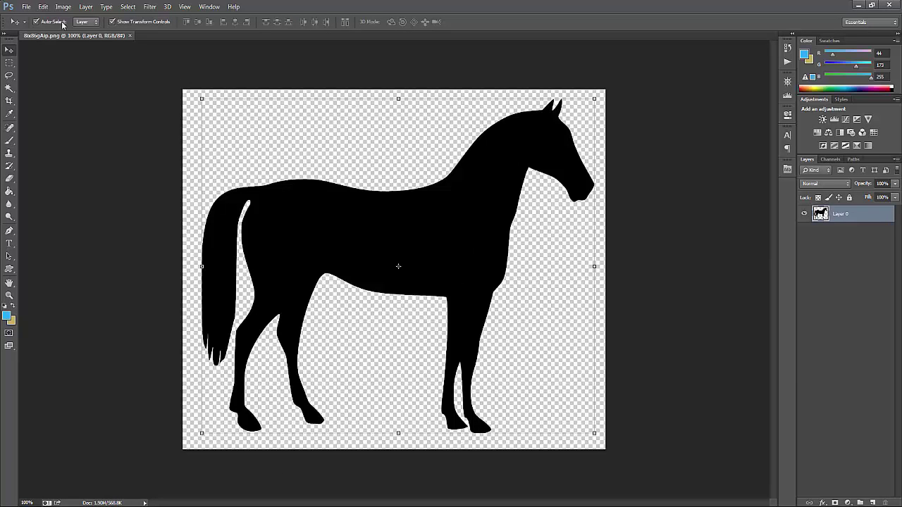
Apply Edit > Puppet Warp to the horse silhouette on Layer 0
left_click(43, 8)
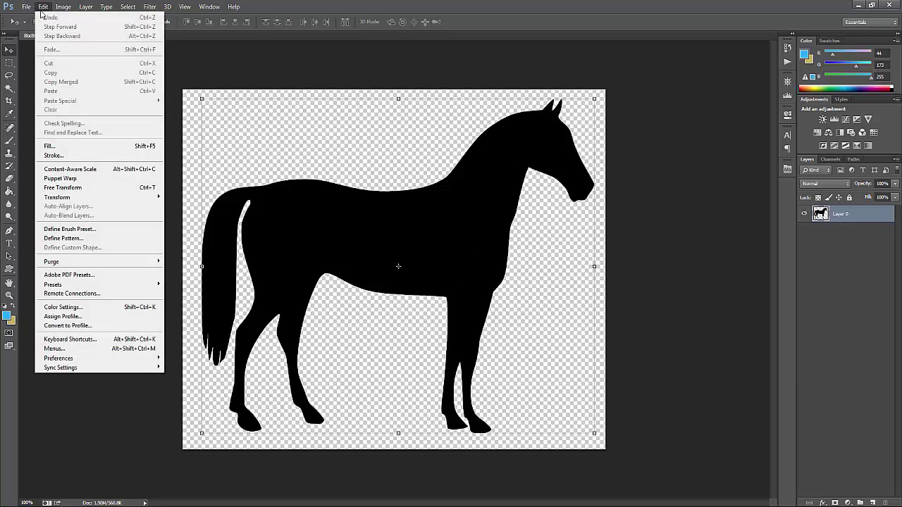
left_click(102, 181)
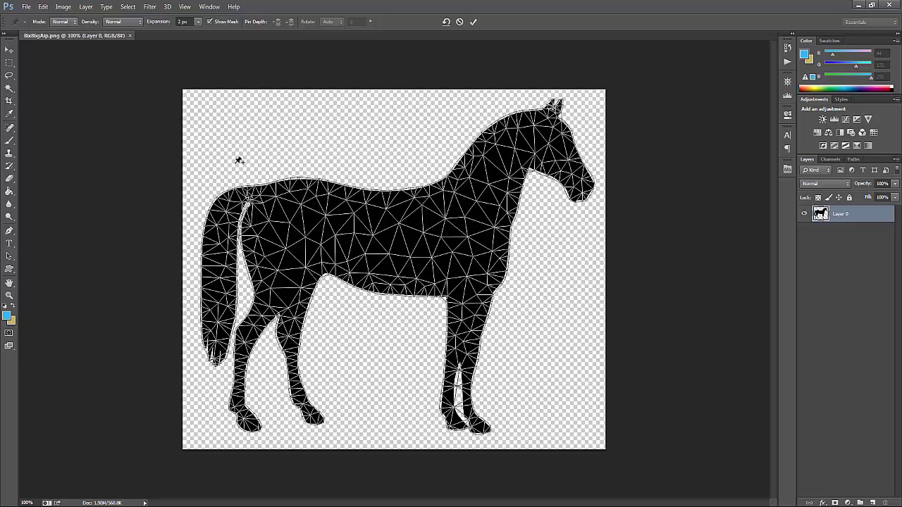
Pin the horse's front hoof and bend its head and neck upward
left_click(310, 415)
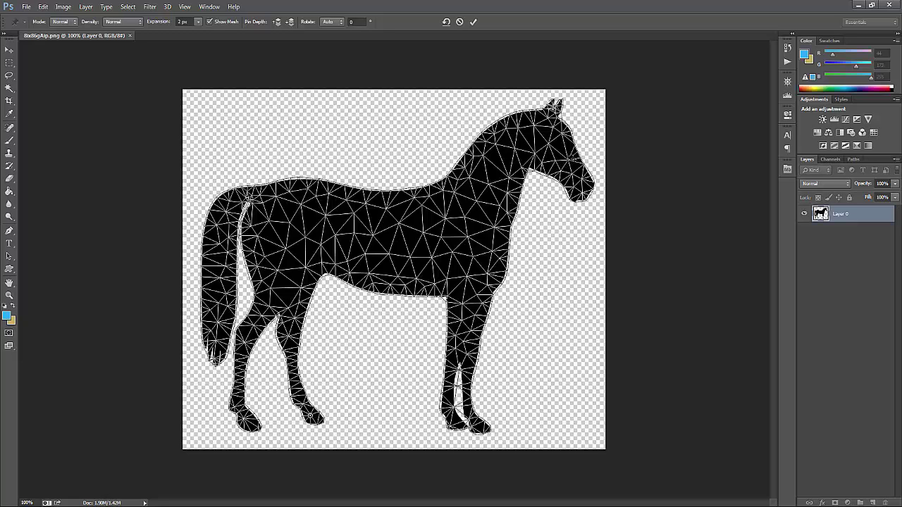
mouse_move(572, 137)
left_mouse_down()
mouse_move(551, 21)
mouse_move(563, 188)
mouse_move(312, 101)
mouse_move(386, 37)
mouse_move(569, 90)
mouse_move(584, 181)
mouse_move(453, 201)
mouse_move(309, 112)
mouse_move(528, 67)
left_mouse_up()
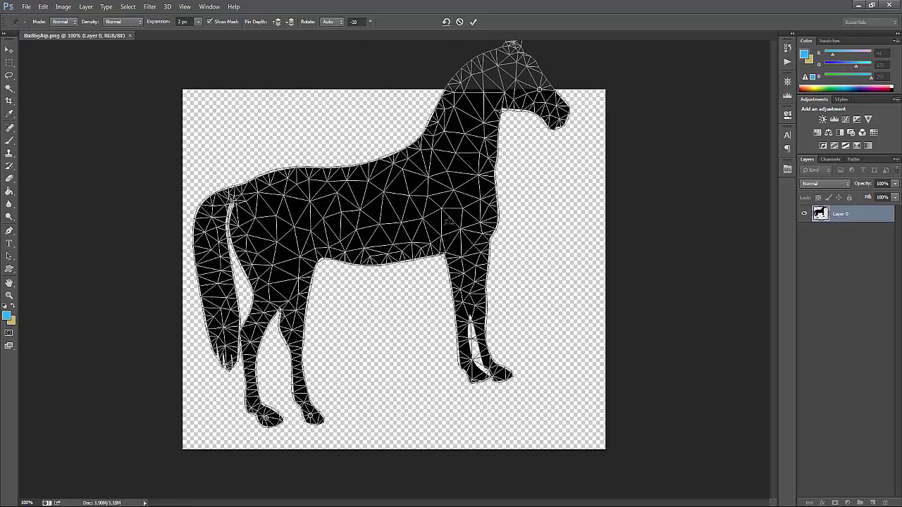
mouse_move(548, 106)
left_mouse_down()
mouse_move(509, 197)
mouse_move(423, 173)
mouse_move(257, 18)
mouse_move(477, 12)
mouse_move(569, 72)
mouse_move(516, 85)
mouse_move(572, 70)
mouse_move(537, 92)
mouse_move(558, 103)
left_mouse_up()
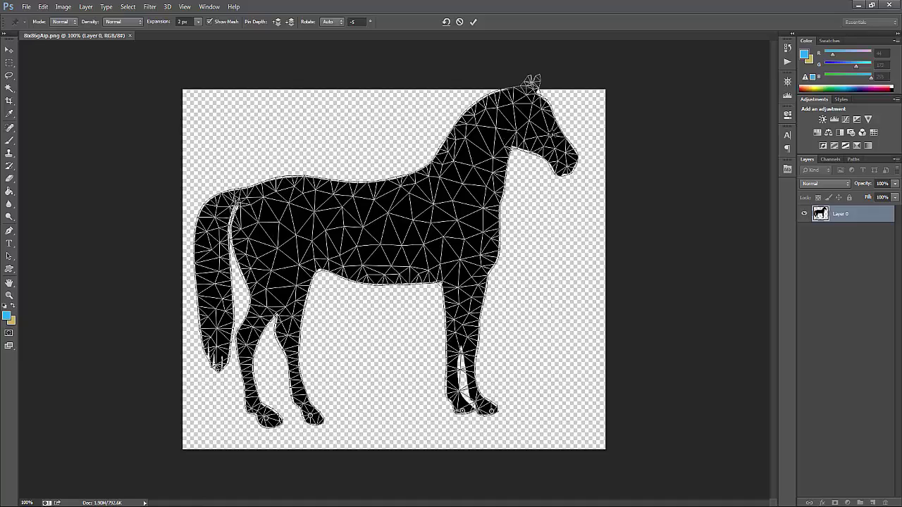
mouse_move(576, 136)
left_mouse_down()
mouse_move(512, 28)
mouse_move(590, 149)
mouse_move(552, 143)
mouse_move(544, 170)
left_mouse_up()
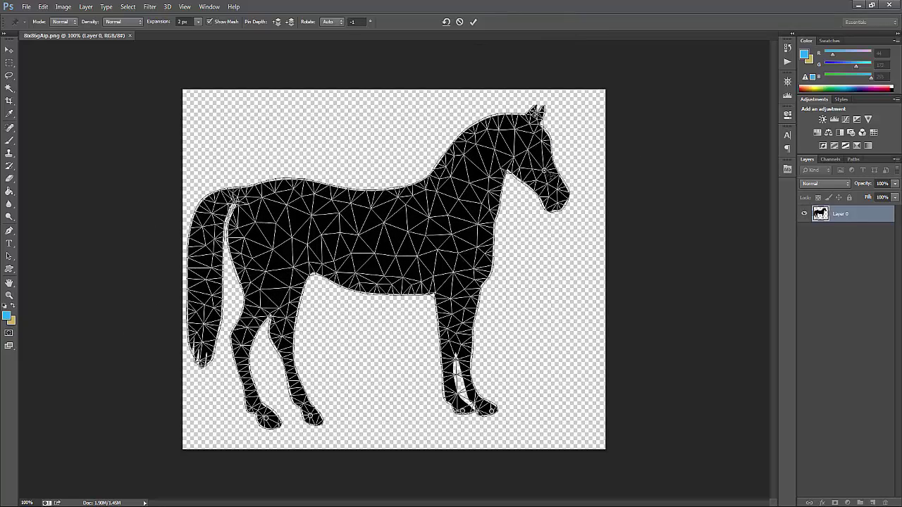
left_click_drag(543, 170, 557, 155)
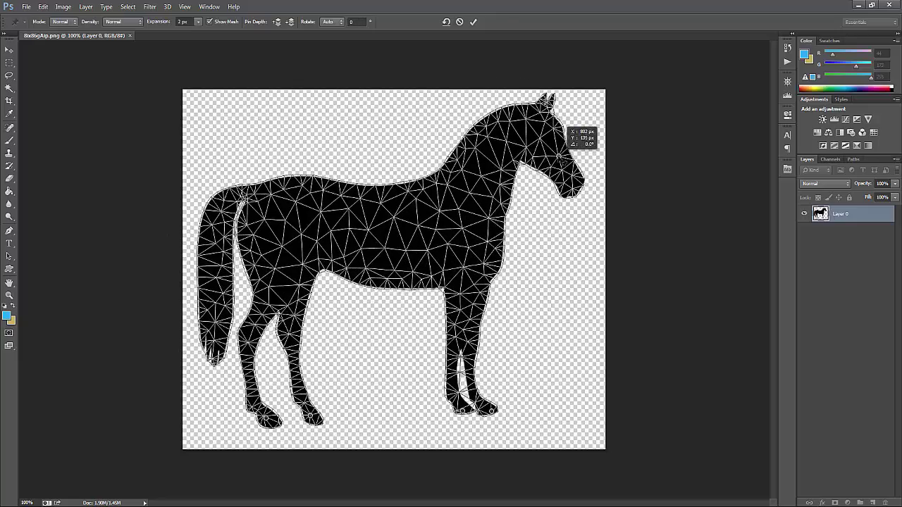
Warp the horse's back, swing the tail out left, and undo the last warp
mouse_move(398, 214)
left_mouse_down()
mouse_move(417, 174)
mouse_move(401, 191)
left_mouse_up()
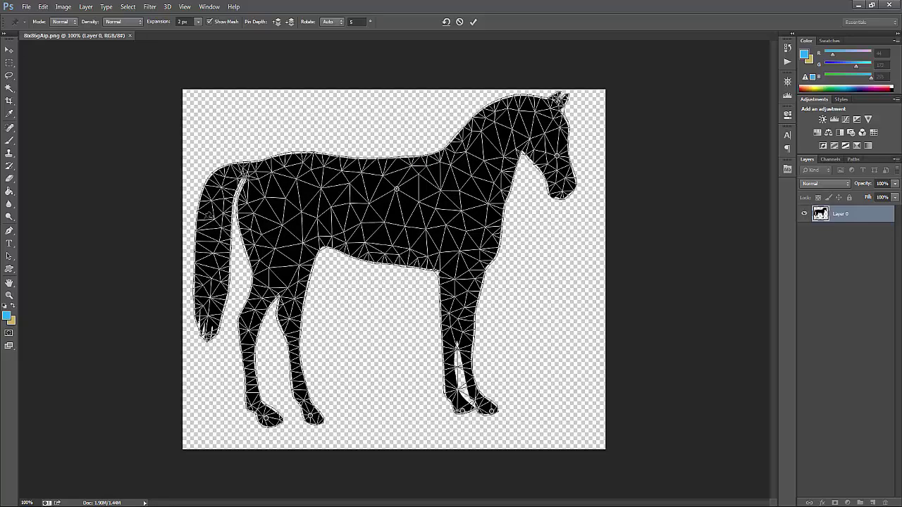
mouse_move(209, 214)
left_mouse_down()
mouse_move(185, 209)
mouse_move(194, 203)
left_mouse_up()
left_click_drag(197, 321, 181, 310)
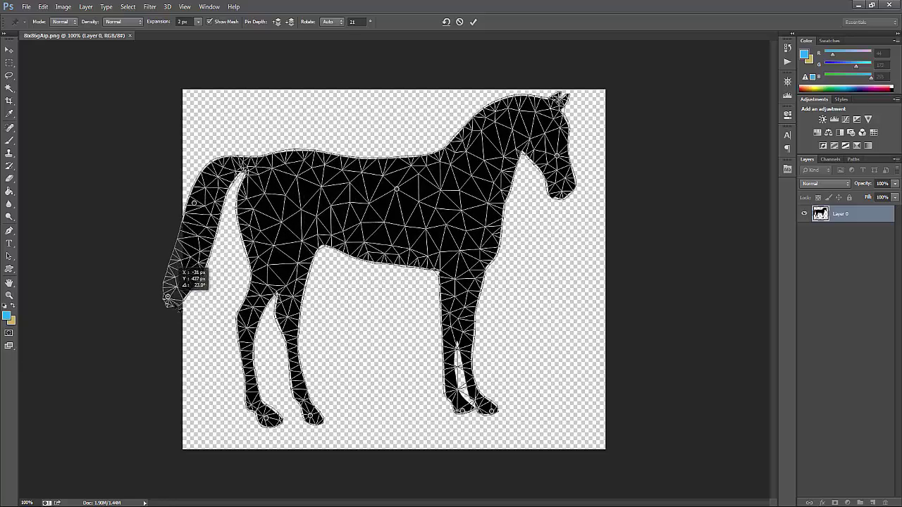
left_click_drag(577, 187, 577, 187)
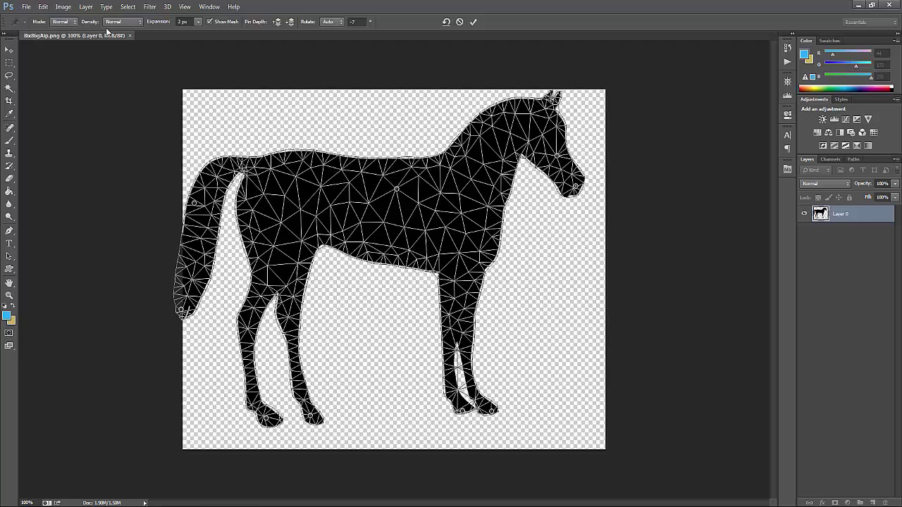
key("ctrl+z")
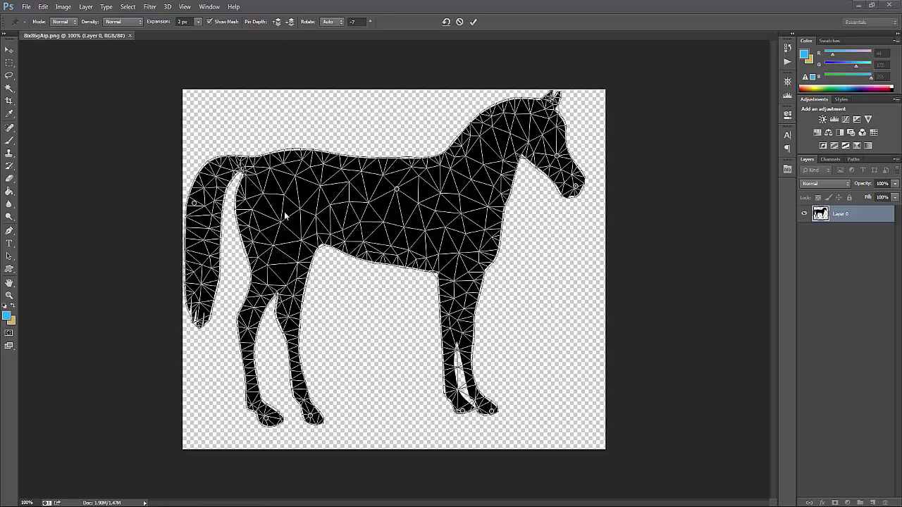
Try Fewer and More Points mesh density, return to Normal, and set Expansion to -3 px
left_click(121, 23)
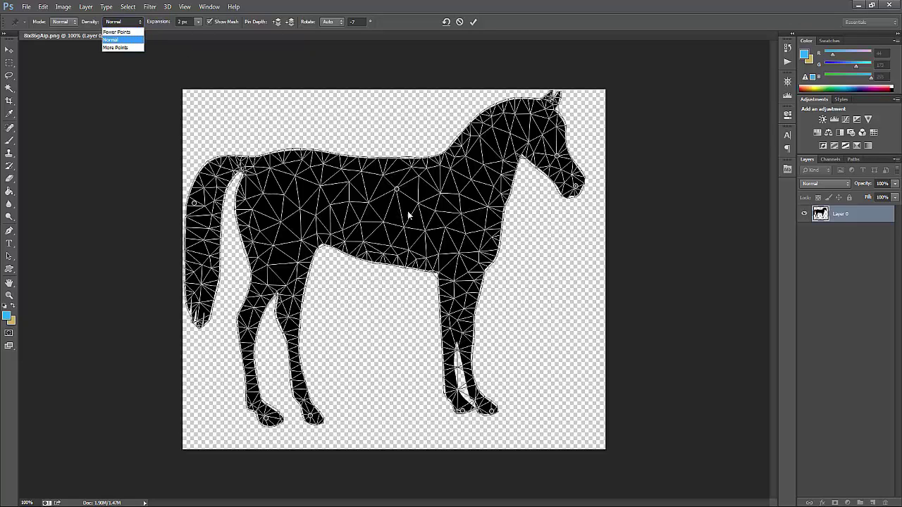
left_click(120, 32)
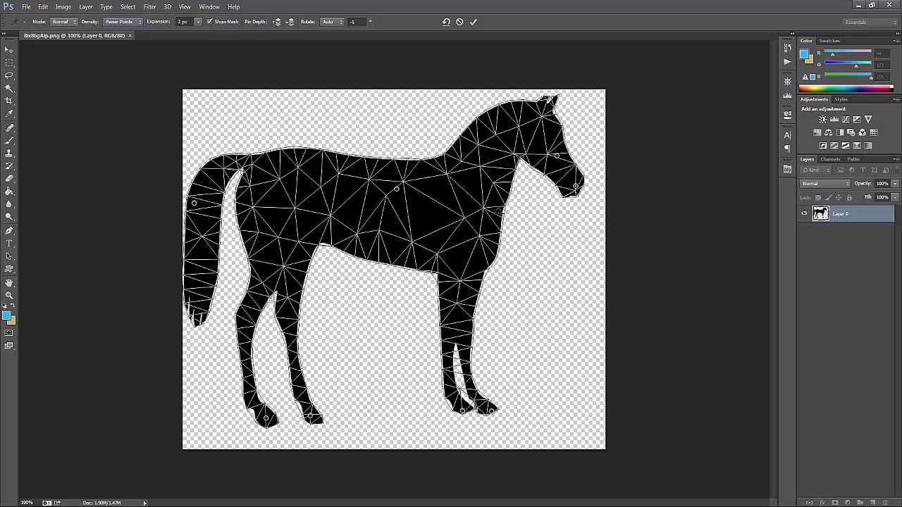
left_click(121, 21)
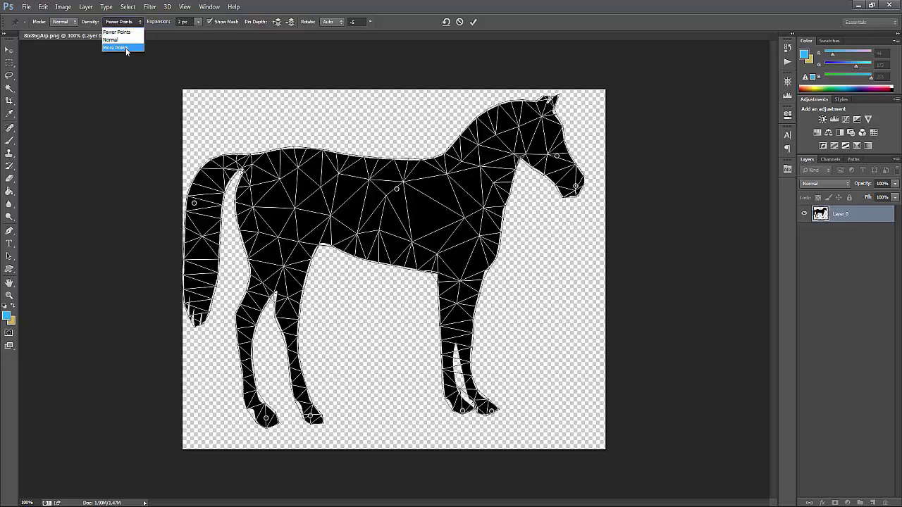
left_click(126, 50)
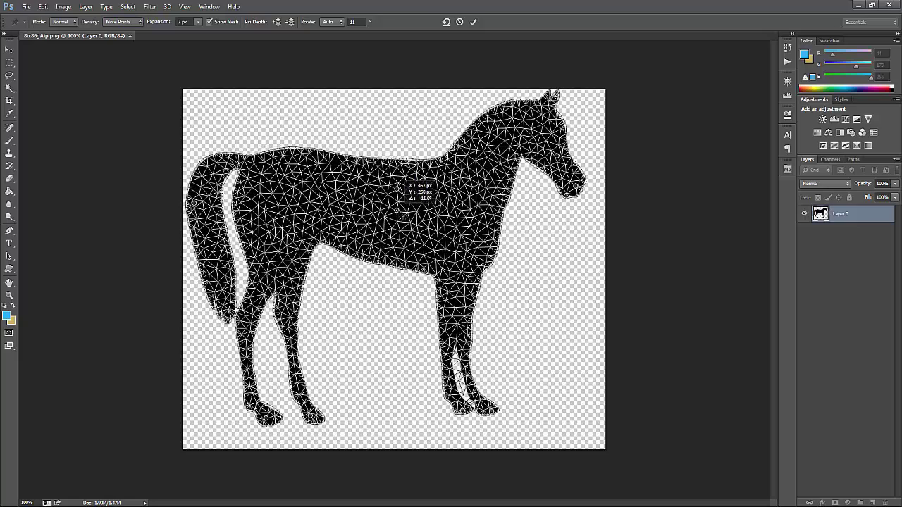
left_click_drag(394, 210, 399, 209)
left_click(133, 24)
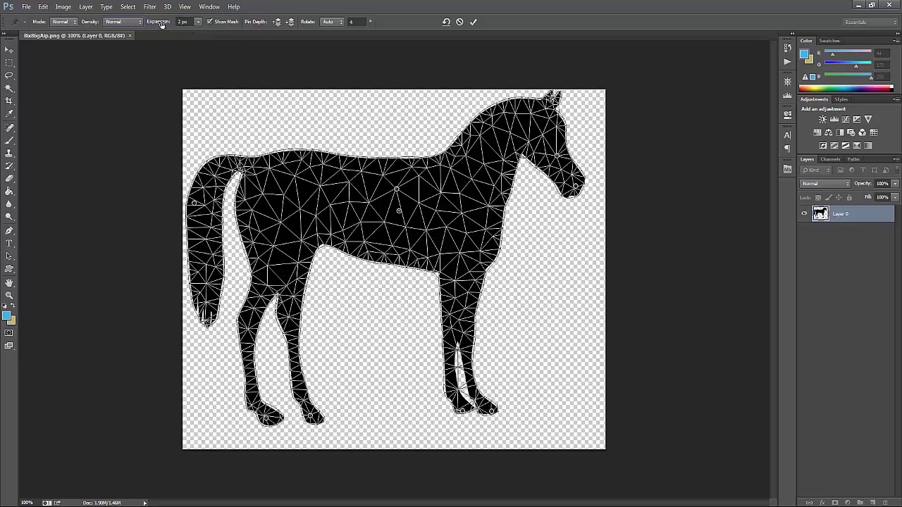
left_click(198, 23)
mouse_move(199, 32)
left_mouse_down()
mouse_move(206, 34)
mouse_move(195, 33)
left_mouse_up()
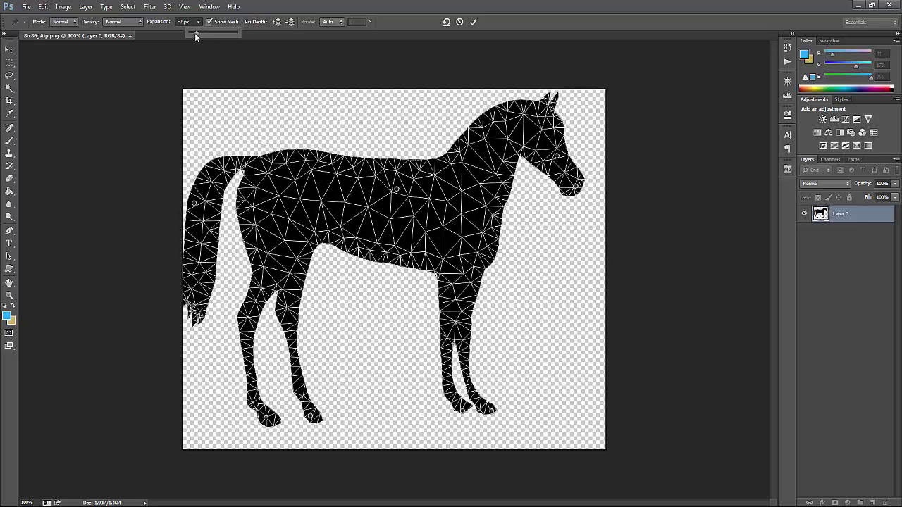
Undo the last change and toggle Show Mesh off and on to view the horse
left_click(257, 29)
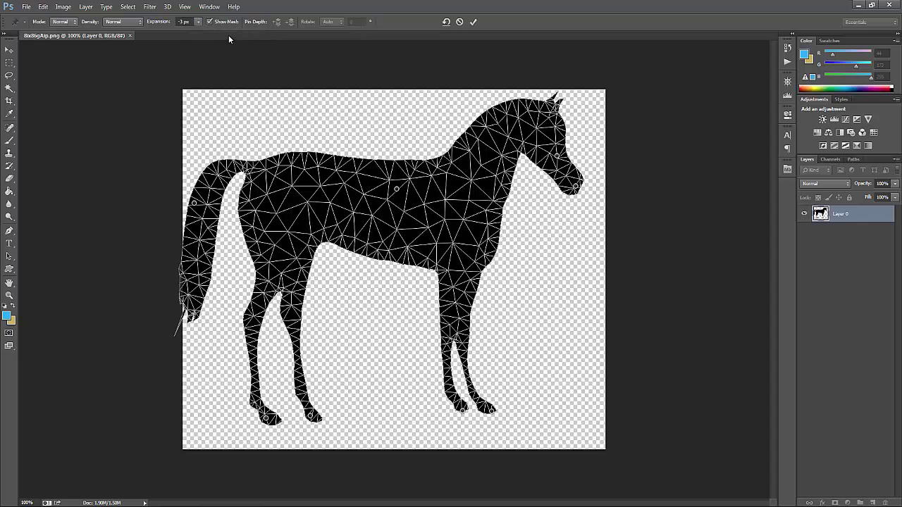
key("ctrl+z")
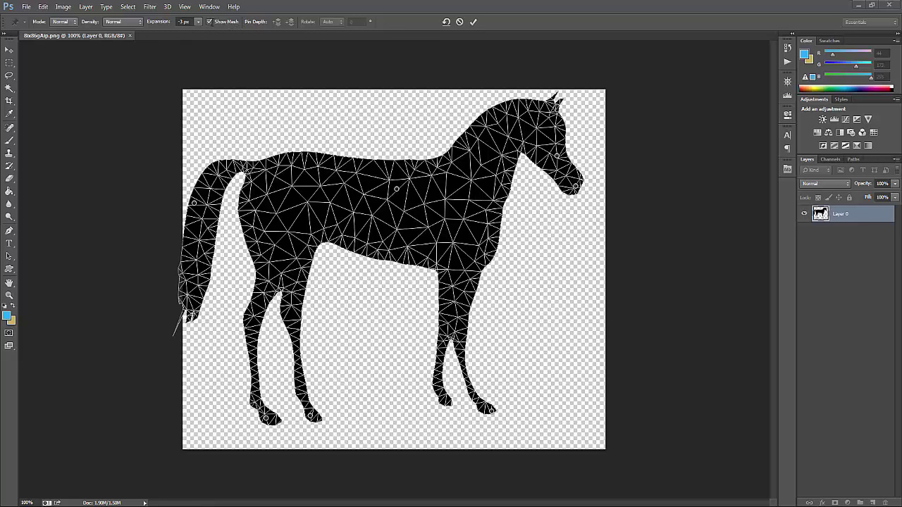
left_click(210, 22)
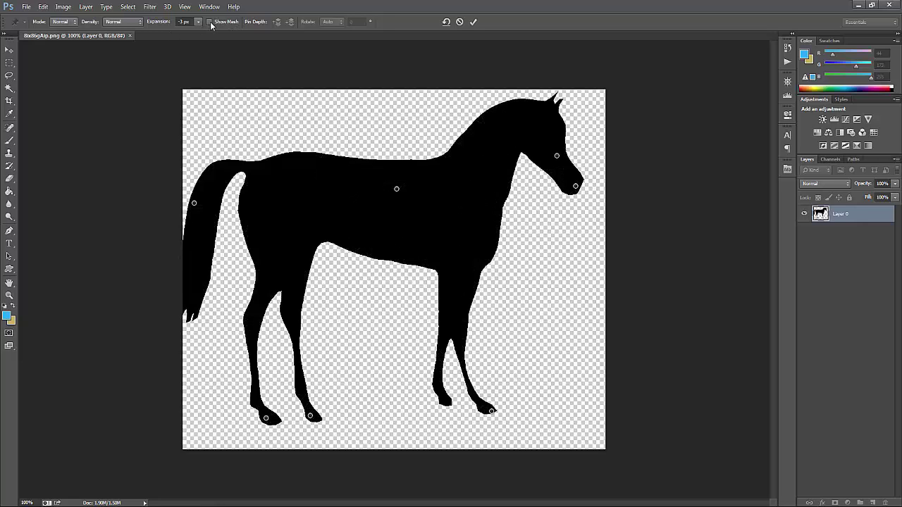
left_click(210, 21)
left_click(209, 22)
left_click(209, 22)
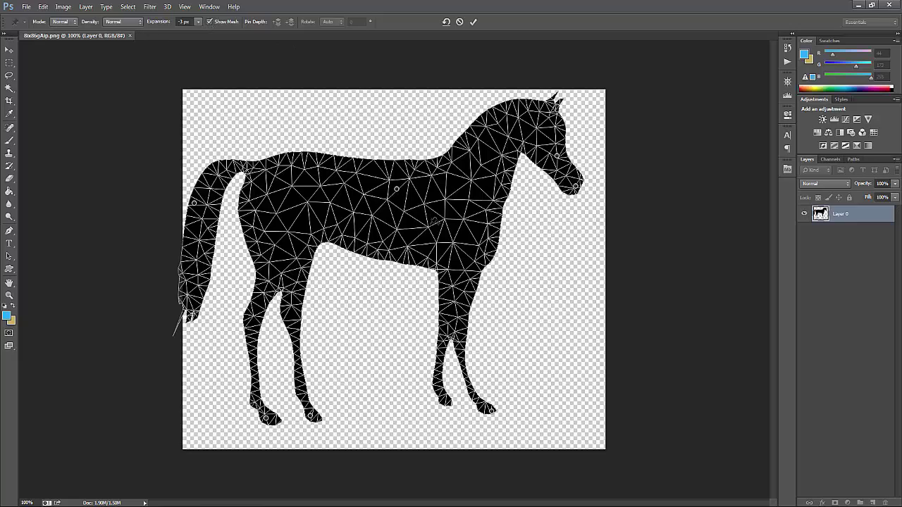
Switch the warp mode to Distort and bow the horse's head with its muzzle tucked down
left_click_drag(560, 161, 558, 127)
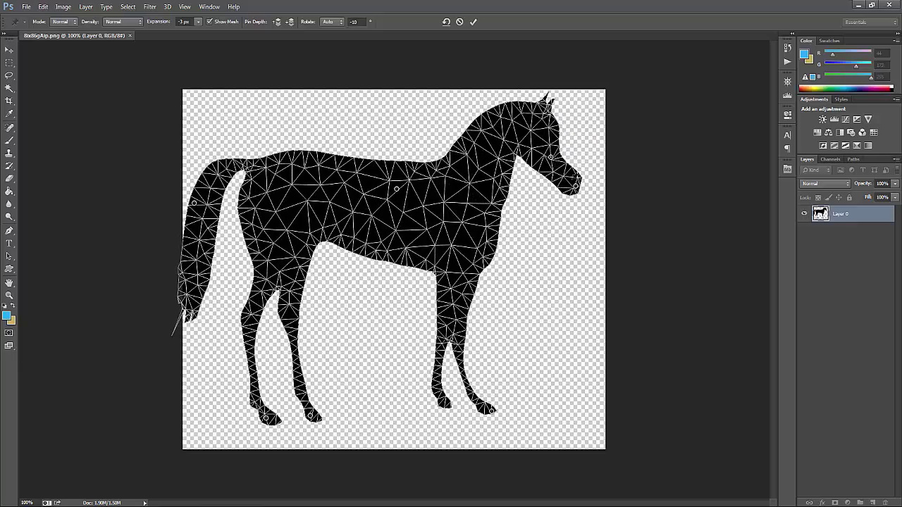
mouse_move(584, 189)
left_mouse_down()
mouse_move(576, 193)
mouse_move(584, 190)
left_mouse_up()
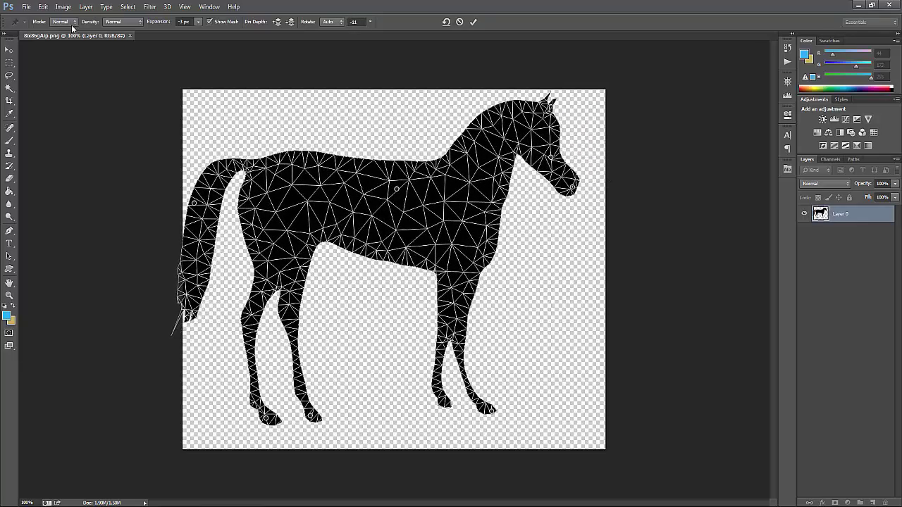
left_click(72, 23)
left_click(70, 48)
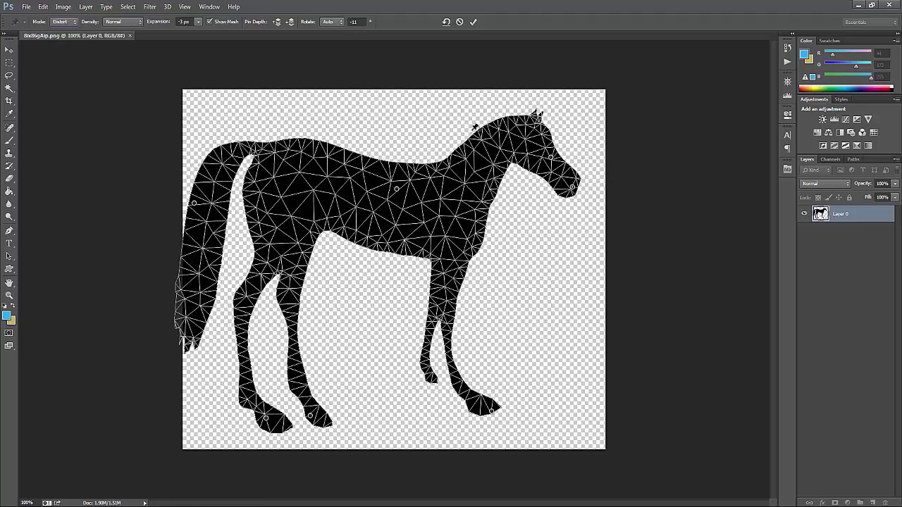
mouse_move(577, 193)
left_mouse_down()
mouse_move(582, 252)
mouse_move(540, 189)
mouse_move(525, 137)
mouse_move(570, 256)
mouse_move(618, 308)
mouse_move(600, 238)
mouse_move(558, 215)
left_mouse_up()
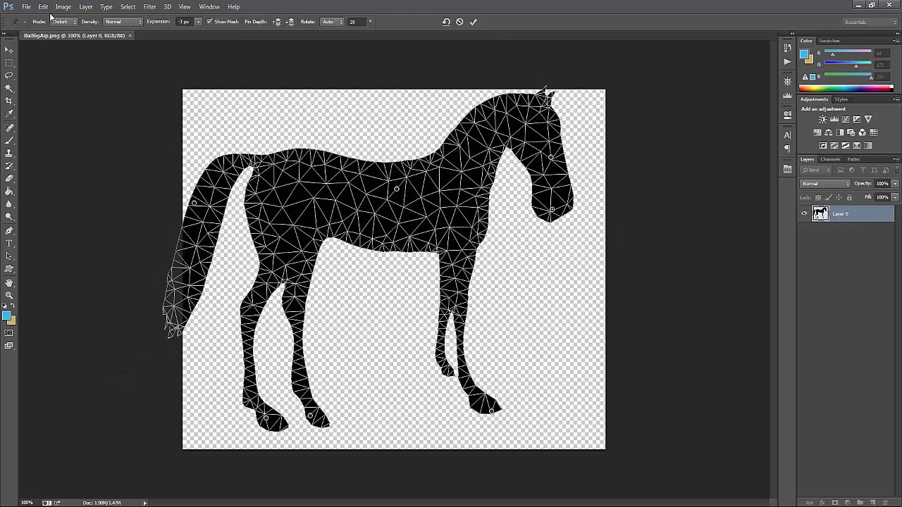
Return the warp to Rigid mode, raise and turn the horse's head, then exit to the apply prompt
left_click(70, 23)
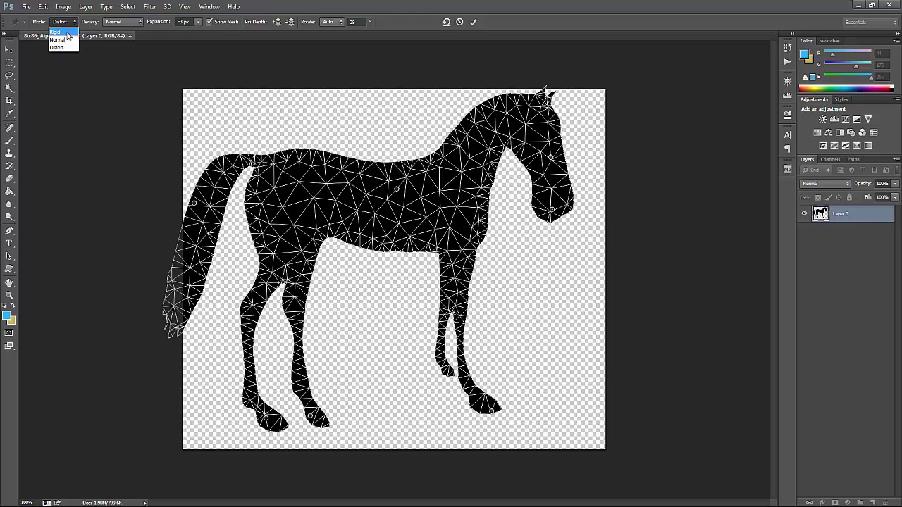
left_click(67, 32)
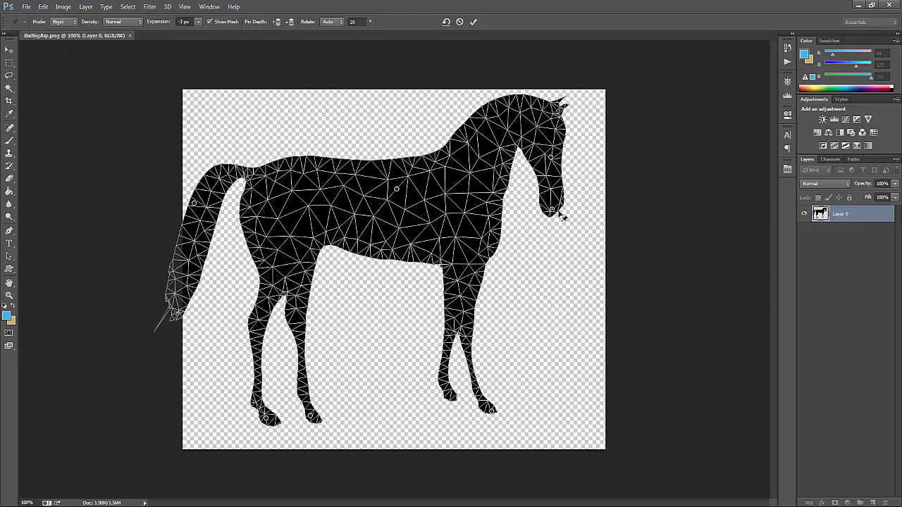
mouse_move(561, 215)
left_mouse_down()
mouse_move(537, 199)
mouse_move(554, 221)
mouse_move(569, 221)
mouse_move(584, 201)
mouse_move(586, 213)
mouse_move(574, 195)
mouse_move(562, 216)
mouse_move(579, 204)
left_mouse_up()
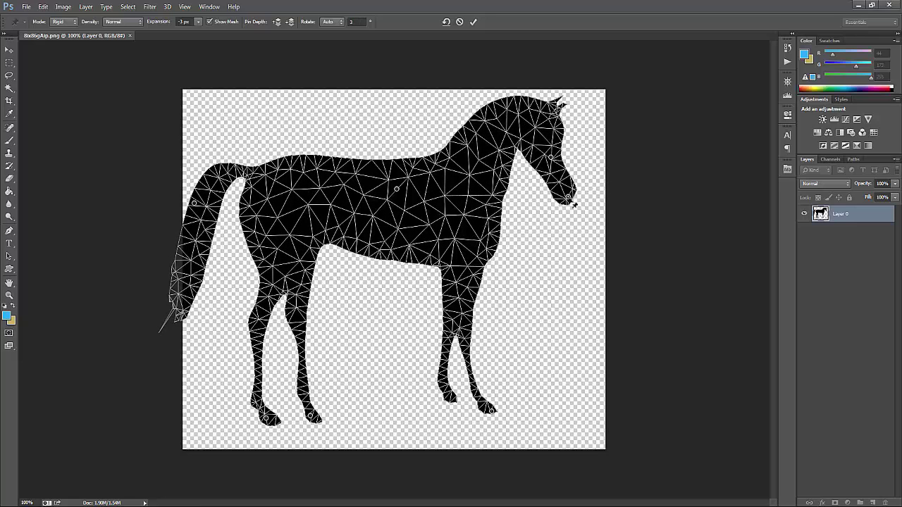
left_click_drag(589, 198, 587, 191)
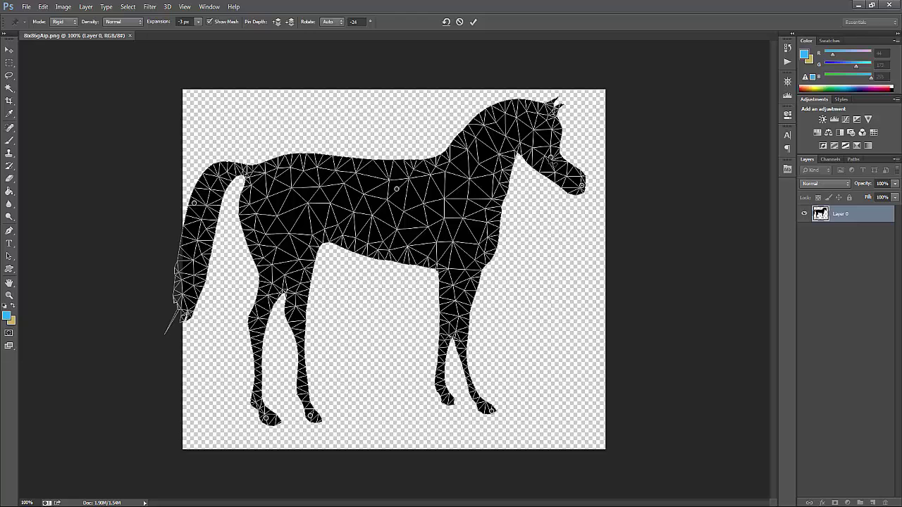
left_click_drag(551, 160, 561, 138)
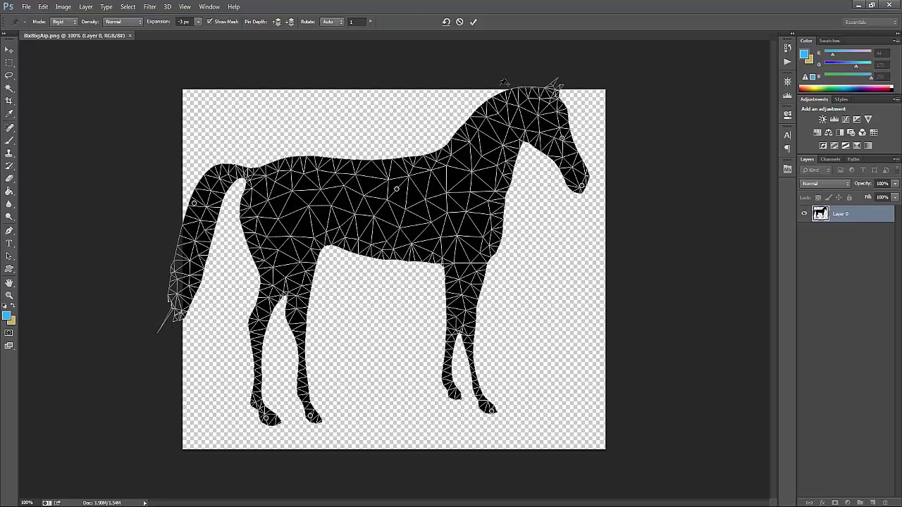
left_click(9, 52)
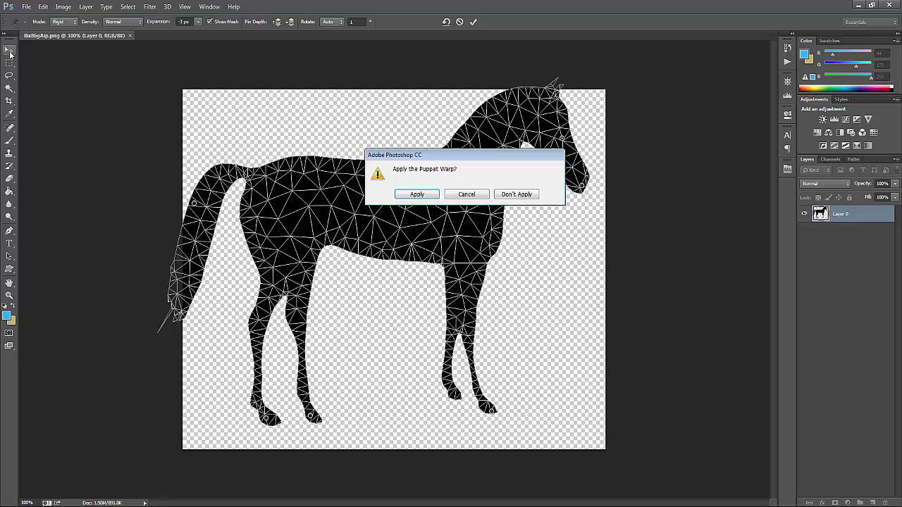
Apply the puppet warp and nudge the reshaped horse into position
left_click(415, 194)
left_click_drag(485, 188, 493, 206)
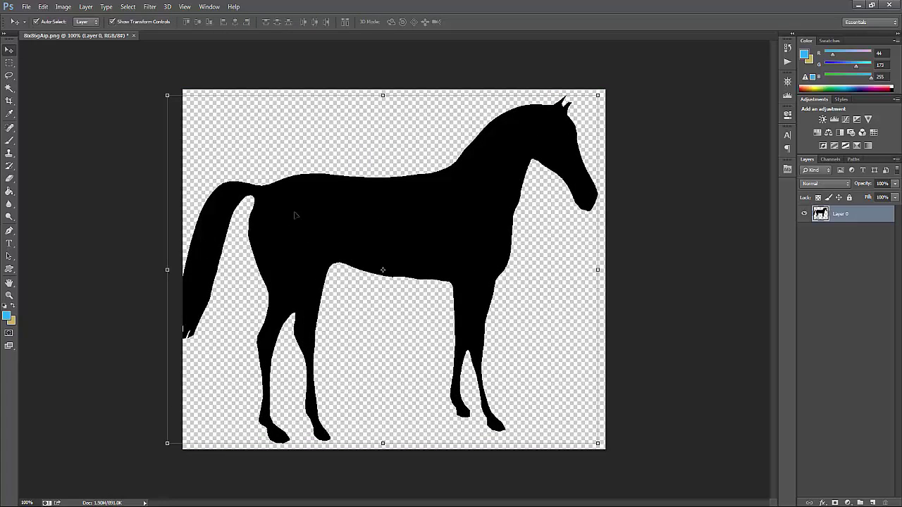
left_click_drag(295, 214, 303, 208)
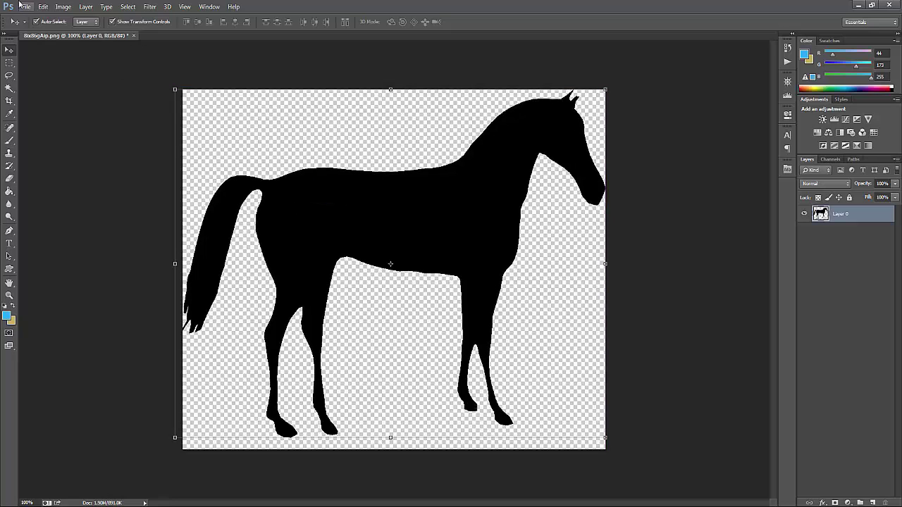
Check the Edit menu, then close the horse document without saving
left_click(41, 7)
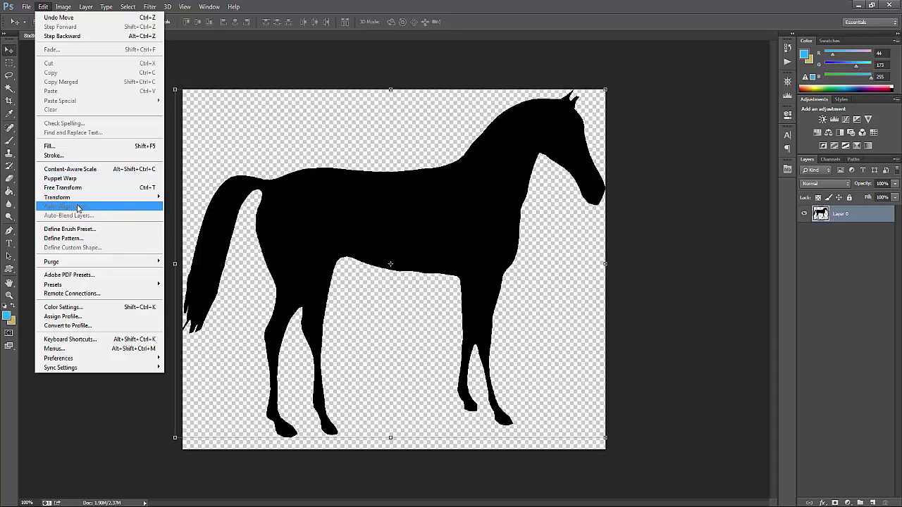
left_click(290, 204)
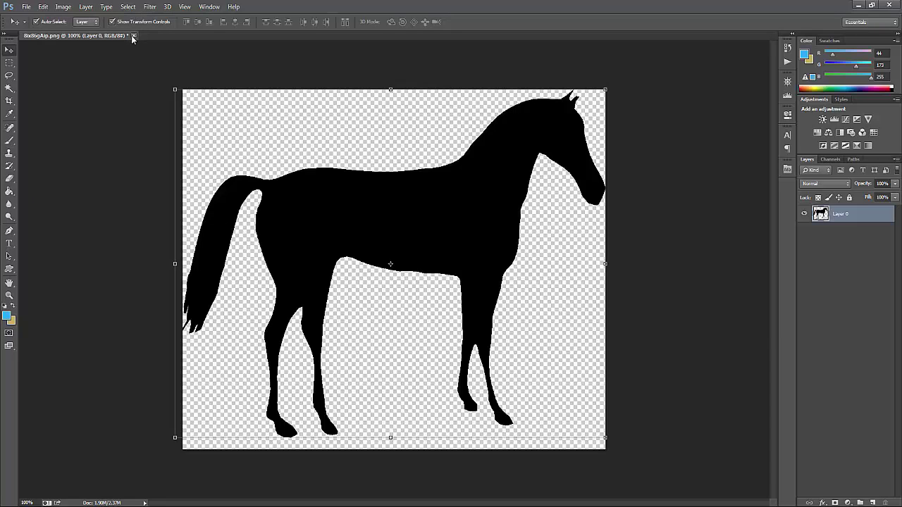
left_click(133, 35)
left_click(452, 194)
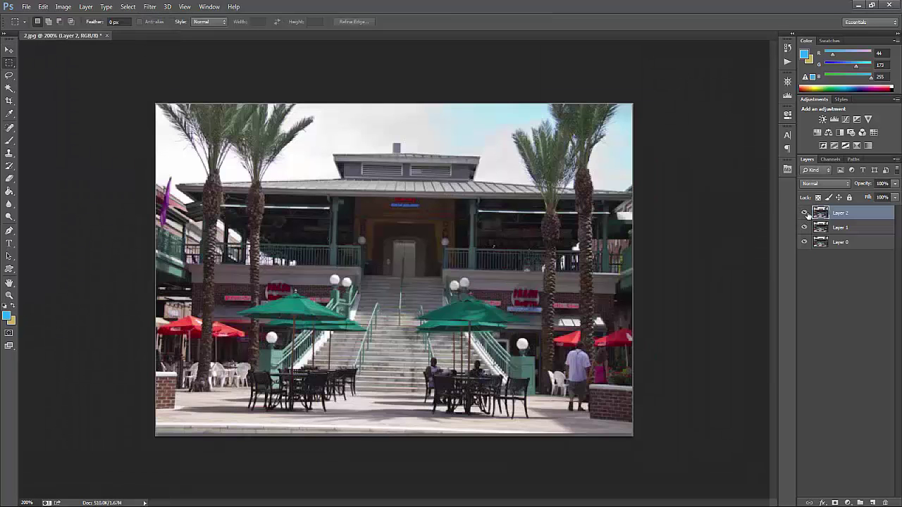
Toggle Layer 1 and Layer 2 visibility to compare the plaza frames
left_click(804, 212)
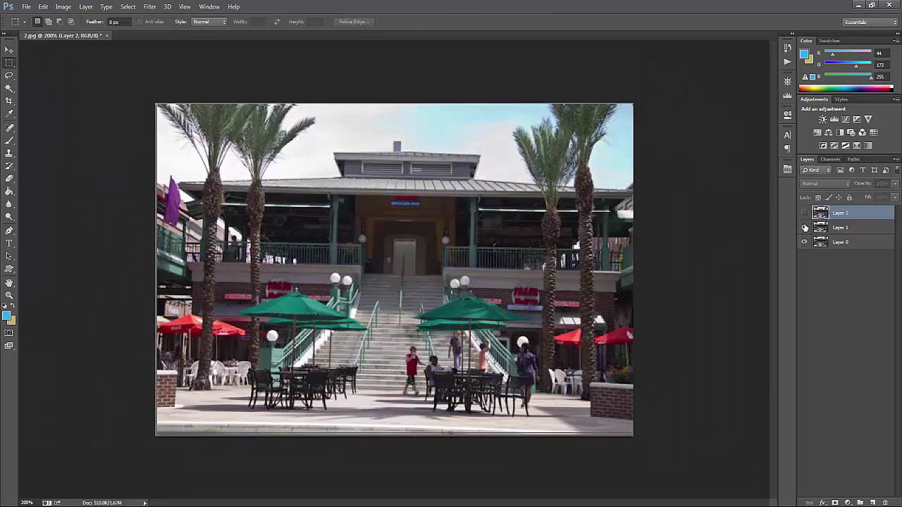
left_click(803, 212)
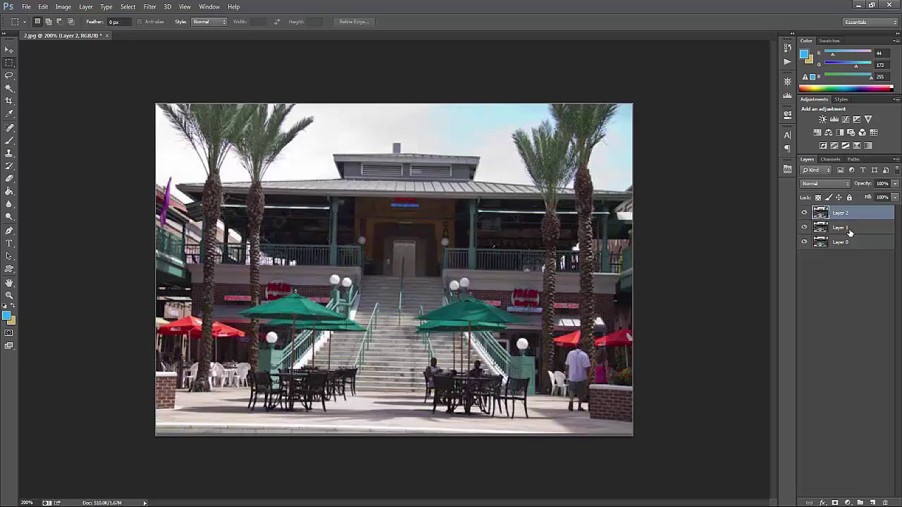
left_click(804, 213)
left_click(803, 227)
left_click(804, 226)
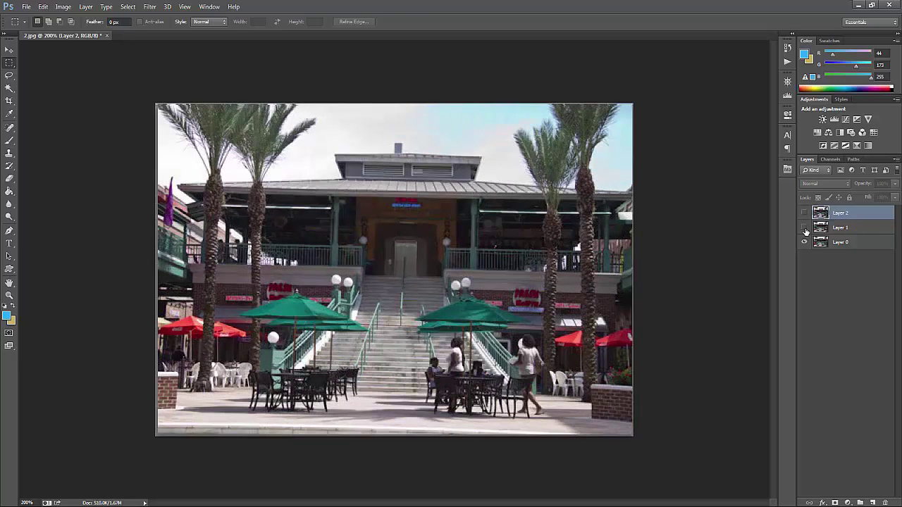
left_click(803, 212)
left_click(803, 212)
left_click(803, 227)
left_click(803, 227)
Lower Layer 1 and Layer 2 opacity to blend frames, then select Layers 0, 1 and 2
left_click(845, 227)
mouse_move(860, 187)
left_mouse_down()
mouse_move(817, 185)
mouse_move(891, 185)
left_mouse_up()
left_click(804, 213)
left_click(838, 213)
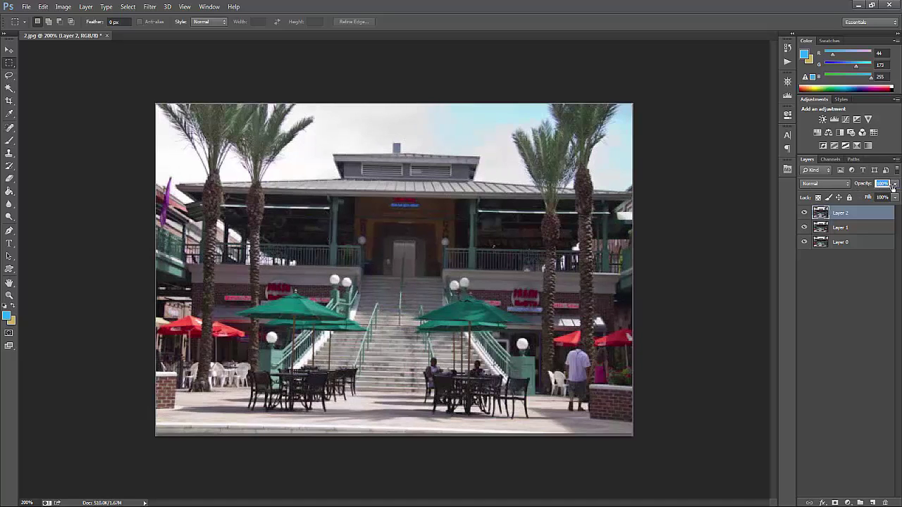
left_click(862, 227)
left_click(858, 241)
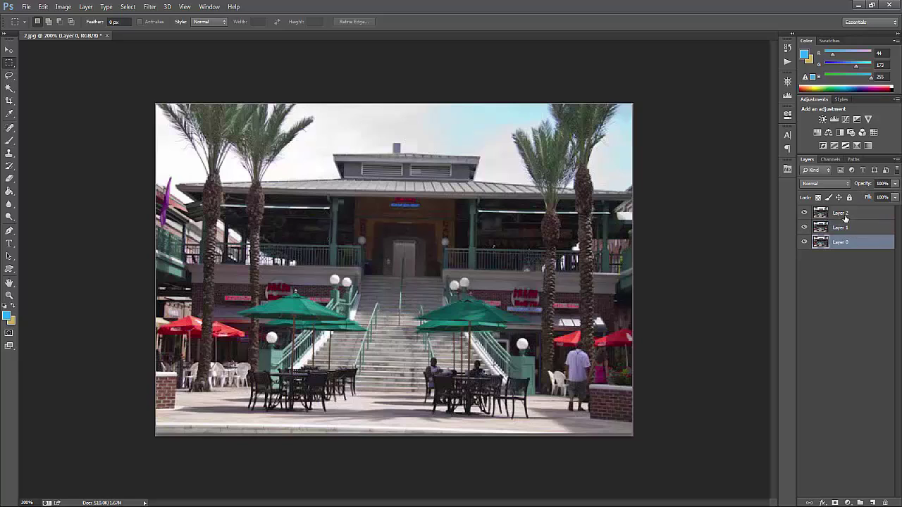
left_click(843, 214, "shift")
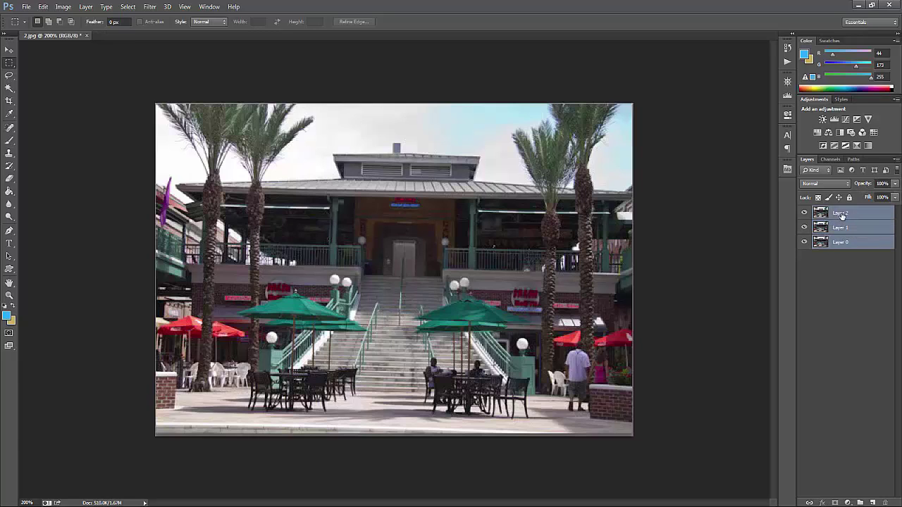
left_click(44, 7)
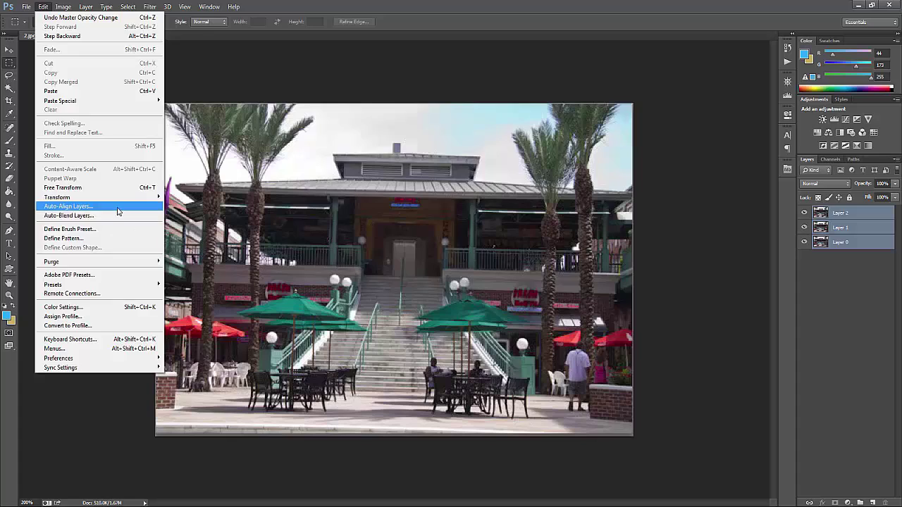
Auto-align the three plaza layers with Auto projection and toggle their visibility to check
left_click(117, 207)
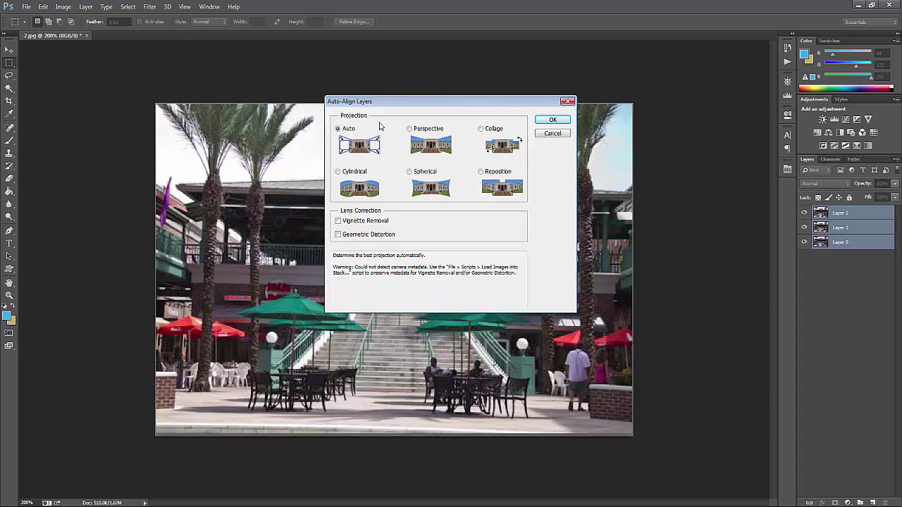
left_click(554, 120)
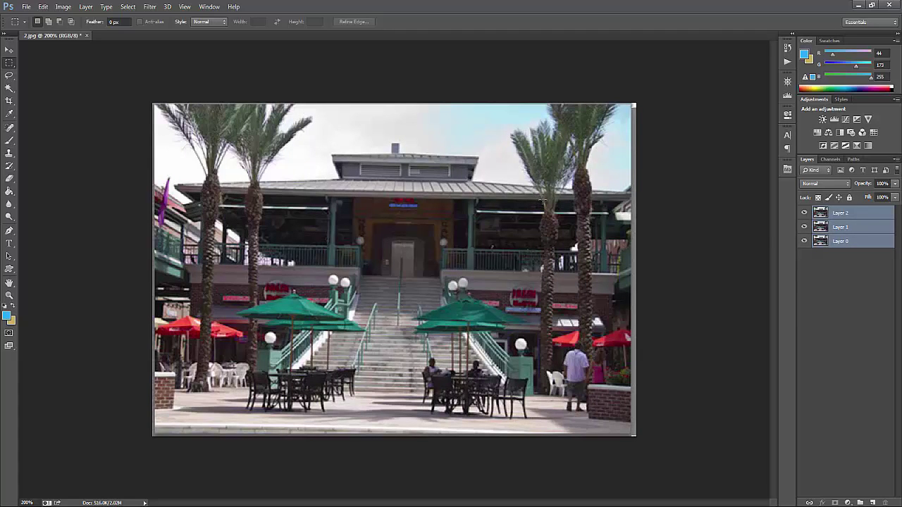
left_click(845, 214)
left_click(804, 213)
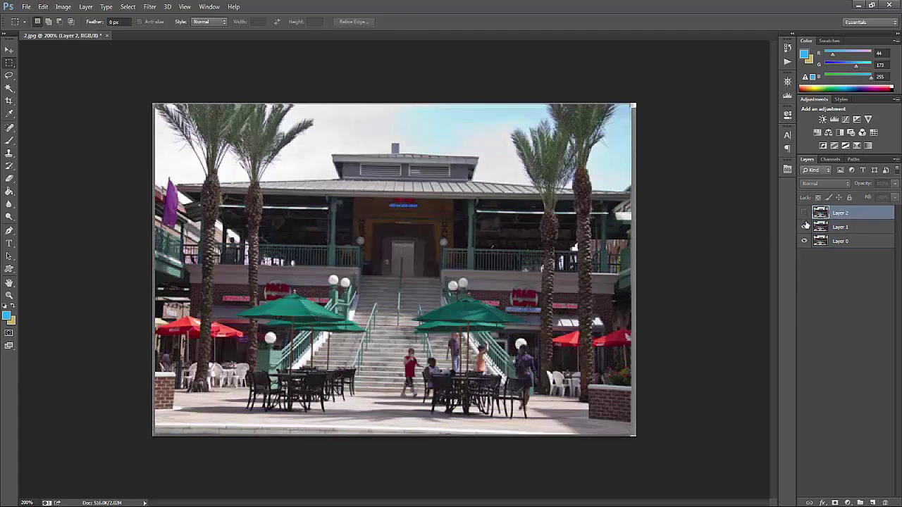
left_click(804, 226)
left_click(803, 226)
left_click(804, 213)
Lower Layer 1's opacity to check the overlap, then restore Layer 2 to 100% opacity
left_click(804, 212)
left_click(804, 227)
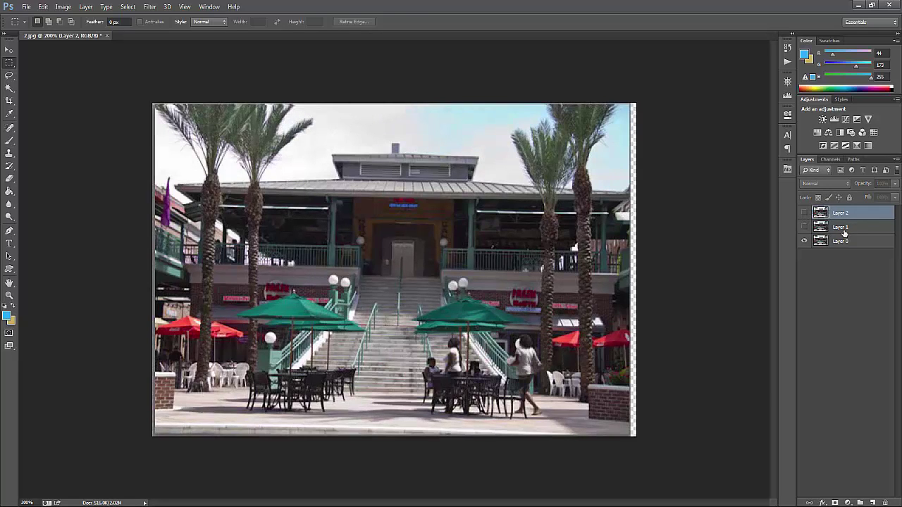
left_click(843, 227)
left_click(804, 227)
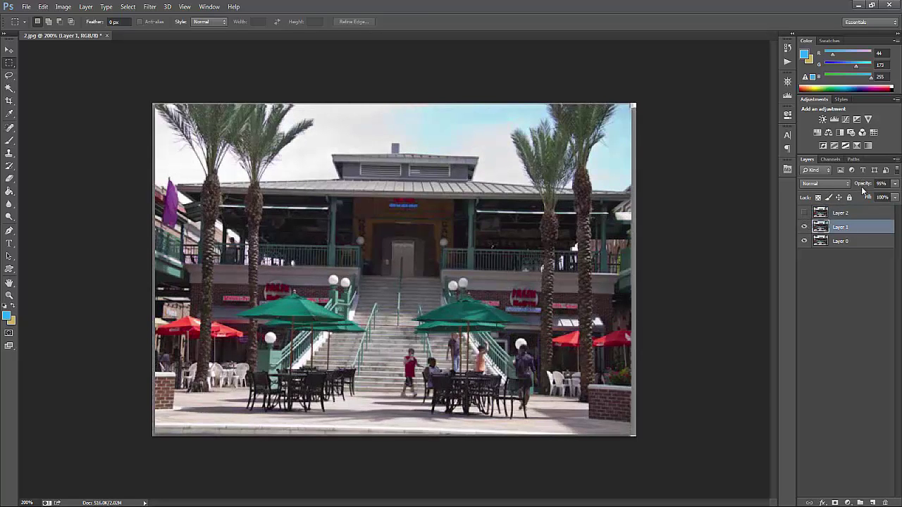
mouse_move(861, 187)
left_mouse_down()
mouse_move(895, 191)
mouse_move(882, 190)
left_mouse_up()
left_click(803, 213)
left_click(841, 212)
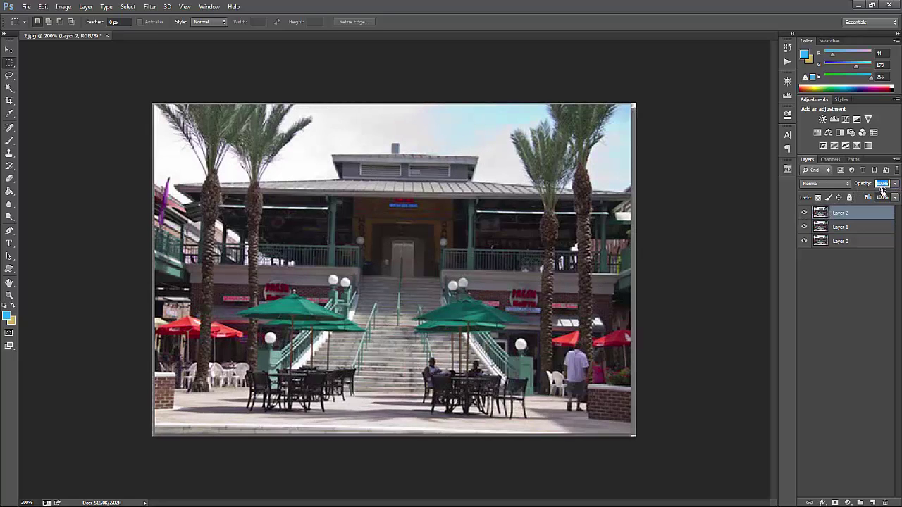
key("Return")
Close 2.jpg discarding changes to show the footballer portrait, then pick the Pen tool
left_click(109, 34)
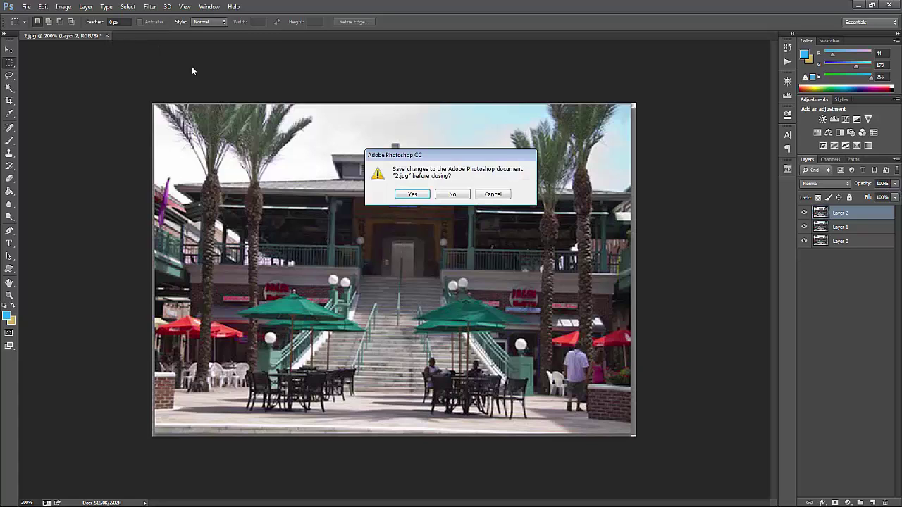
left_click(457, 194)
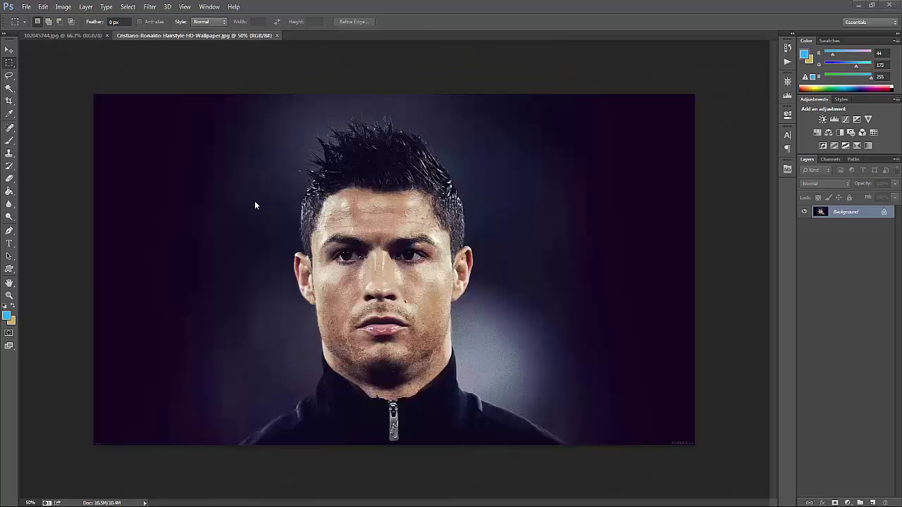
left_click(43, 7)
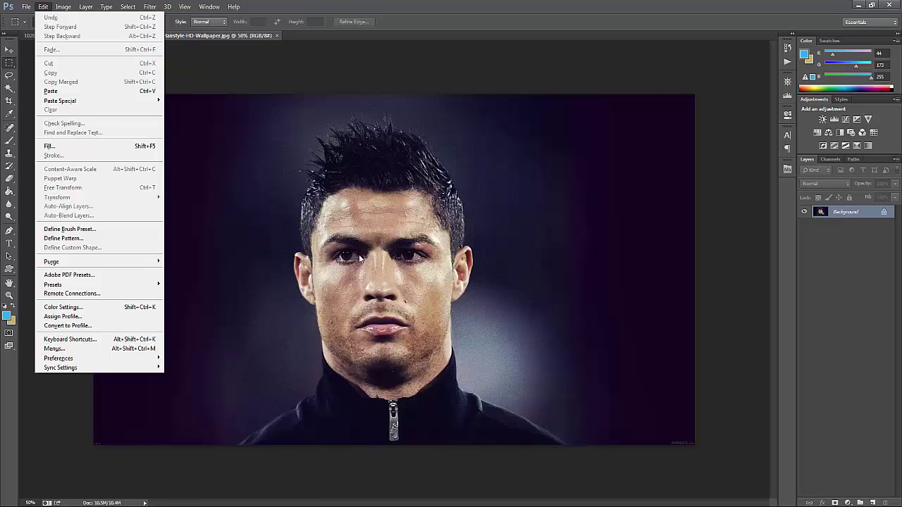
left_click(394, 273)
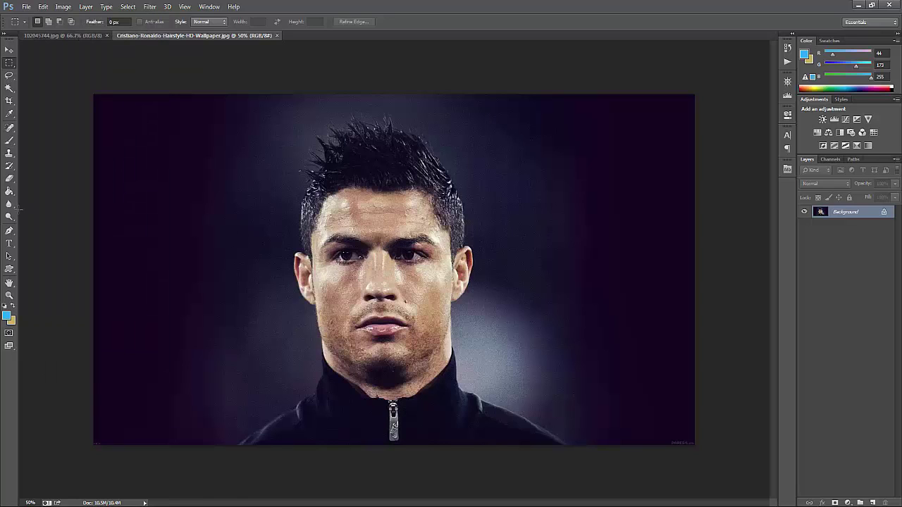
left_click(9, 230)
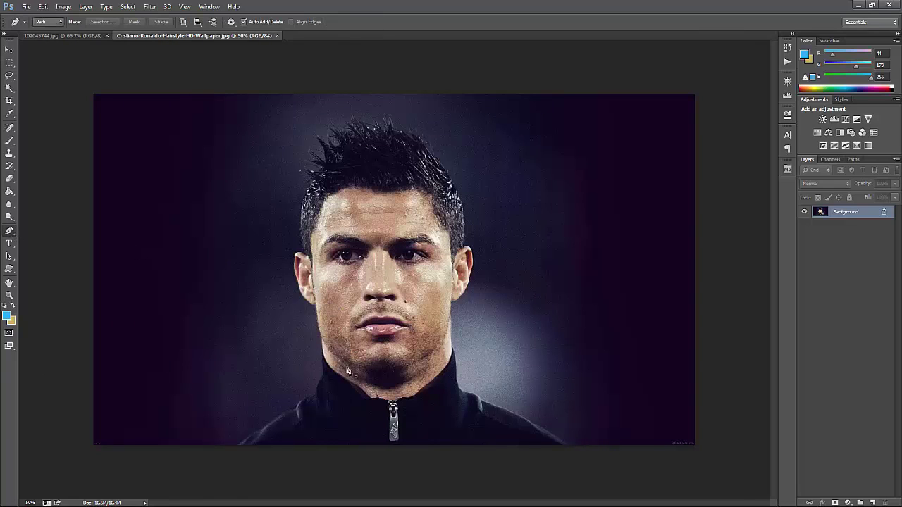
Trace a closed pen path around Ronaldo's face over the forehead, right ear, chin and jaw
left_click(315, 280)
left_click_drag(315, 278, 315, 241)
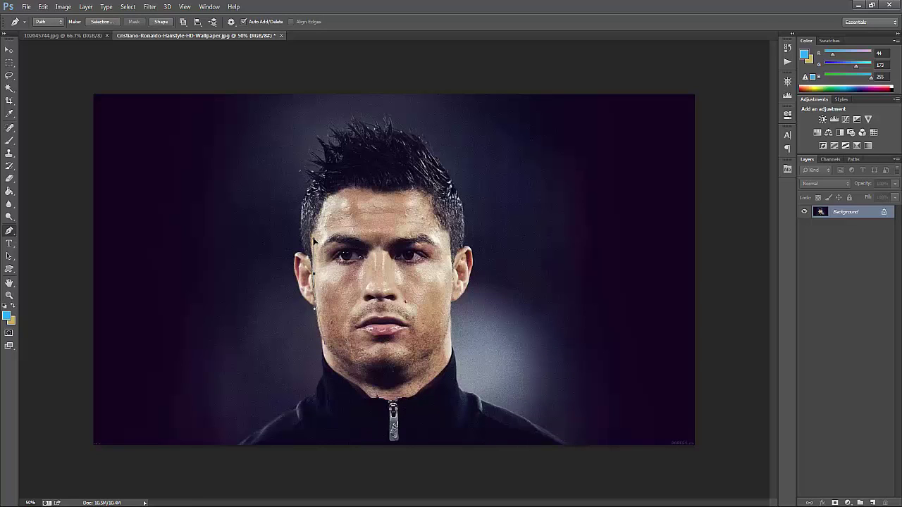
mouse_move(368, 213)
left_mouse_down()
mouse_move(420, 210)
mouse_move(410, 208)
left_mouse_up()
left_click(450, 265)
left_click_drag(450, 266, 455, 319)
left_click_drag(389, 372, 331, 371)
left_click(453, 319, "ctrl")
left_click_drag(331, 367, 321, 335)
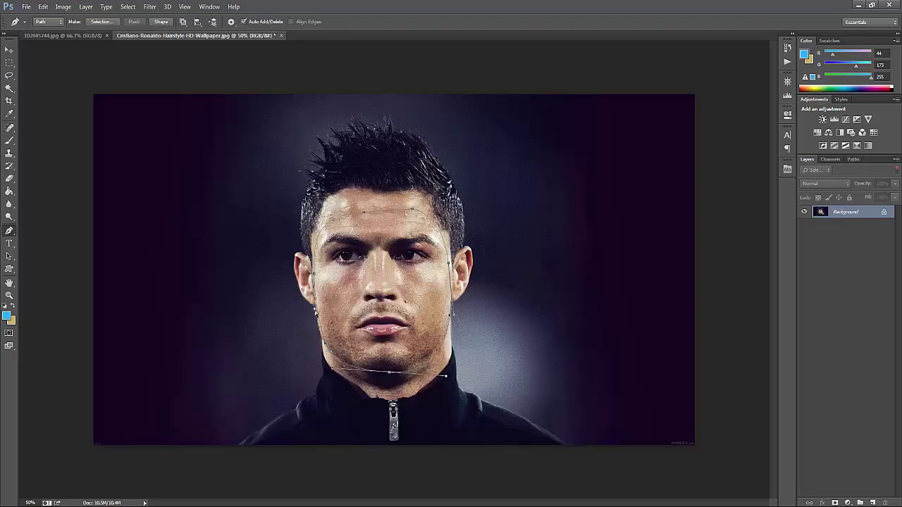
left_click(314, 314)
Refine the chin and jawline curves, make the path a selection, and switch to 102045744.jpg
left_click_drag(386, 373, 385, 378)
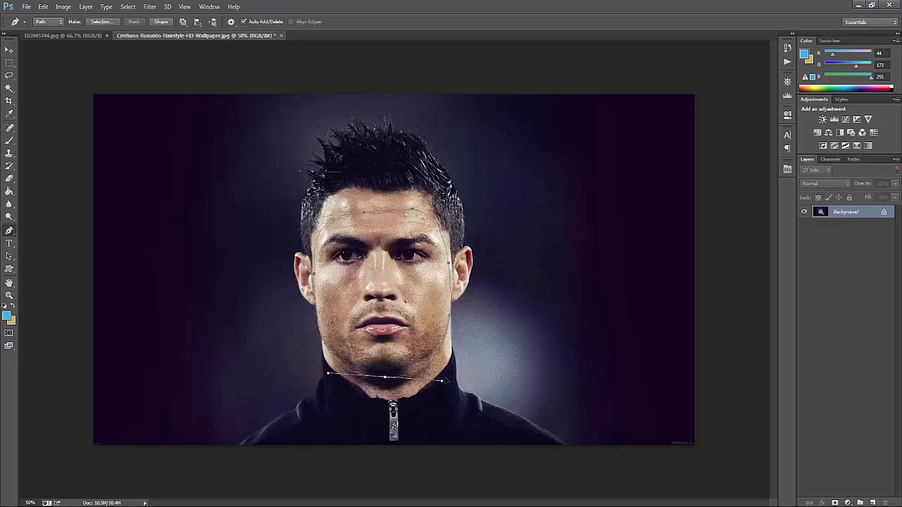
left_click_drag(443, 381, 440, 378)
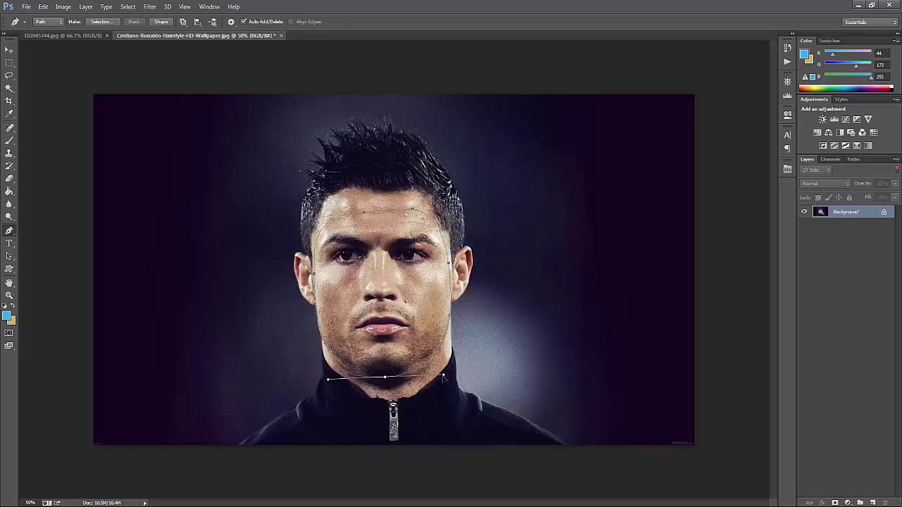
right_click(407, 236)
left_click(458, 285)
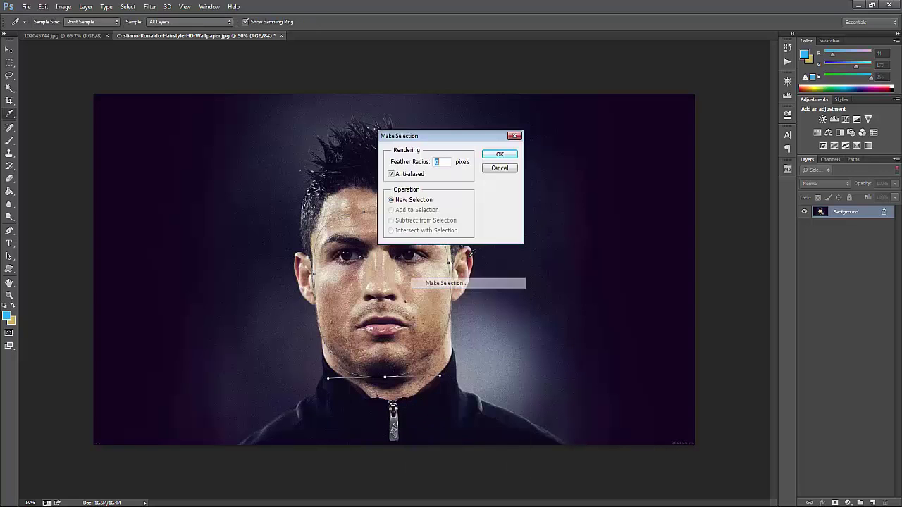
left_click(499, 155)
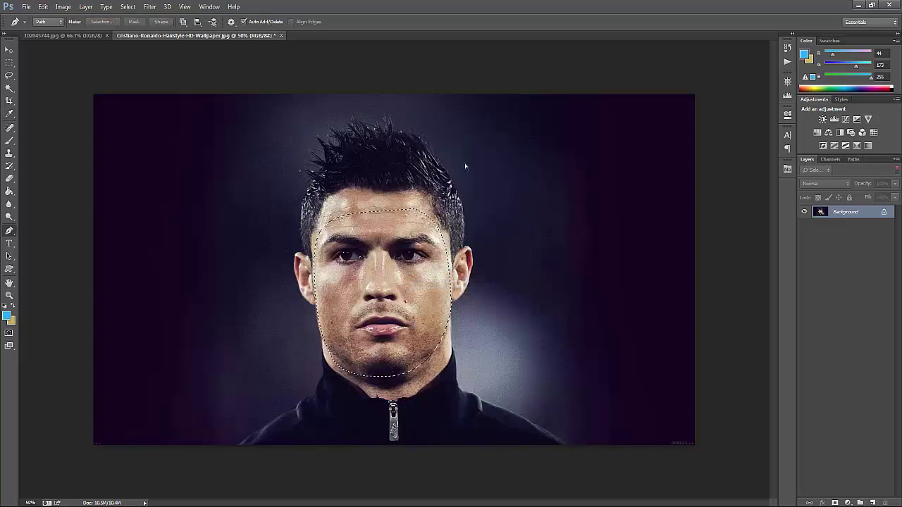
left_click(81, 36)
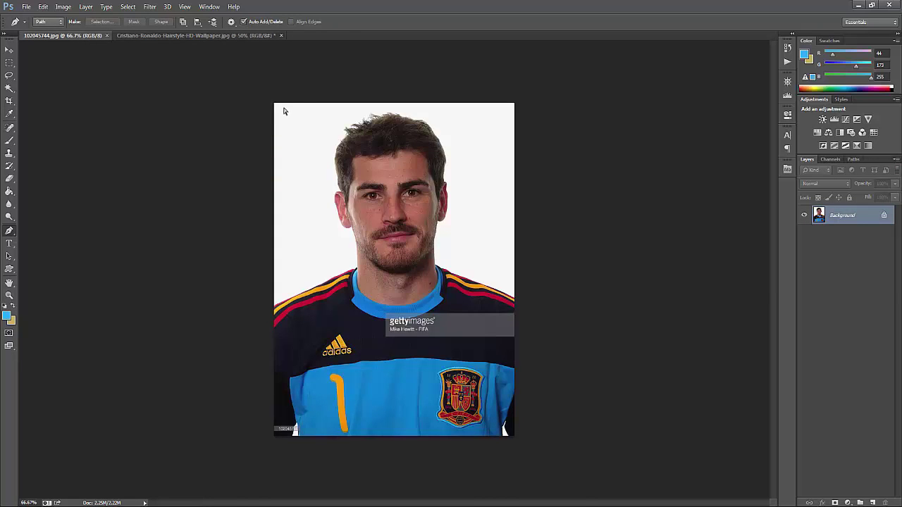
Paste Ronaldo's face as Layer 1 and scale it down over the goalkeeper's face
key("ctrl+v")
key("ctrl+t")
mouse_move(256, 132)
left_mouse_down()
mouse_move(304, 173)
mouse_move(379, 281)
mouse_move(350, 167)
mouse_move(363, 158)
mouse_move(362, 191)
mouse_move(358, 157)
left_mouse_up()
mouse_move(437, 281)
left_mouse_down()
mouse_move(468, 298)
mouse_move(462, 307)
left_mouse_up()
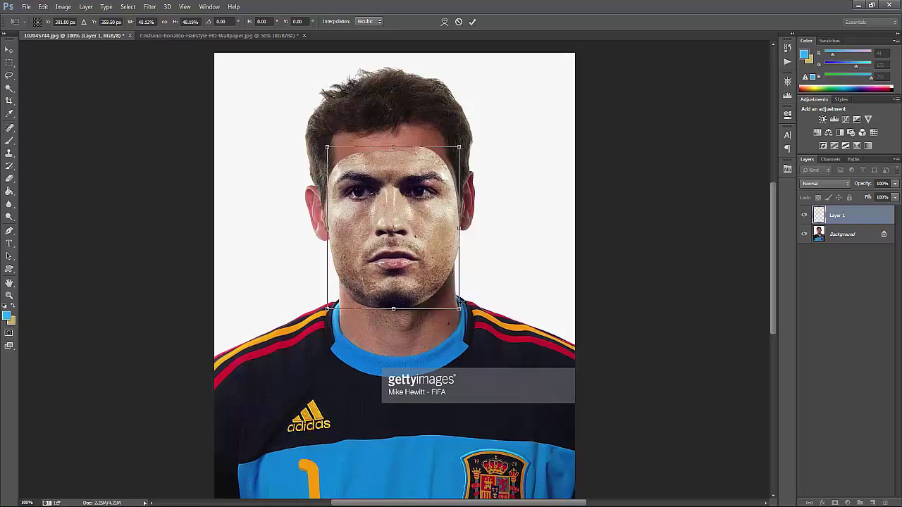
left_click_drag(415, 245, 415, 248)
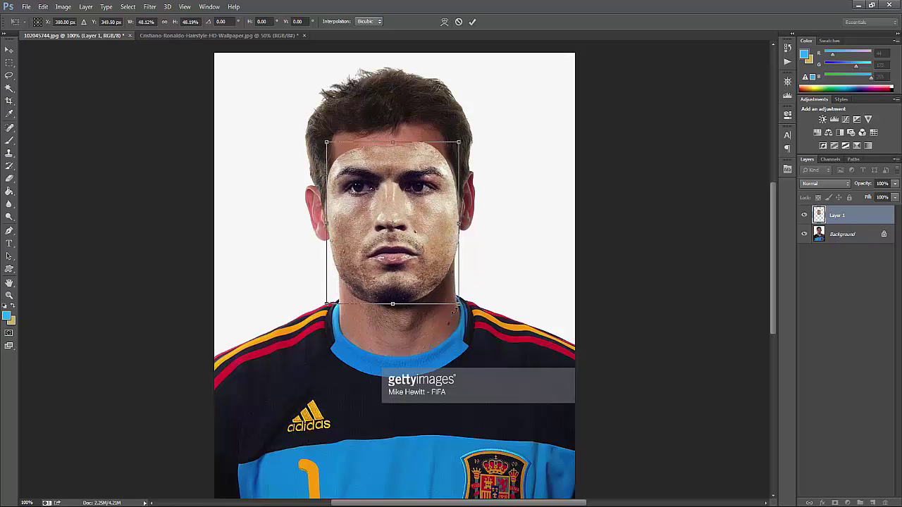
left_click_drag(459, 303, 456, 301)
left_click_drag(406, 258, 408, 259)
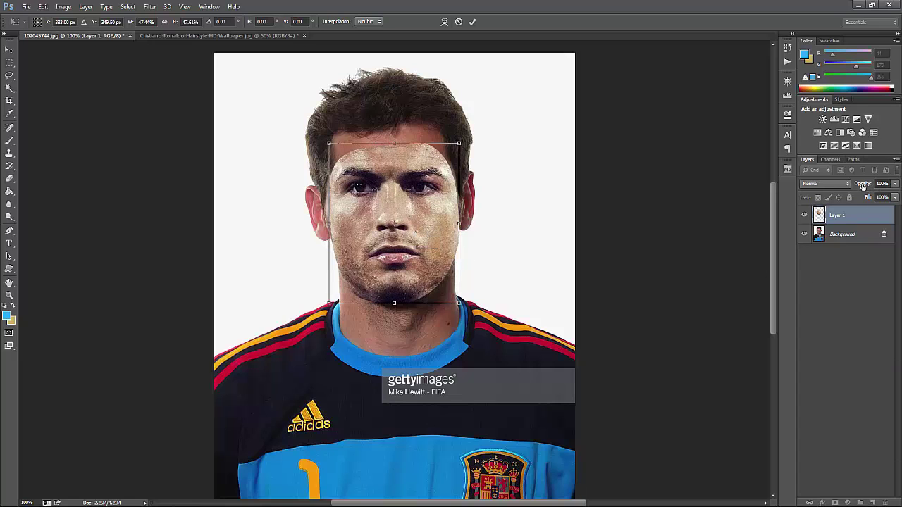
Lower Layer 1 opacity to 42%, skew the face edges to match the forehead and jaw, then commit
left_click_drag(862, 184, 764, 185)
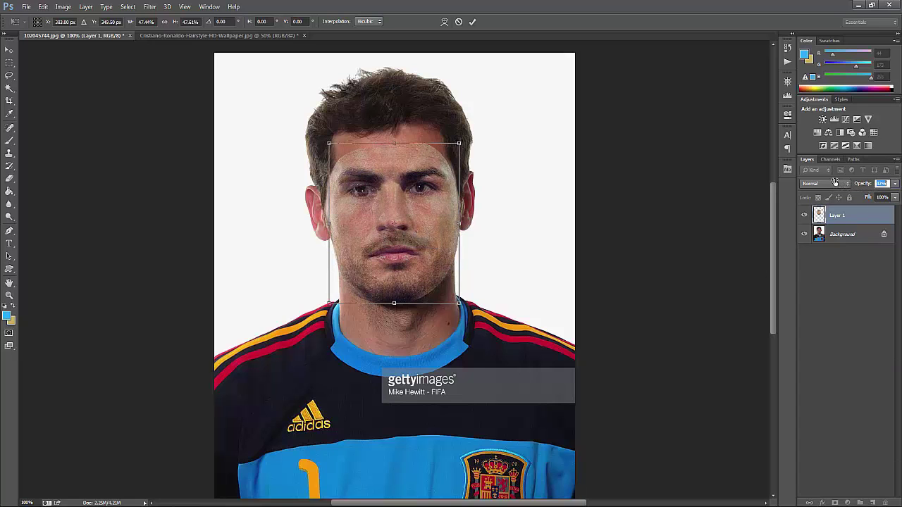
key("ctrl+plus")
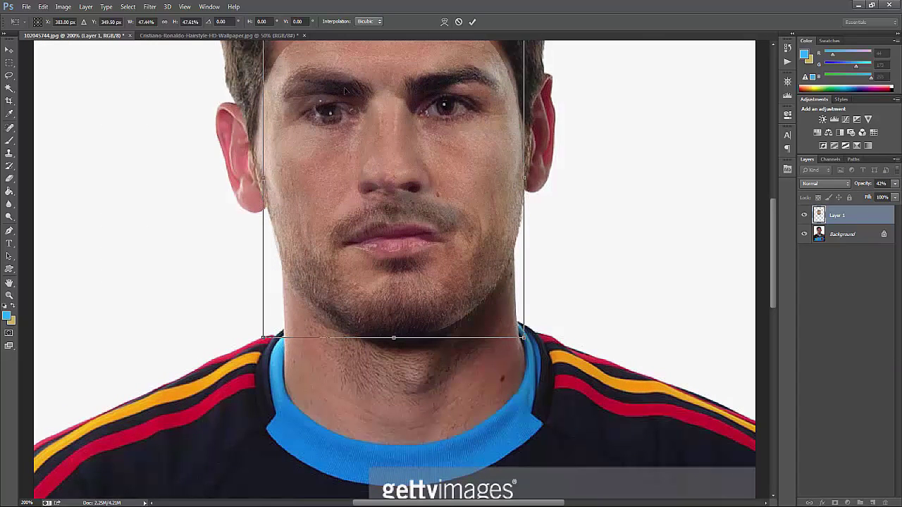
scroll(345, 90, "up", 1)
scroll(323, 110, "up", 3)
scroll(323, 112, "up", 2)
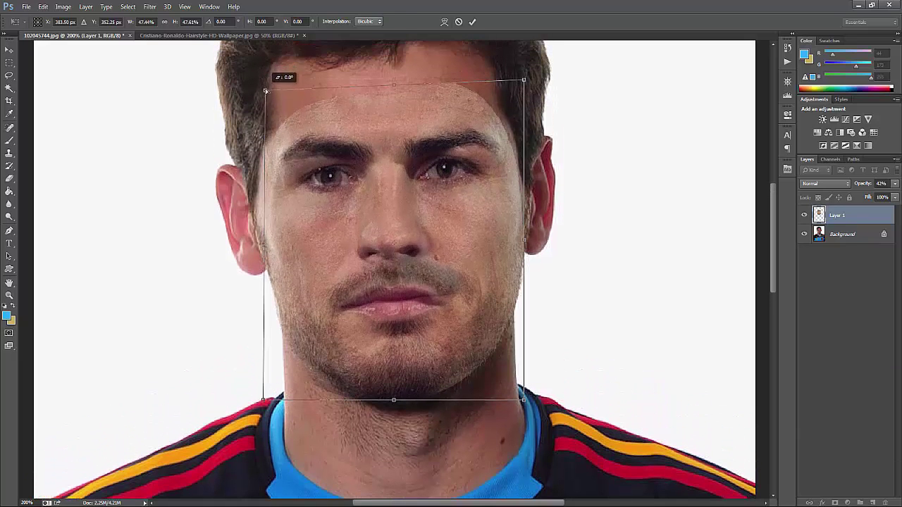
left_click_drag(264, 82, 266, 90)
left_click_drag(268, 248, 270, 253)
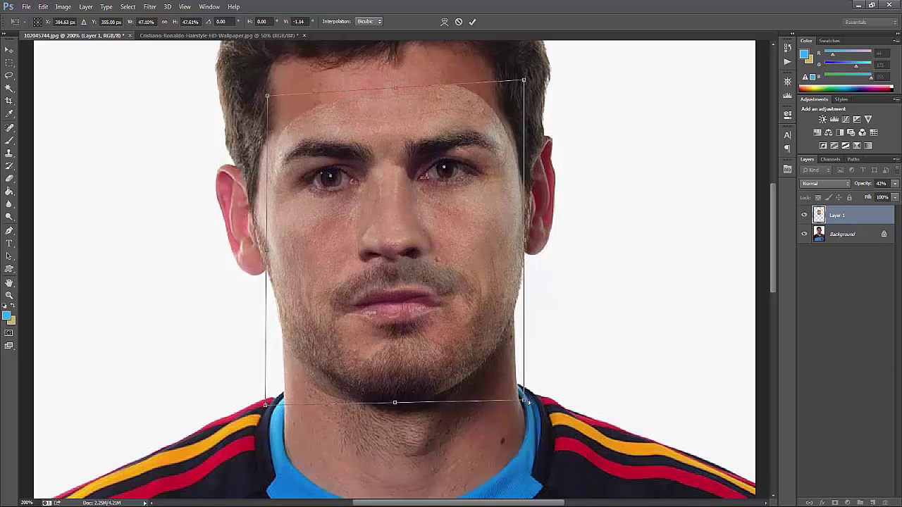
left_click_drag(524, 403, 520, 392)
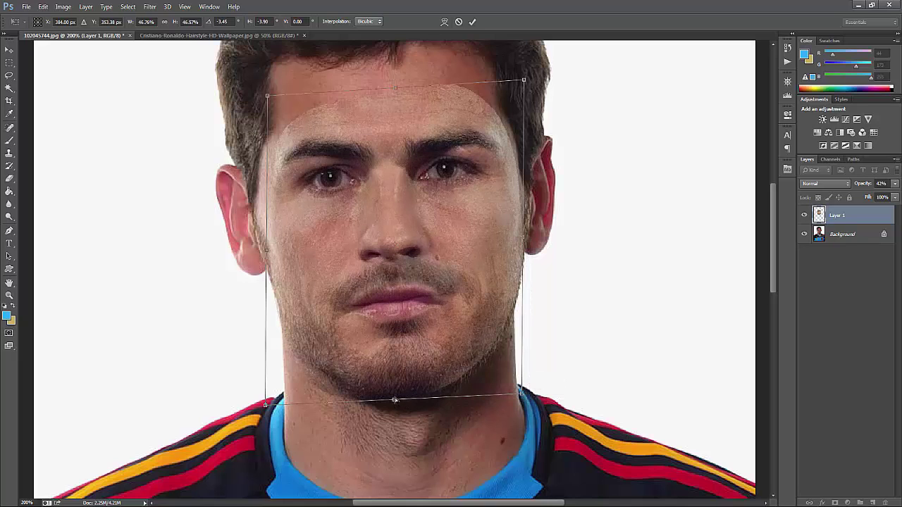
left_click_drag(395, 400, 396, 396)
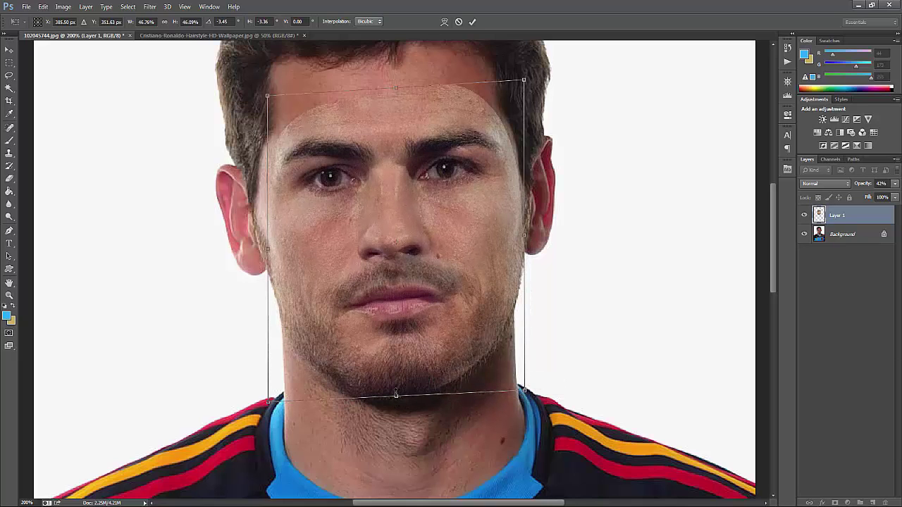
key("Return")
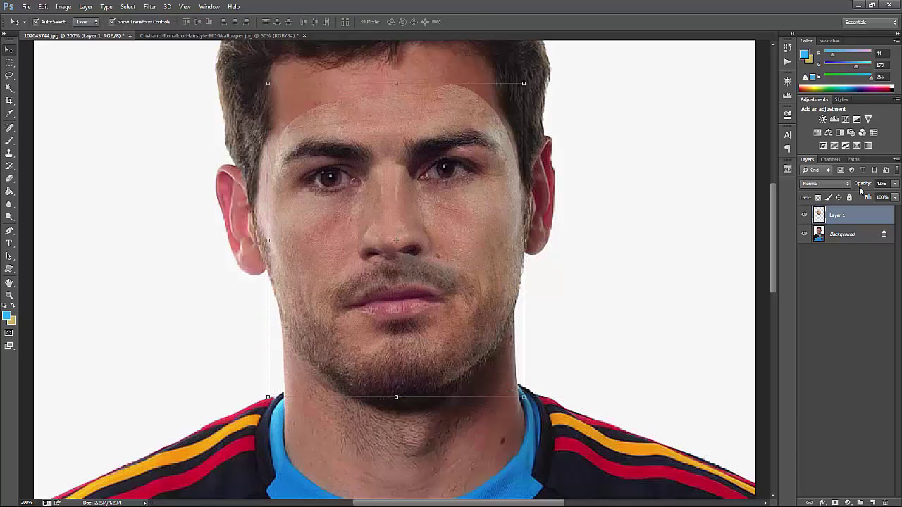
Restore Layer 1 to 100% opacity, Auto-Blend both layers as Stack Images with Seamless Tones, then hide Layer 1 to compare
left_click_drag(860, 188, 900, 187)
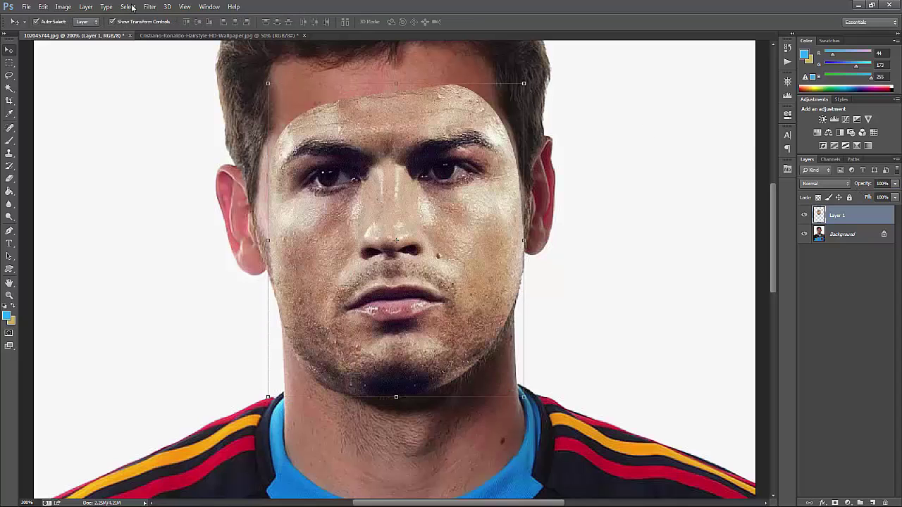
left_click(43, 6)
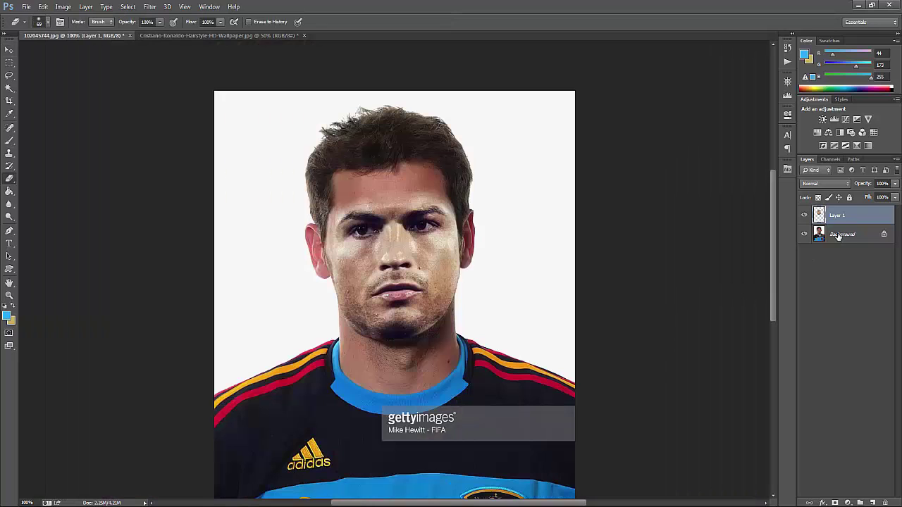
left_click(838, 235, "shift")
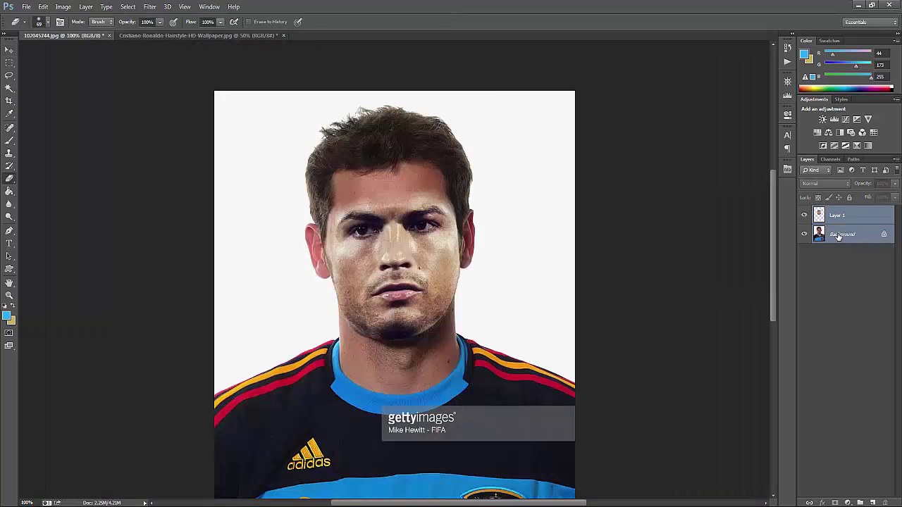
left_click(43, 7)
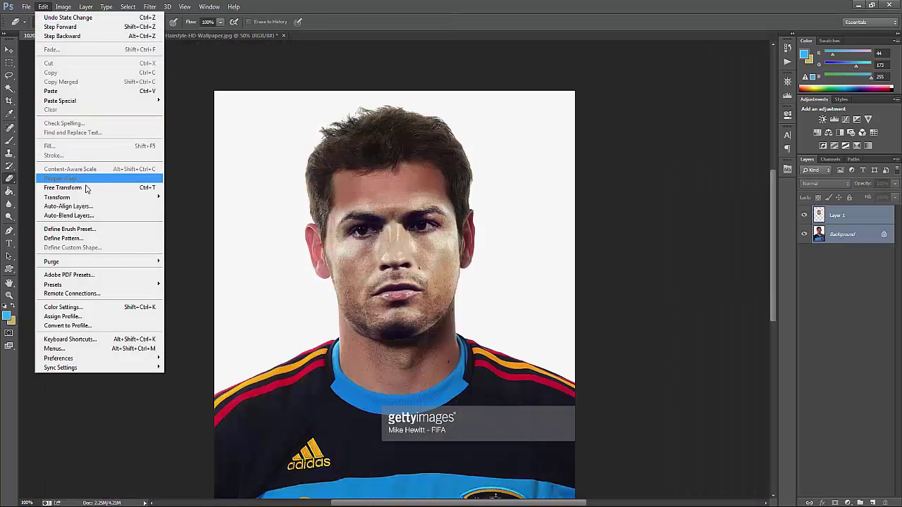
left_click(68, 215)
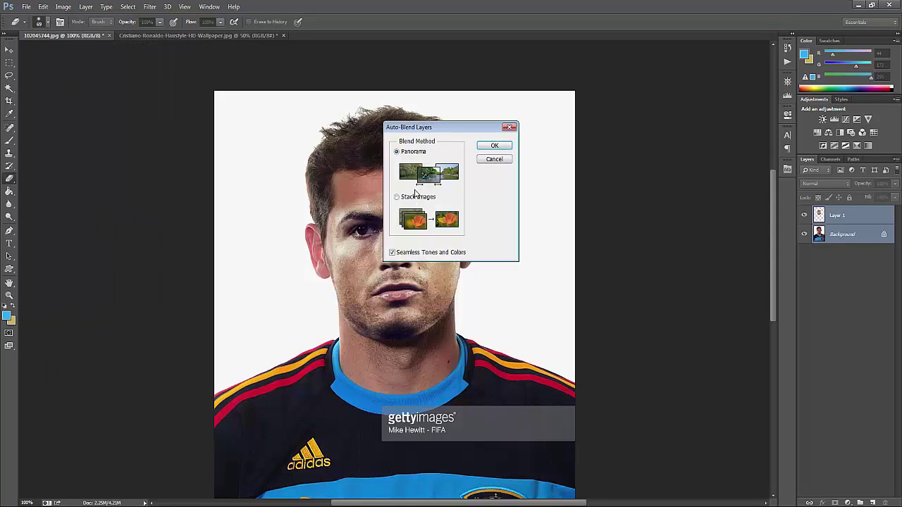
left_click(502, 145)
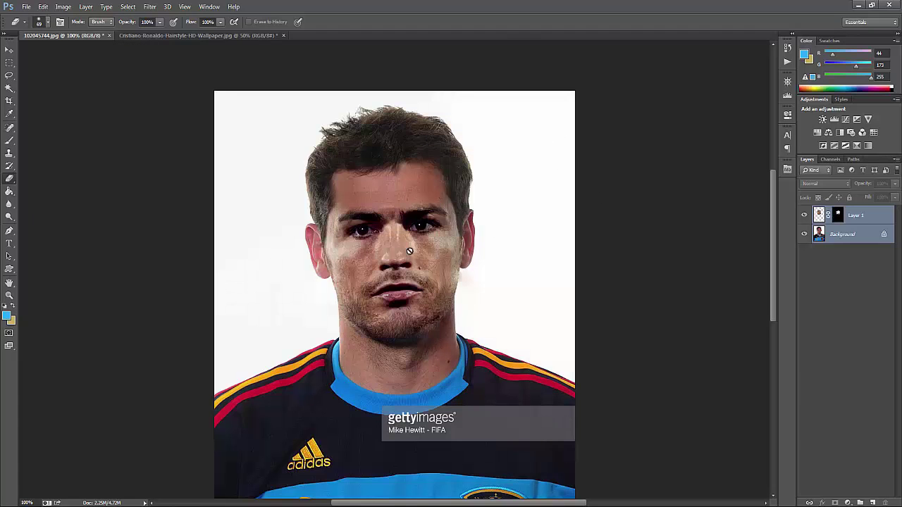
left_click(856, 223)
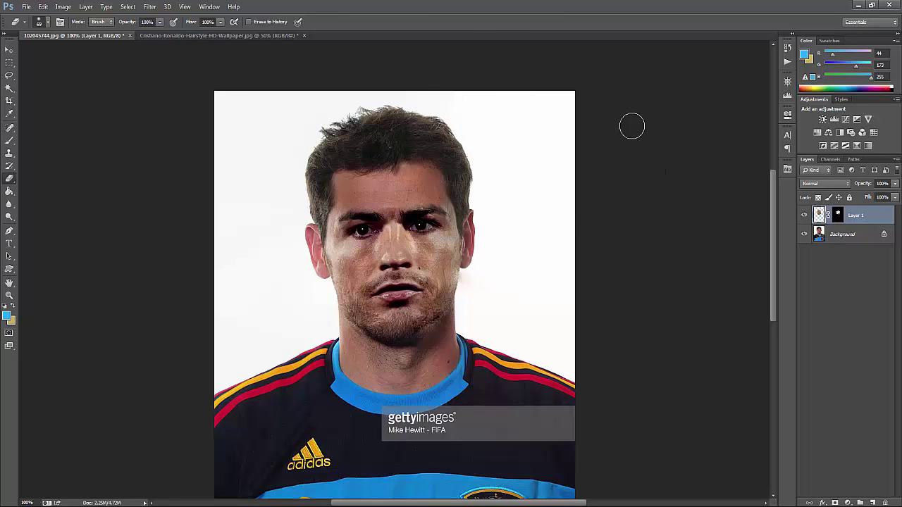
left_click(805, 216)
Show Layer 1 again, then close the Casillas portrait and Ronaldo wallpaper without saving
left_click(806, 216)
left_click(130, 36)
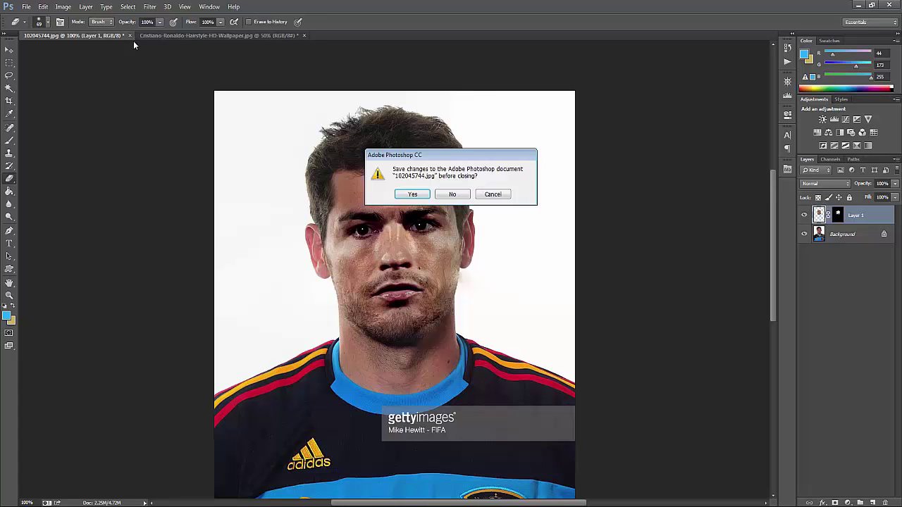
left_click(452, 194)
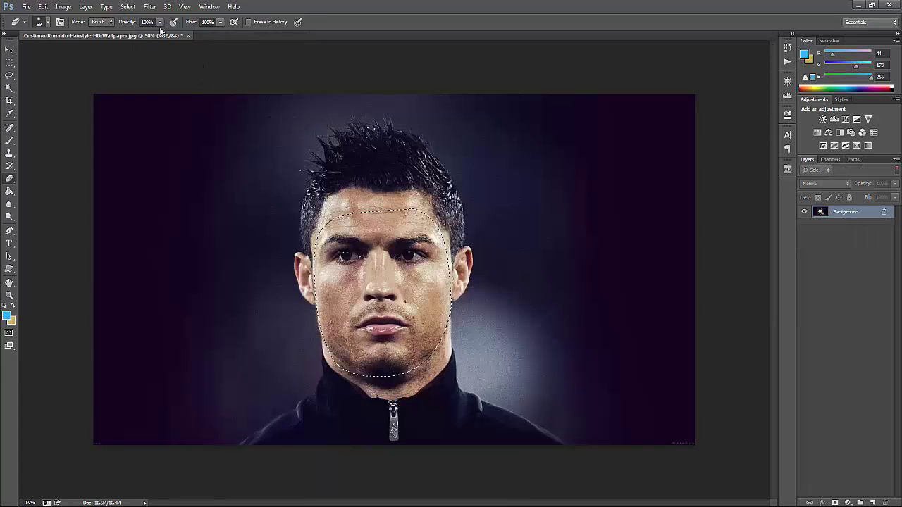
left_click(189, 36)
left_click(452, 193)
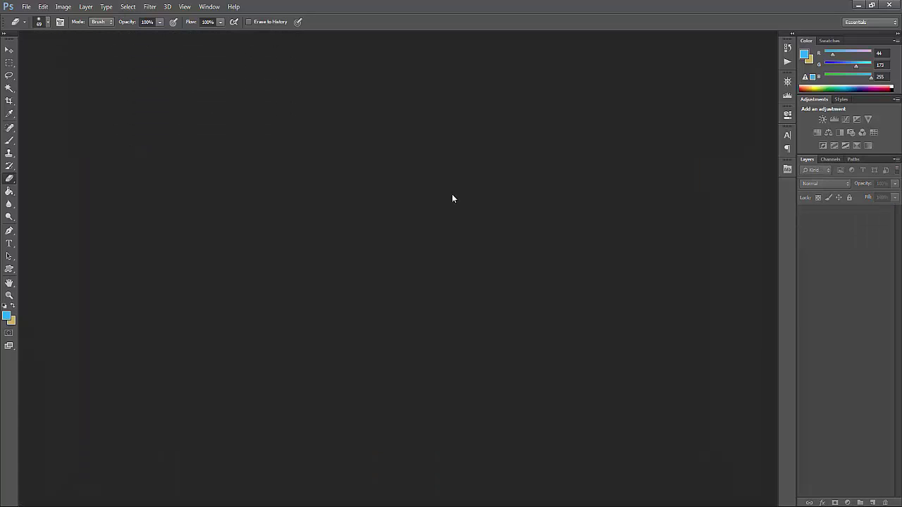
left_click(43, 6)
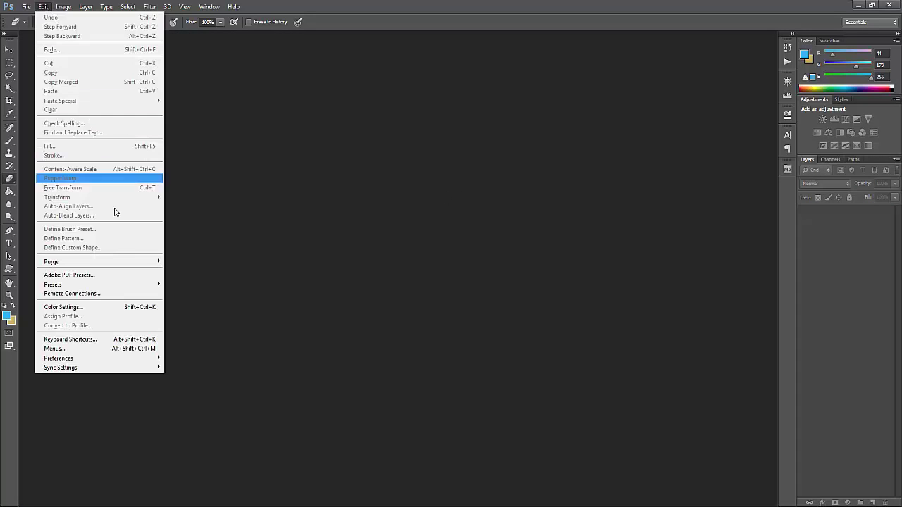
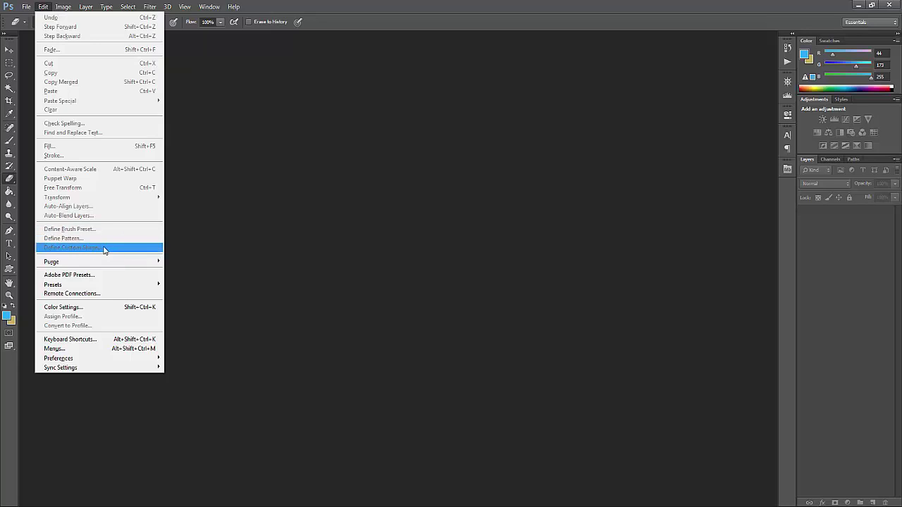
Select the Brush tool (B) and start a new document with Ctrl+N
left_click(9, 270)
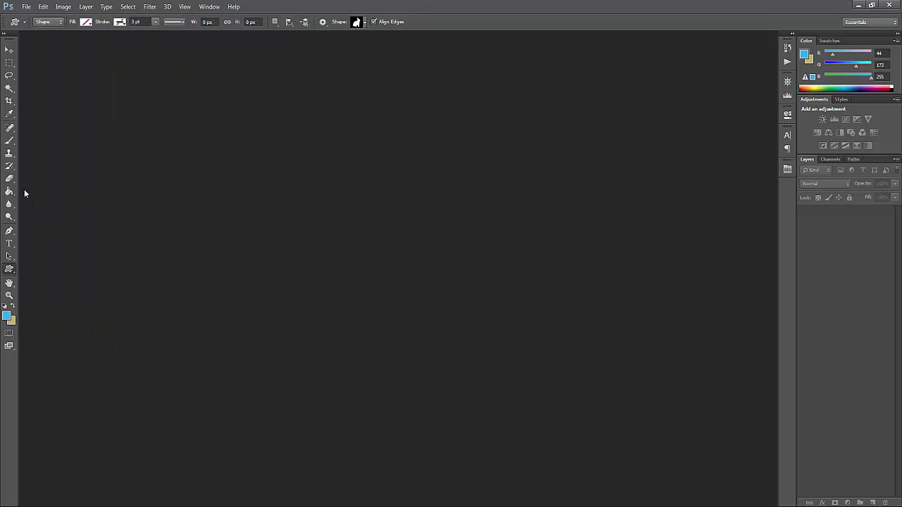
left_click(43, 7)
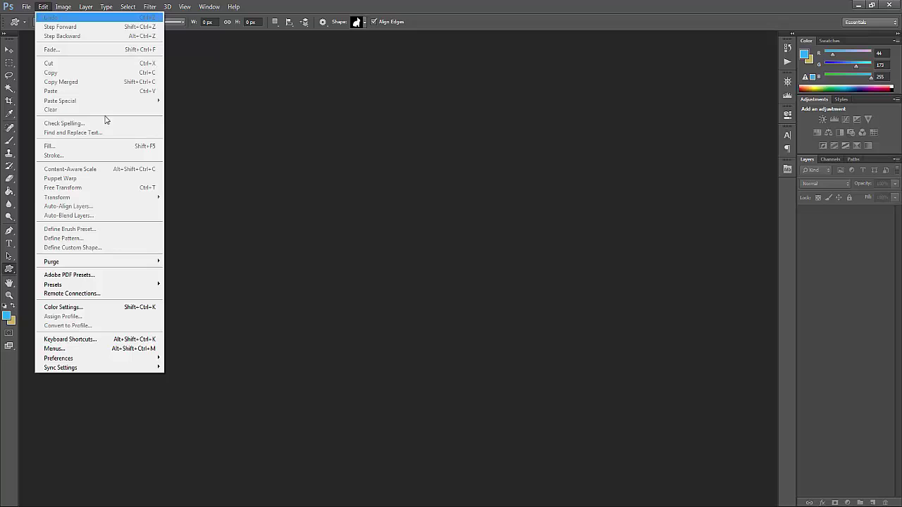
mouse_move(99, 261)
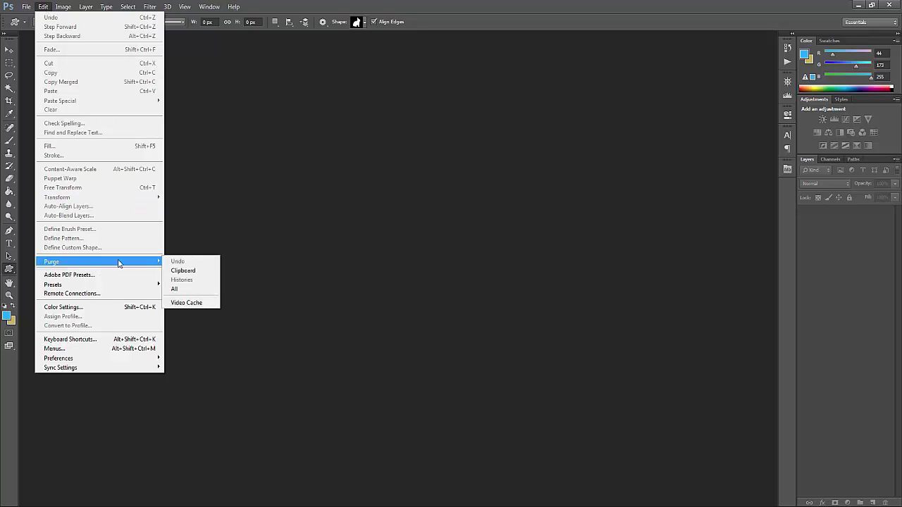
left_click(386, 10)
key("b")
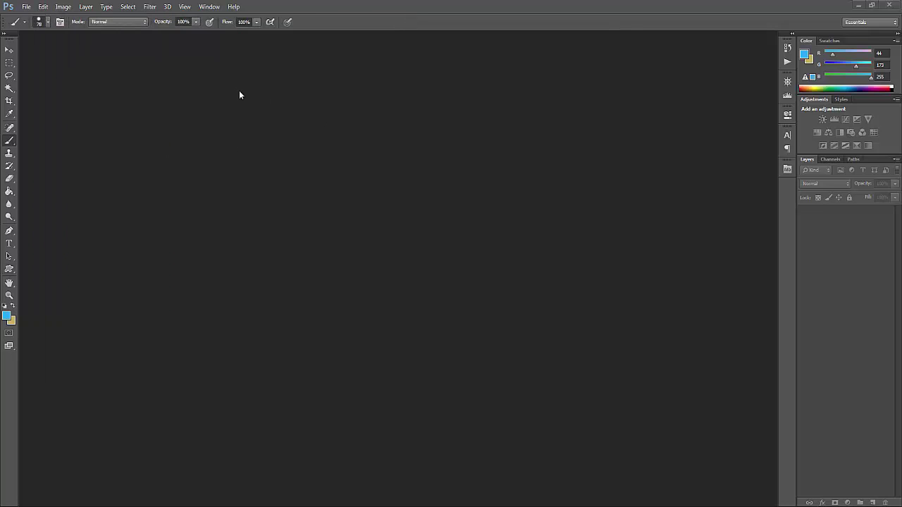
left_click(28, 9)
key("Escape")
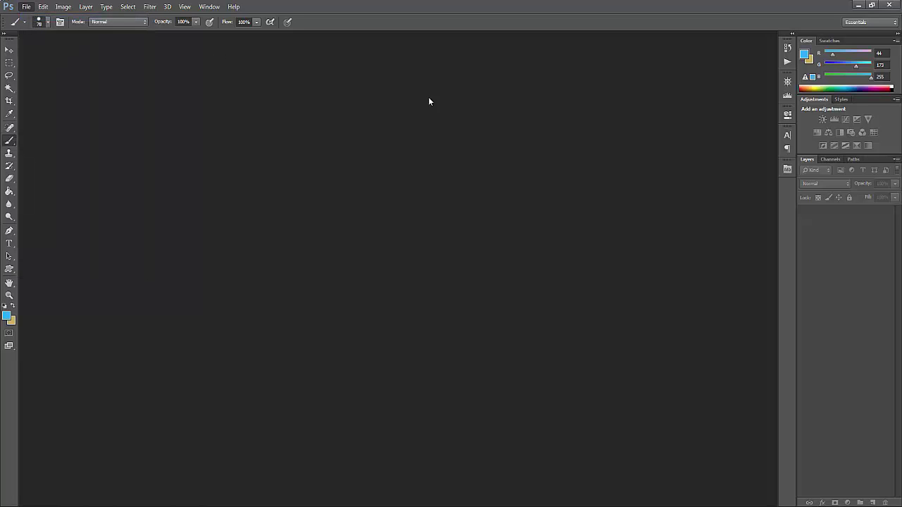
key("ctrl+n")
Create the blank document, show the History panel, and paint a curved blue stroke
left_click(543, 125)
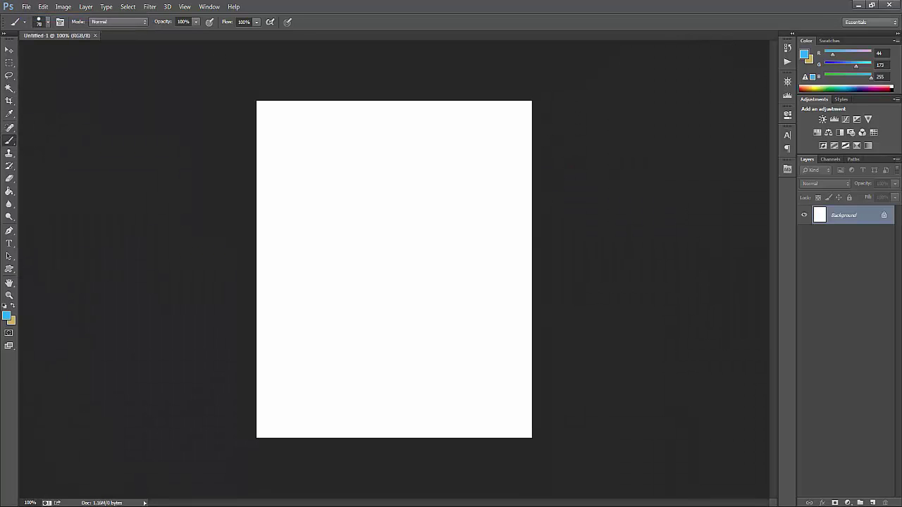
left_click(787, 47)
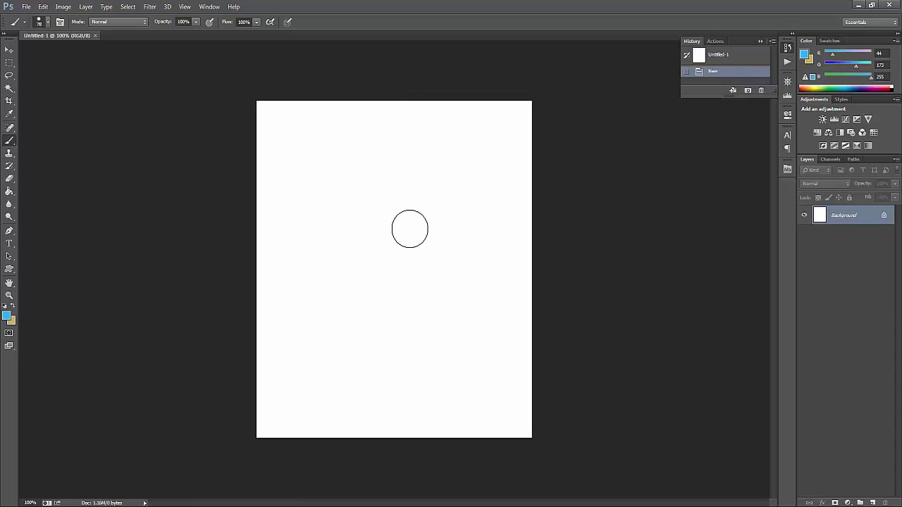
left_click_drag(409, 229, 384, 181)
Dab five round blue dots around the curved stroke
left_click(338, 220)
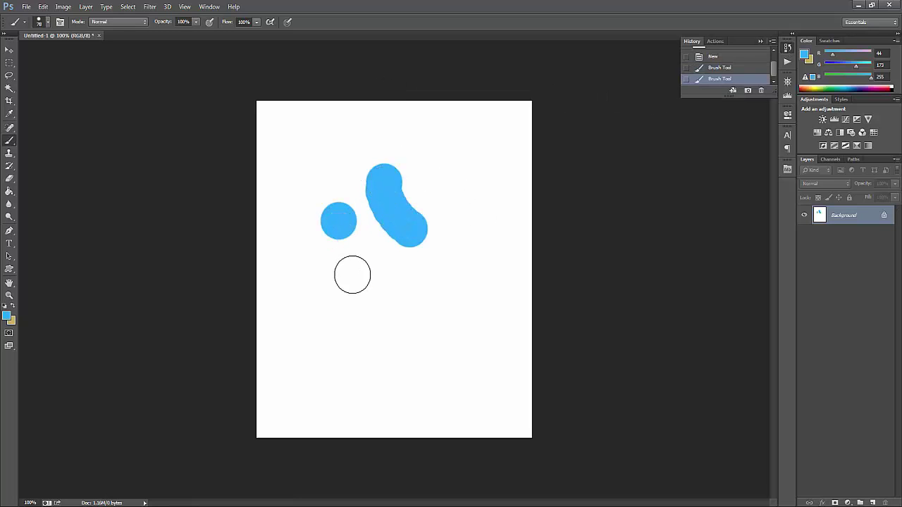
left_click(352, 274)
left_click(430, 262)
left_click(445, 179)
left_click(348, 140)
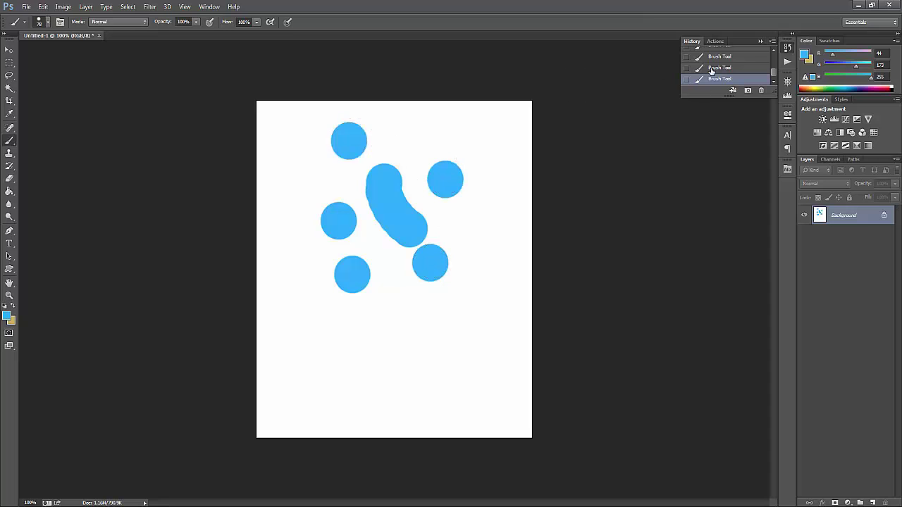
Purge the stored Undo data and confirm the purge
left_click(43, 7)
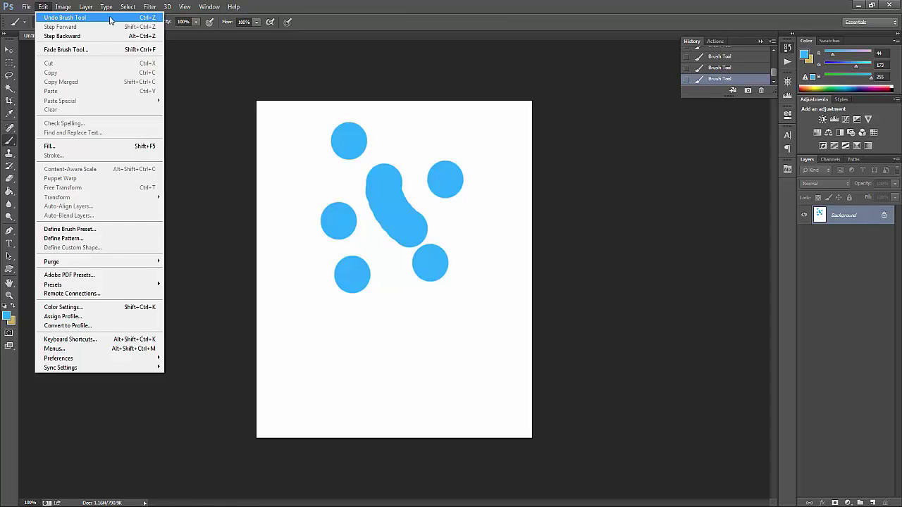
left_click(395, 28)
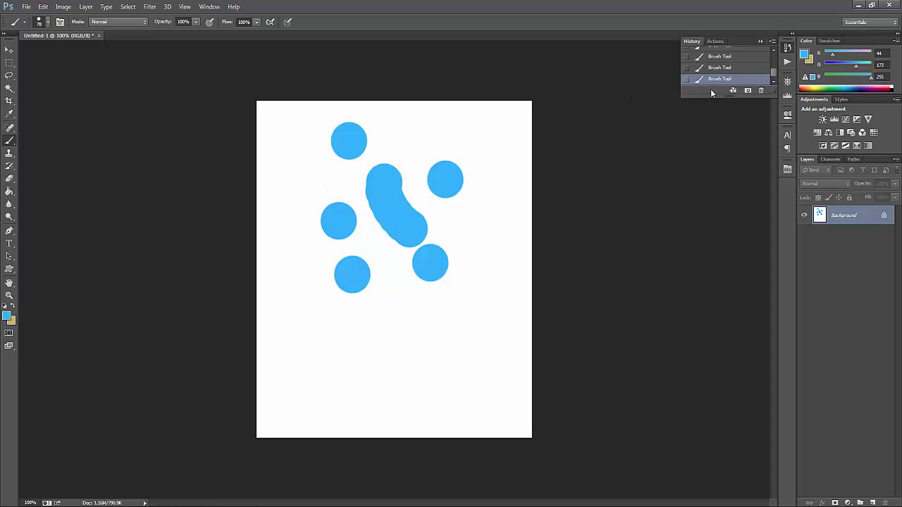
left_click(43, 6)
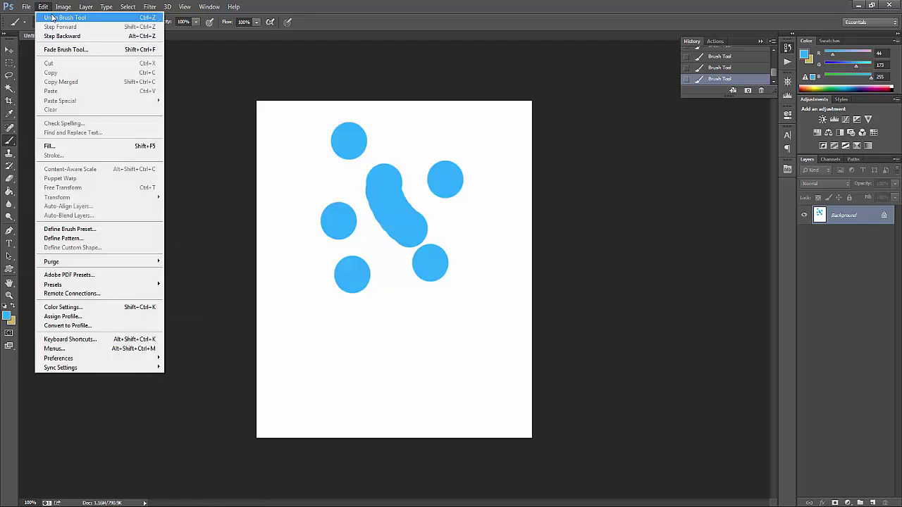
mouse_move(99, 262)
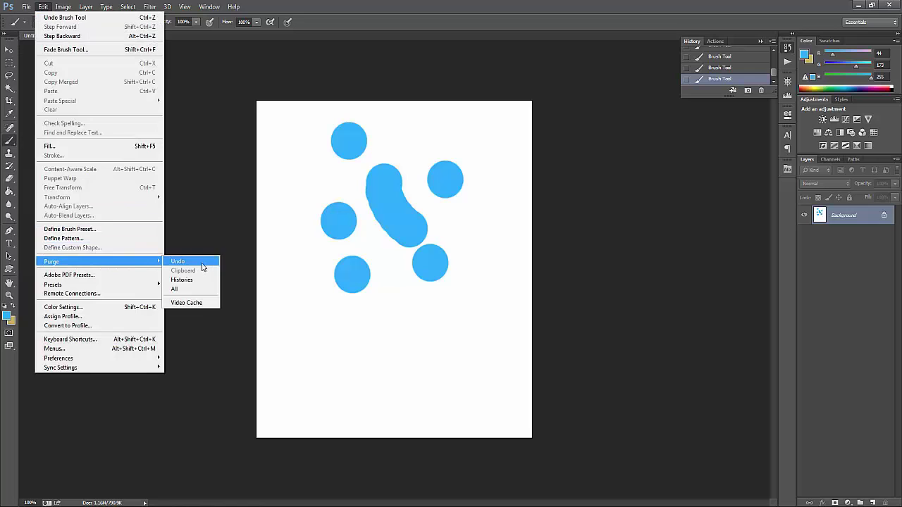
left_click(200, 263)
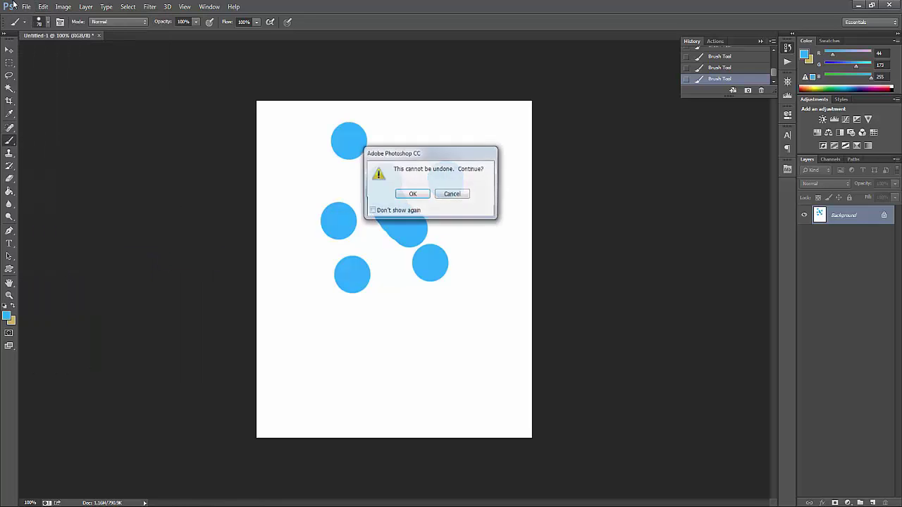
left_click(408, 193)
Purge the stored Histories and confirm the purge
left_click(43, 6)
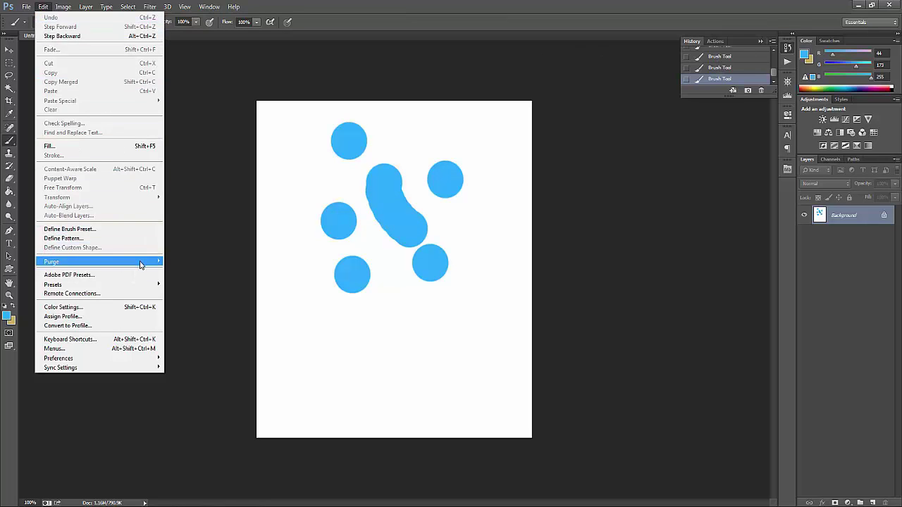
mouse_move(99, 261)
left_click(198, 282)
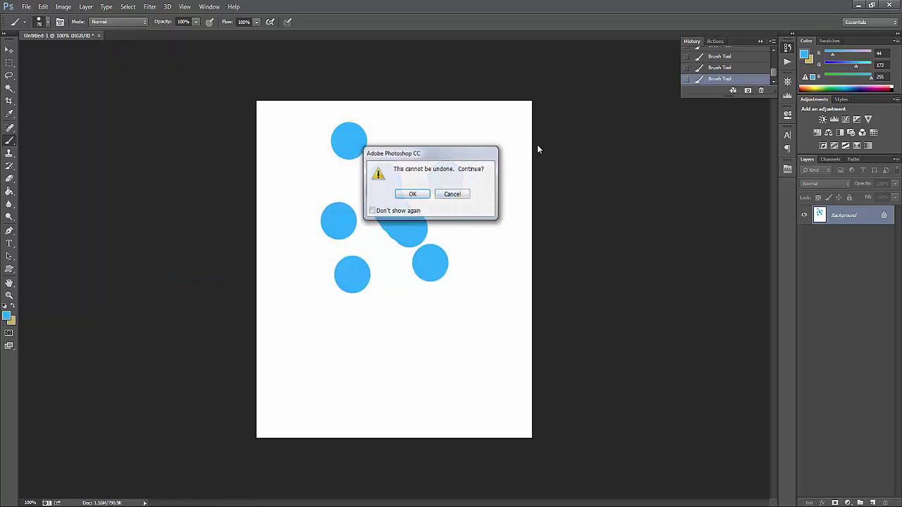
left_click(419, 194)
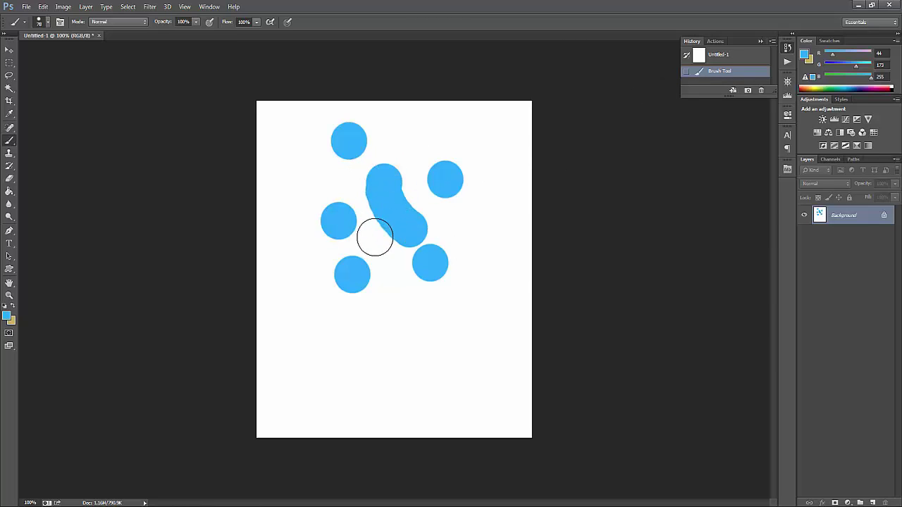
left_click(43, 6)
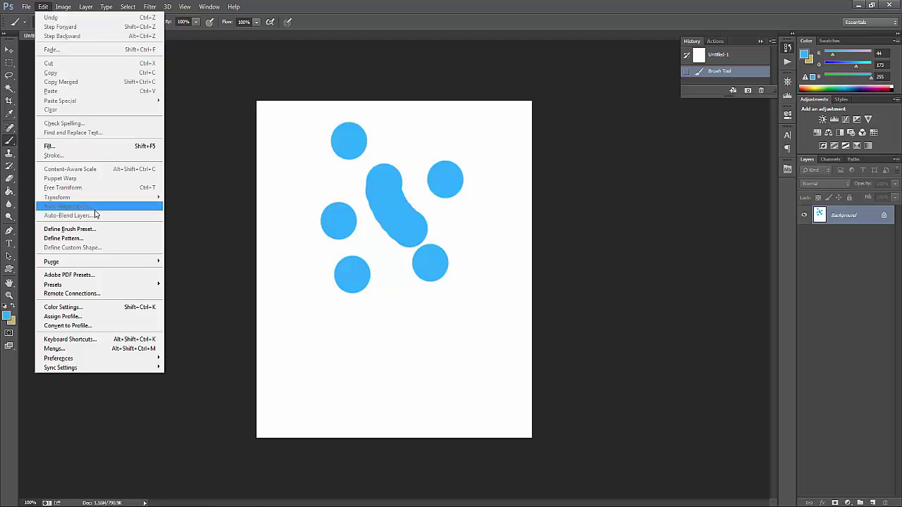
left_click(84, 281)
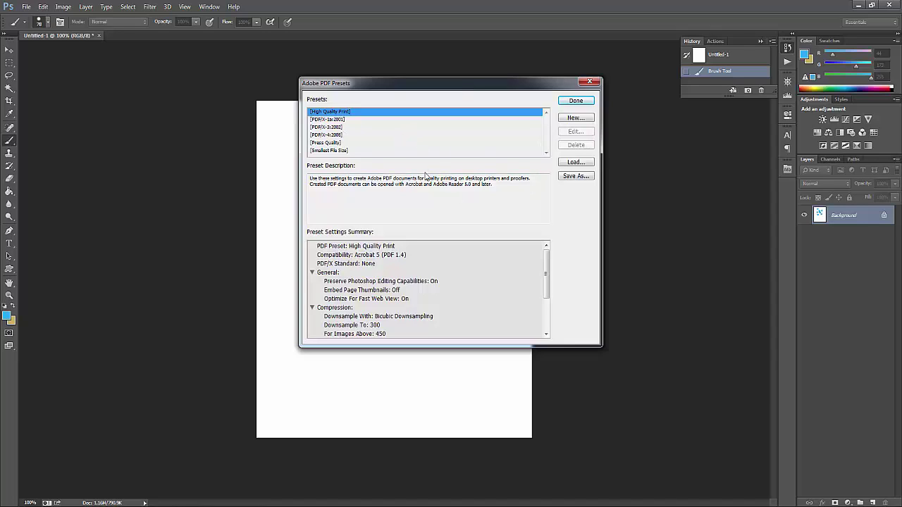
left_click(582, 179)
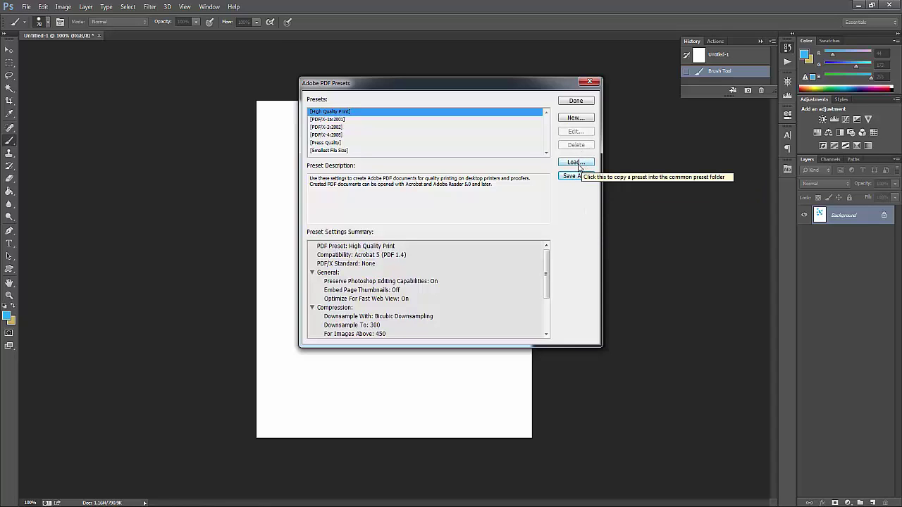
left_click(589, 82)
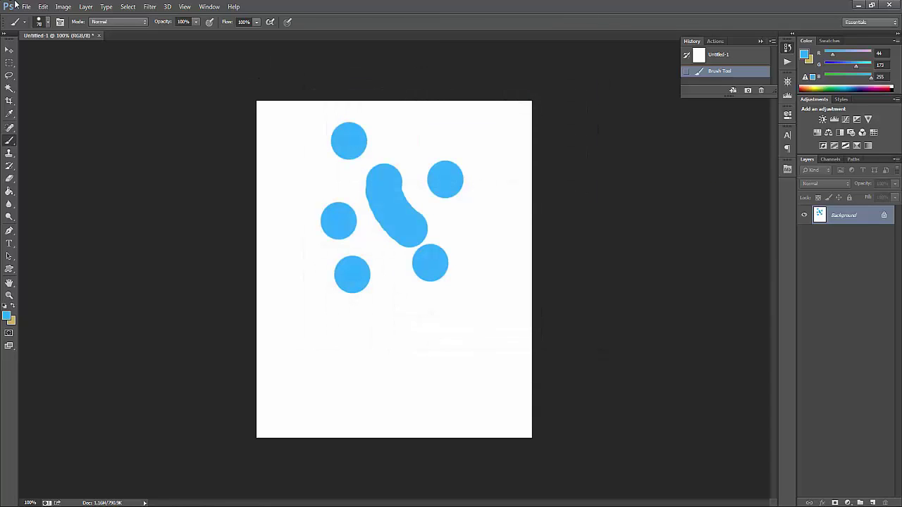
Open the Preset Manager on the Brushes type and start loading a preset set
left_click(43, 7)
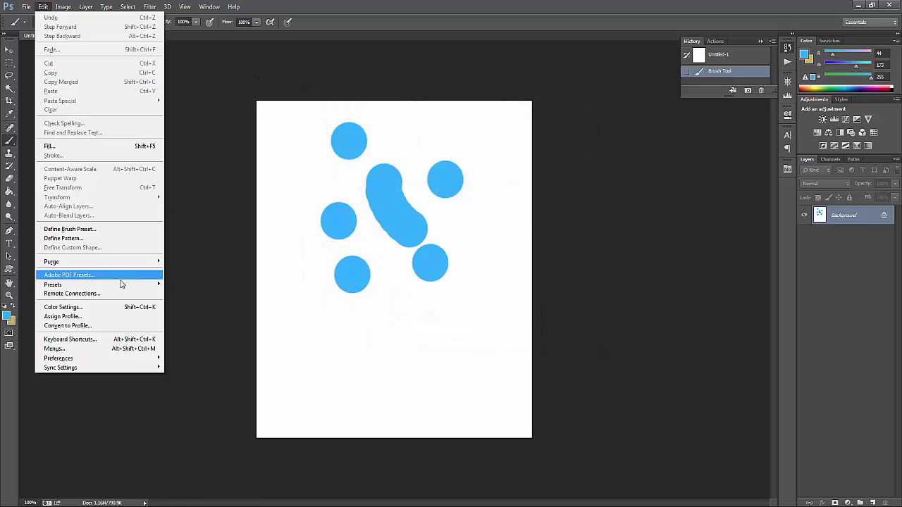
mouse_move(98, 284)
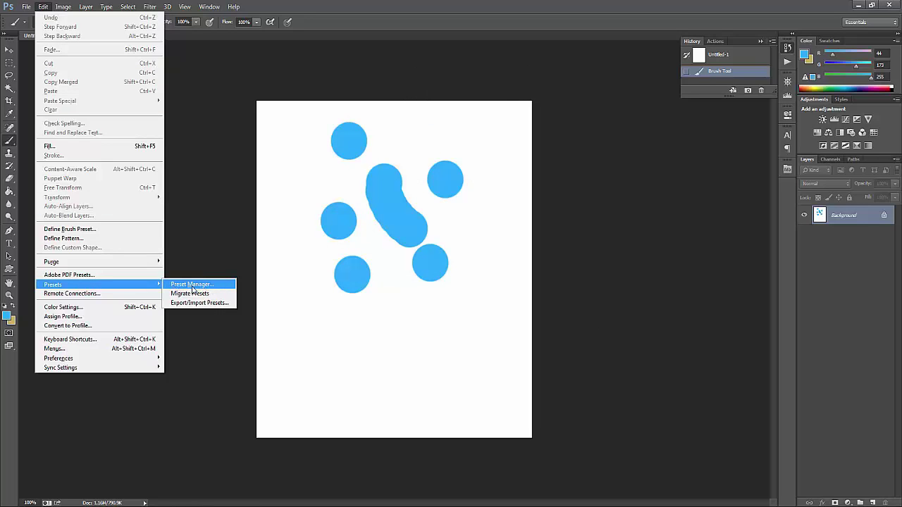
left_click(201, 287)
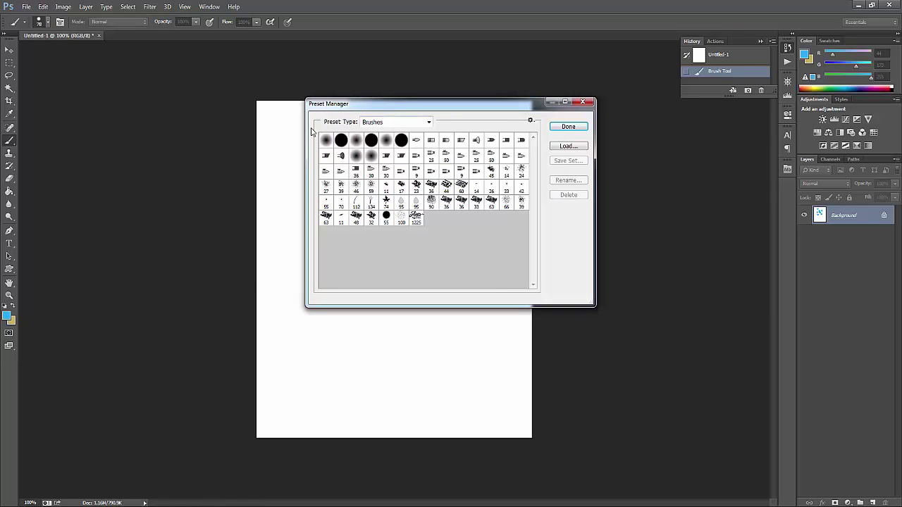
left_click(393, 124)
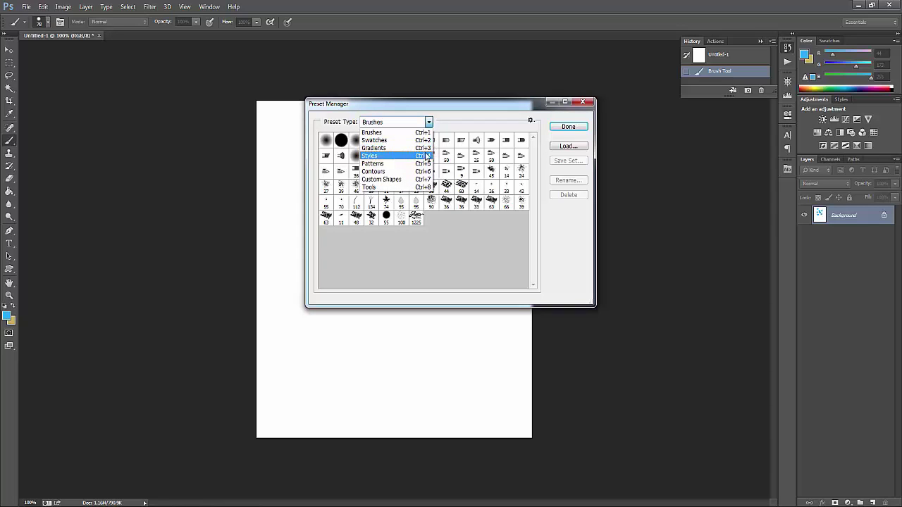
left_click(481, 121)
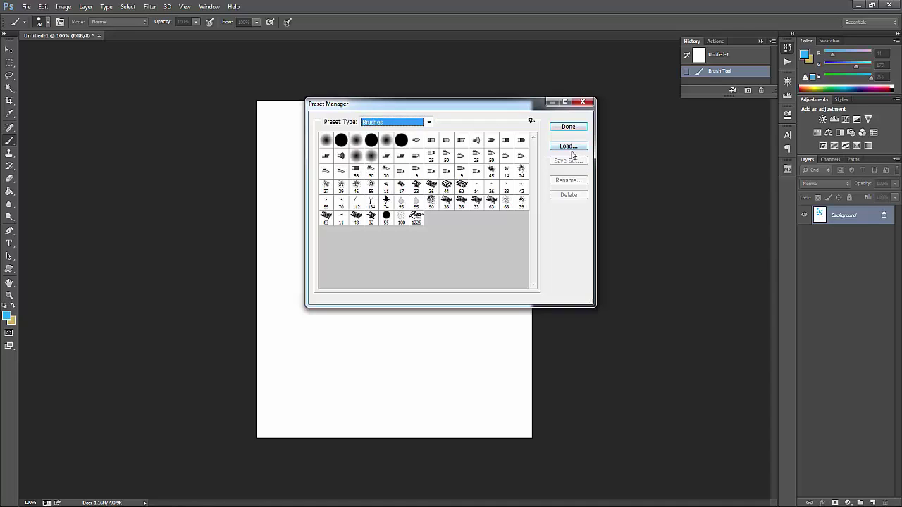
left_click(570, 146)
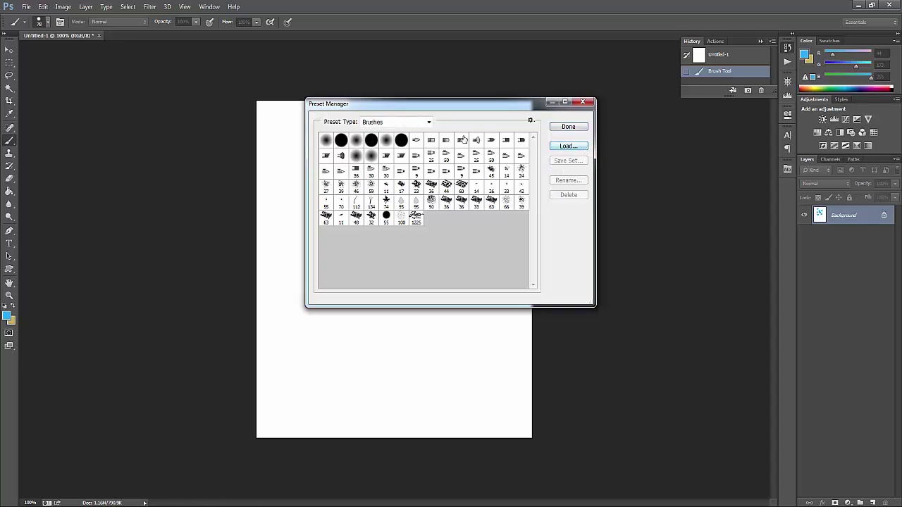
Select brush preset 1225, cancel the rename, and close the Preset Manager
left_click(415, 218)
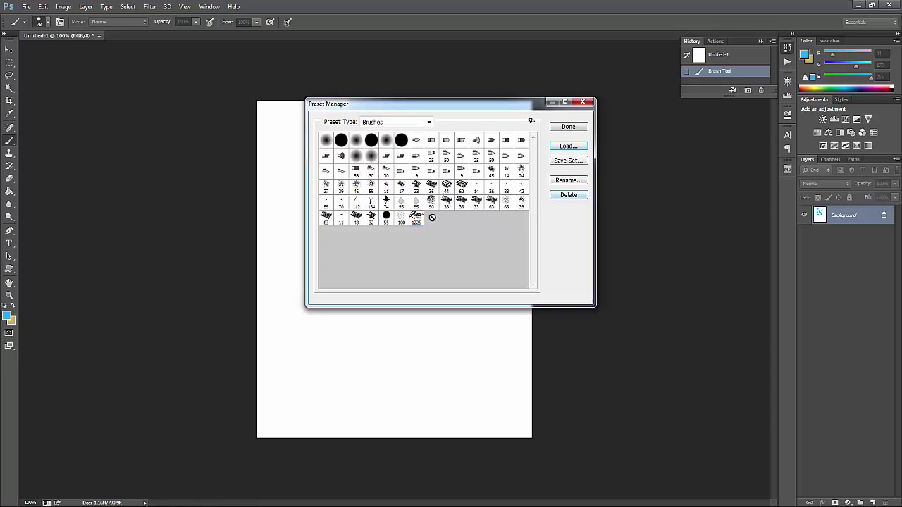
left_click(576, 181)
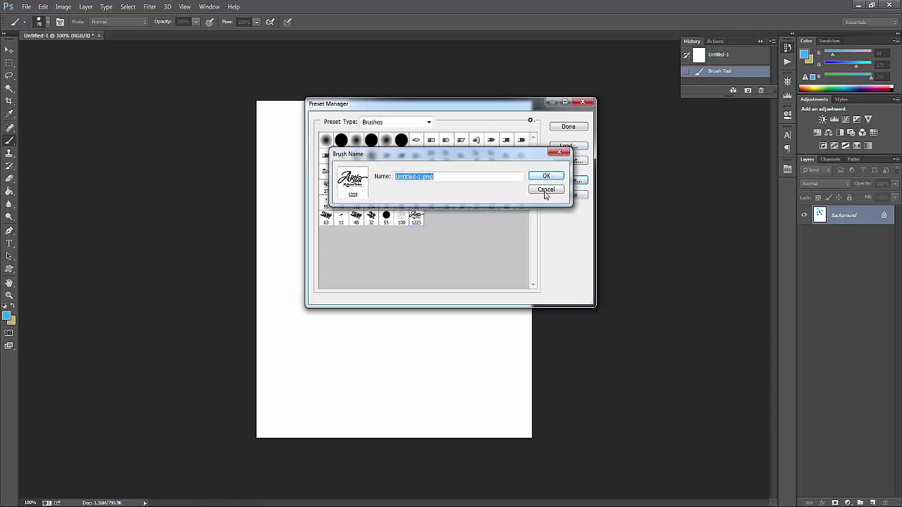
left_click(543, 176)
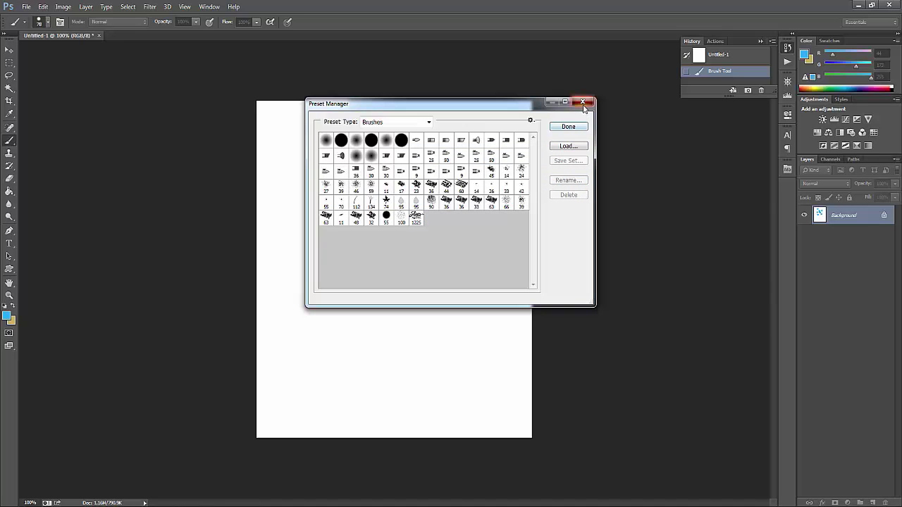
left_click(582, 102)
left_click(43, 7)
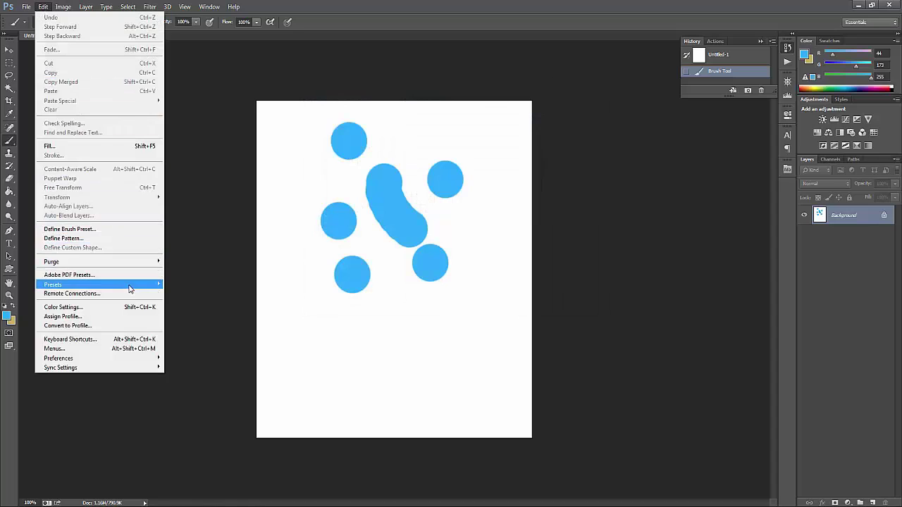
mouse_move(99, 284)
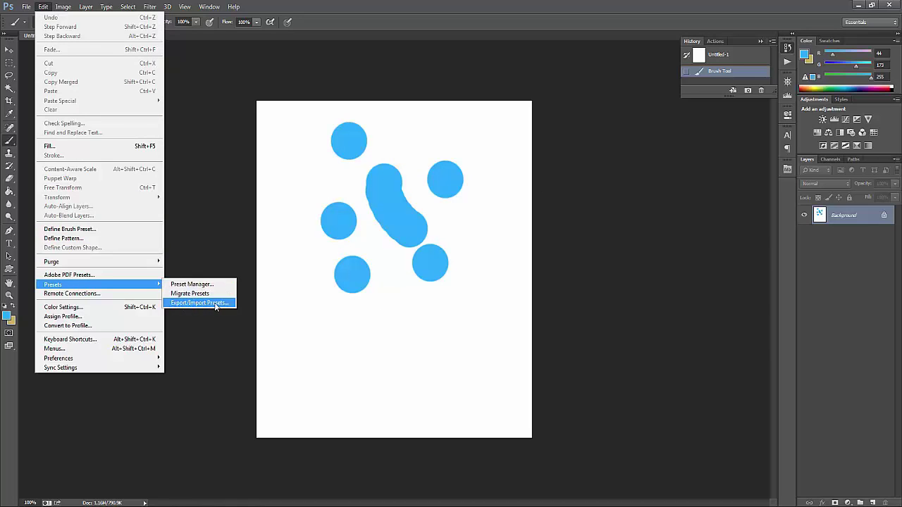
Open Export/Import Presets and queue Untitled Tool Presets.tpl for export
left_click(208, 303)
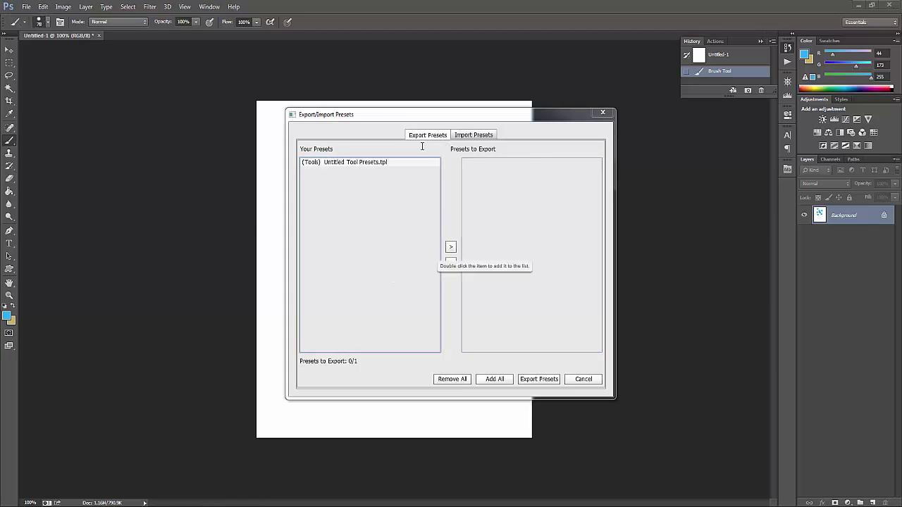
left_click(422, 140)
left_click(474, 136)
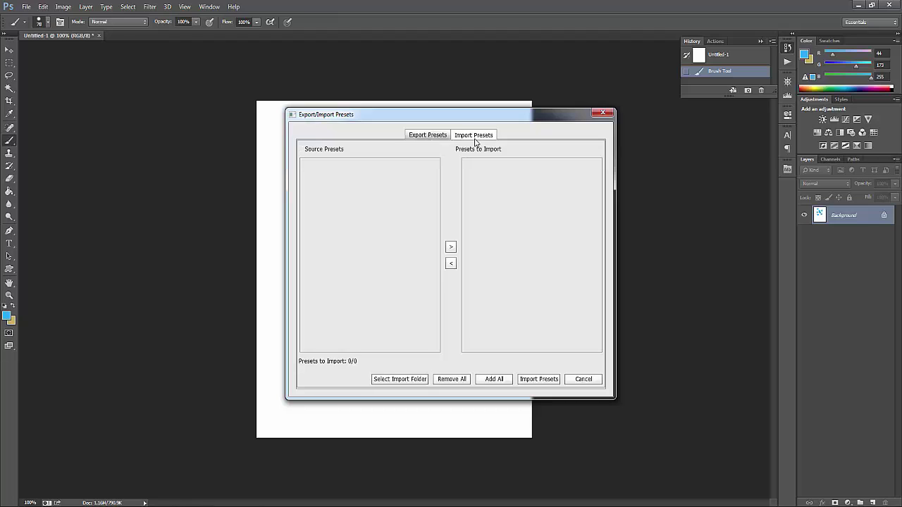
left_click(426, 136)
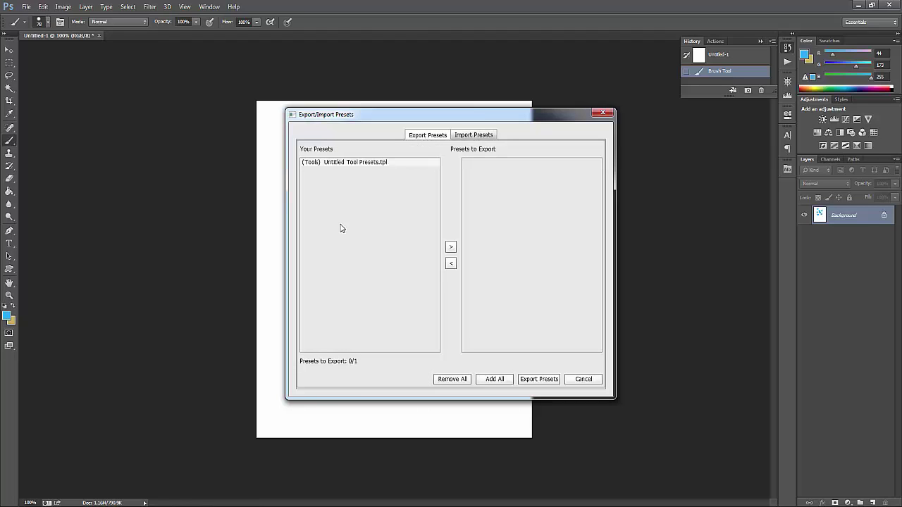
left_click(349, 163)
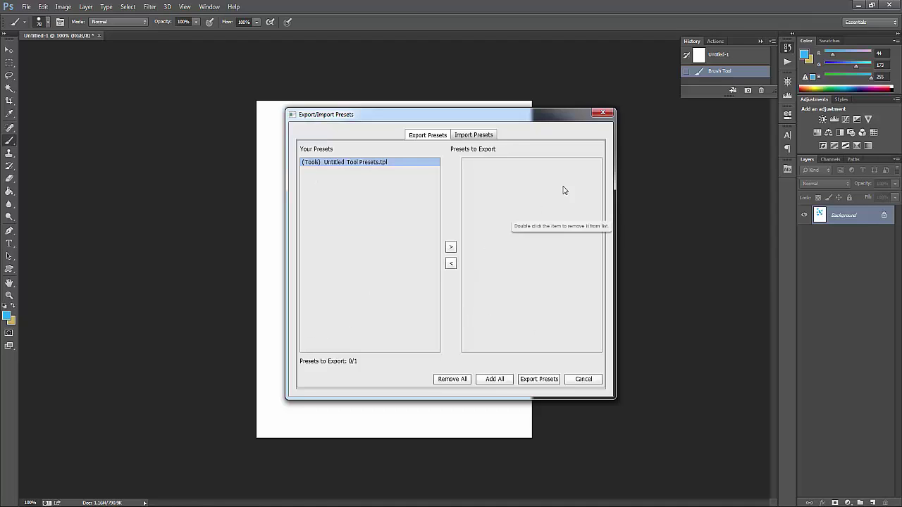
double_click(376, 163)
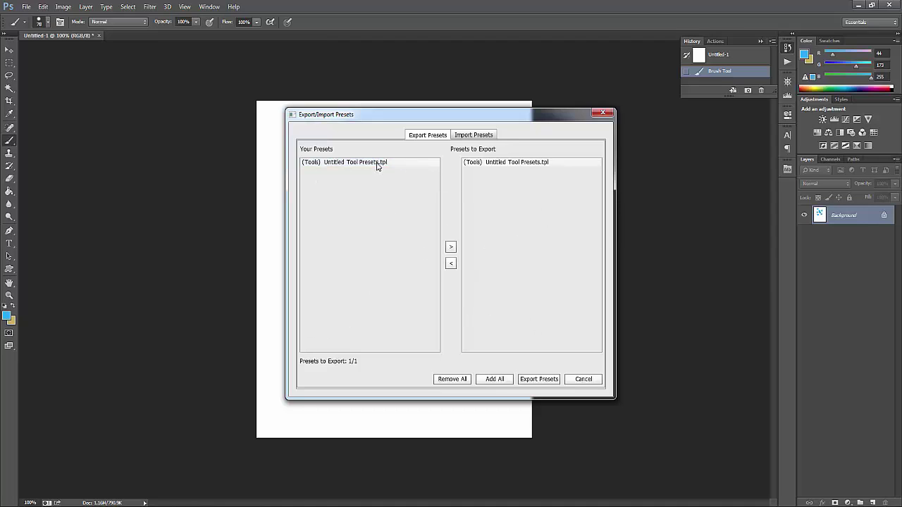
Remove and re-add Untitled Tool Presets.tpl, then restore all presets to the export list
double_click(544, 163)
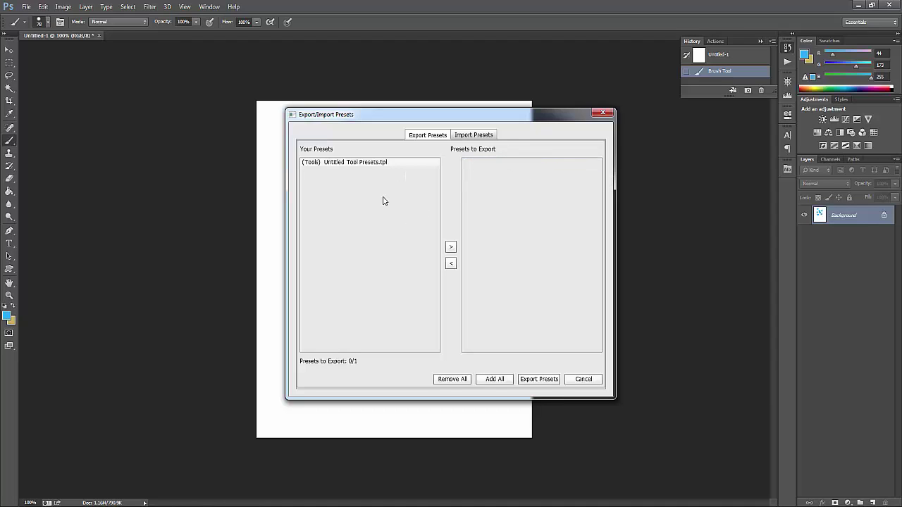
left_click(372, 163)
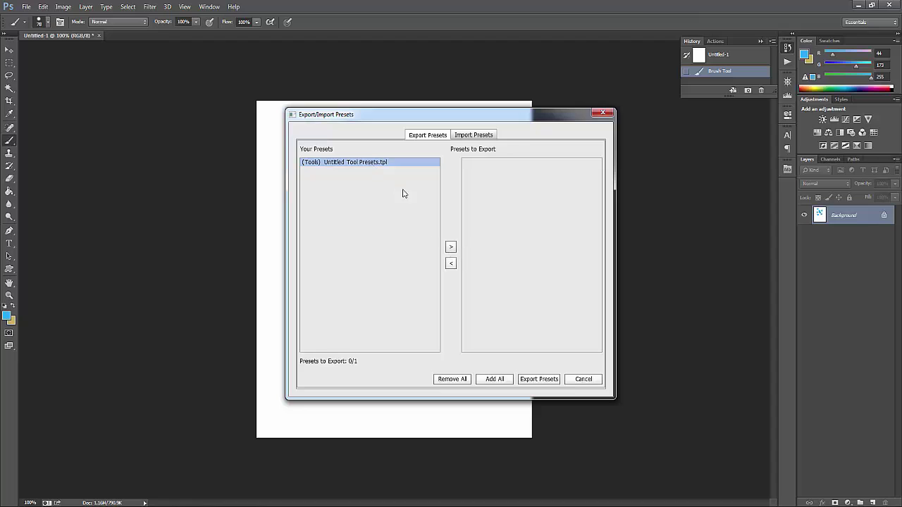
left_click(451, 248)
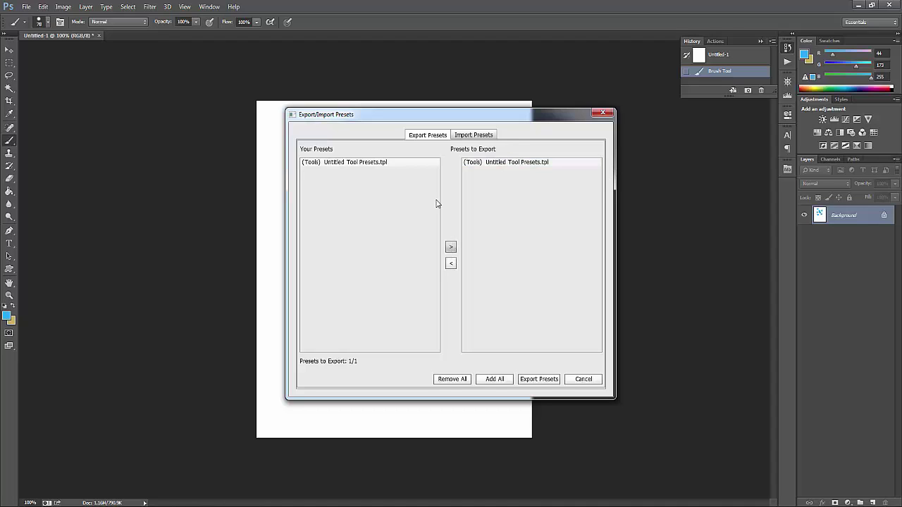
left_click(516, 166)
double_click(515, 166)
left_click(495, 380)
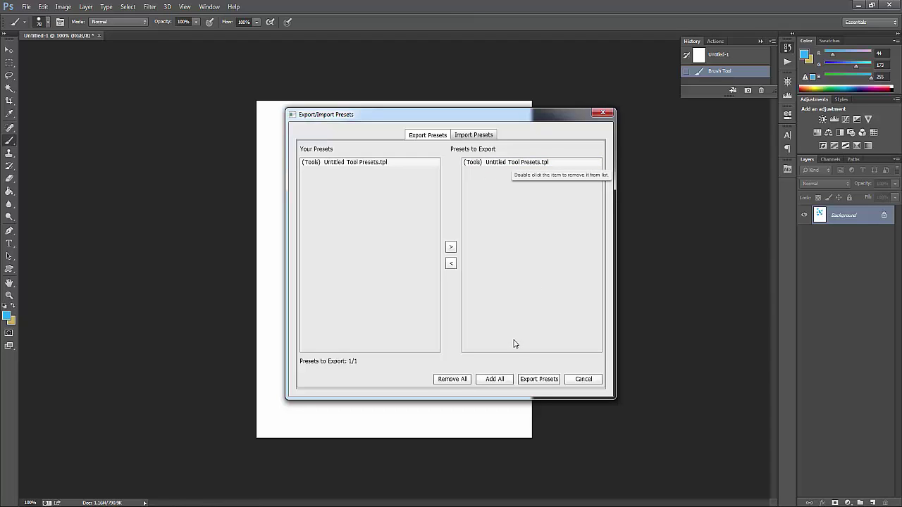
Check the Import tab, cancel choosing an import folder, and return to Export
left_click(471, 136)
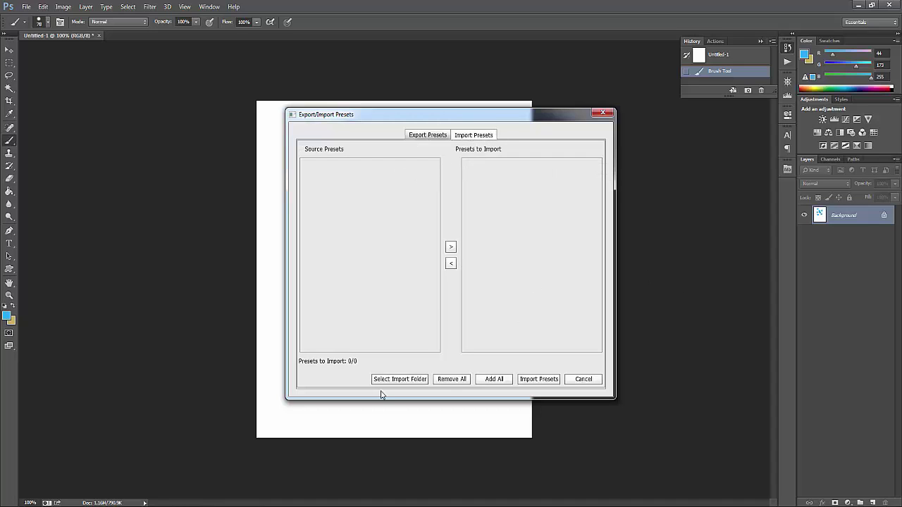
left_click(399, 379)
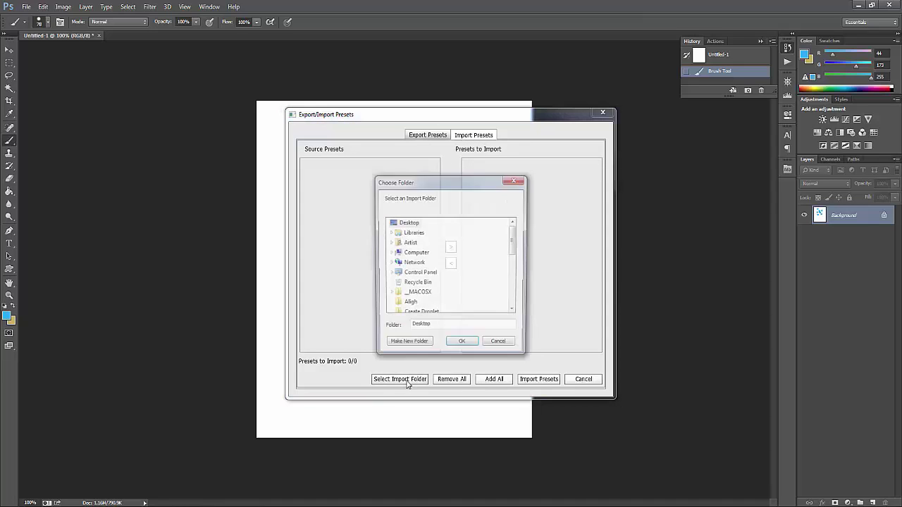
left_click(501, 346)
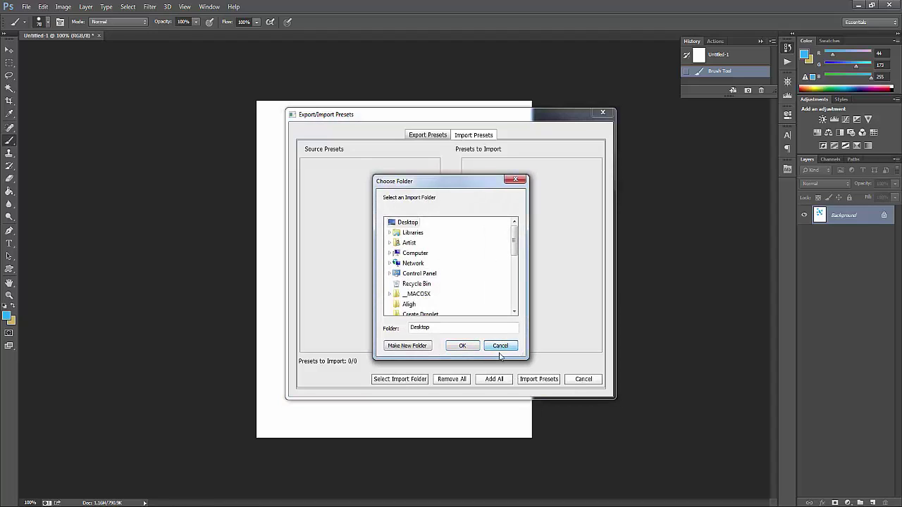
left_click(501, 345)
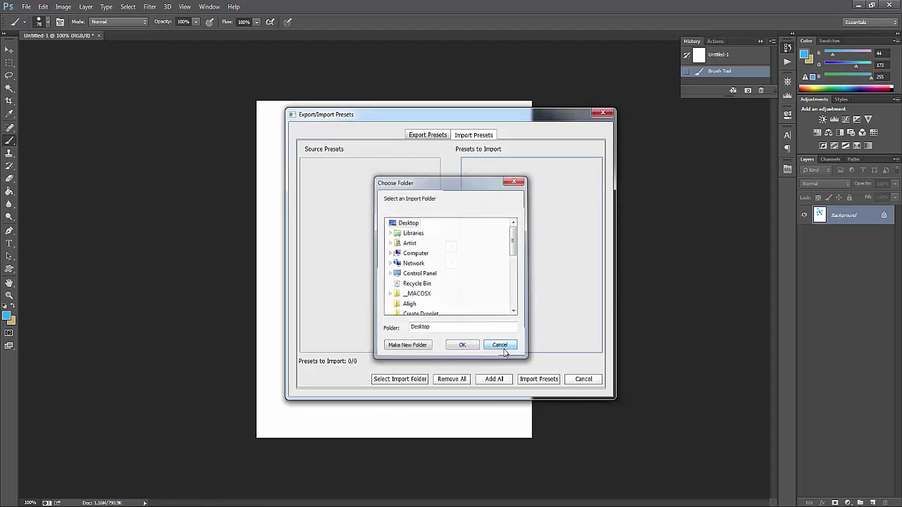
left_click(427, 134)
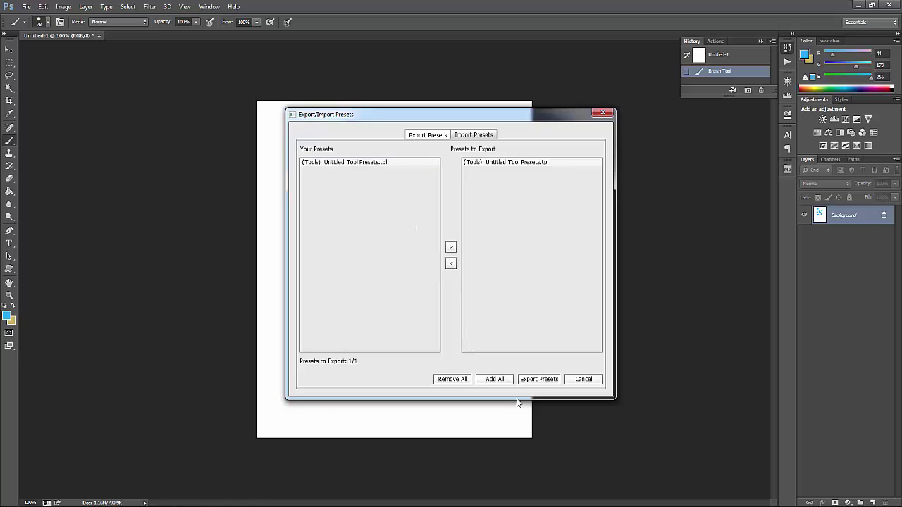
Close Export/Import Presets and create a Magic Wand Tool 1 tool preset
left_click(584, 380)
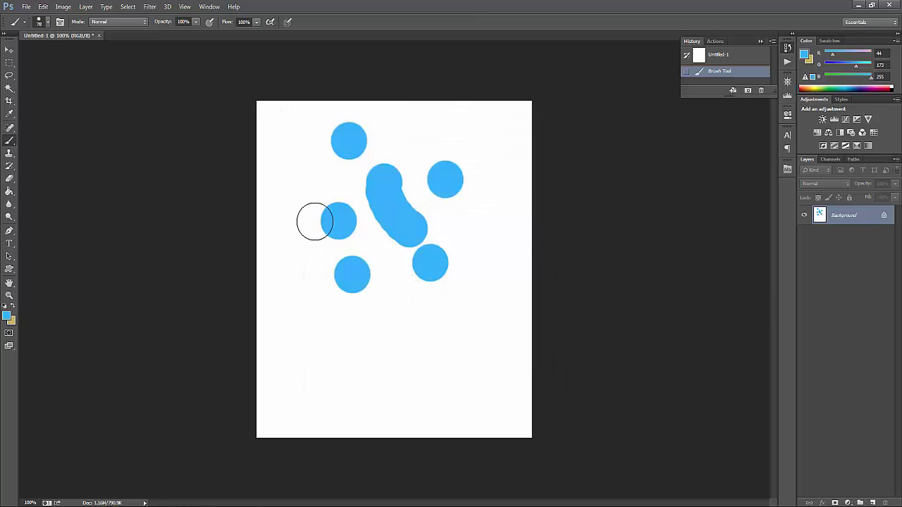
key("g")
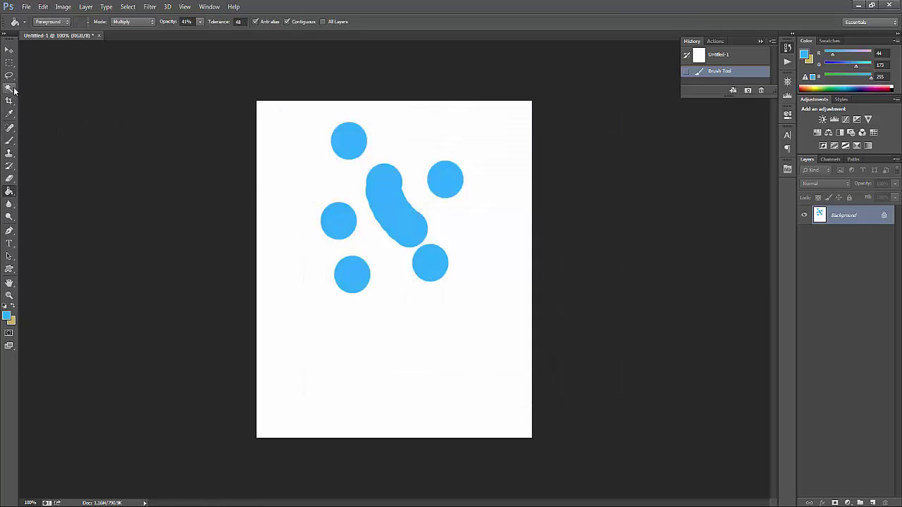
left_click(9, 88)
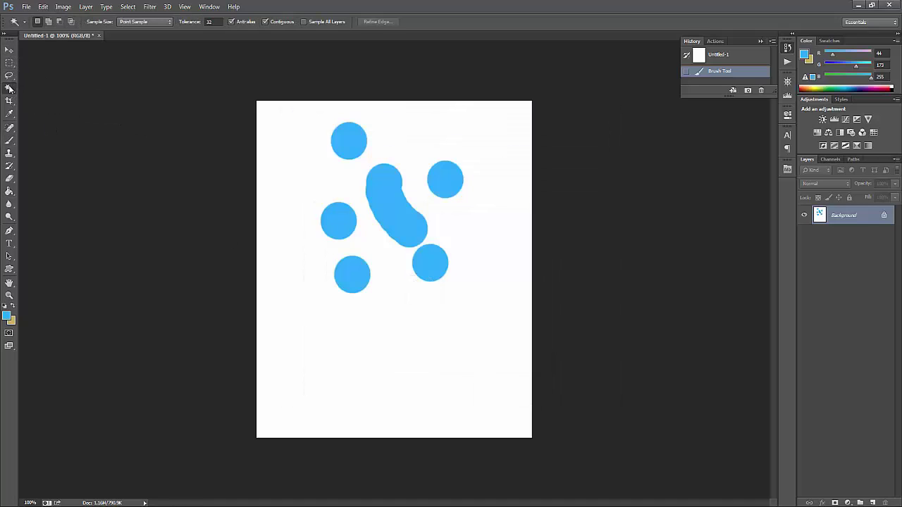
left_click(25, 23)
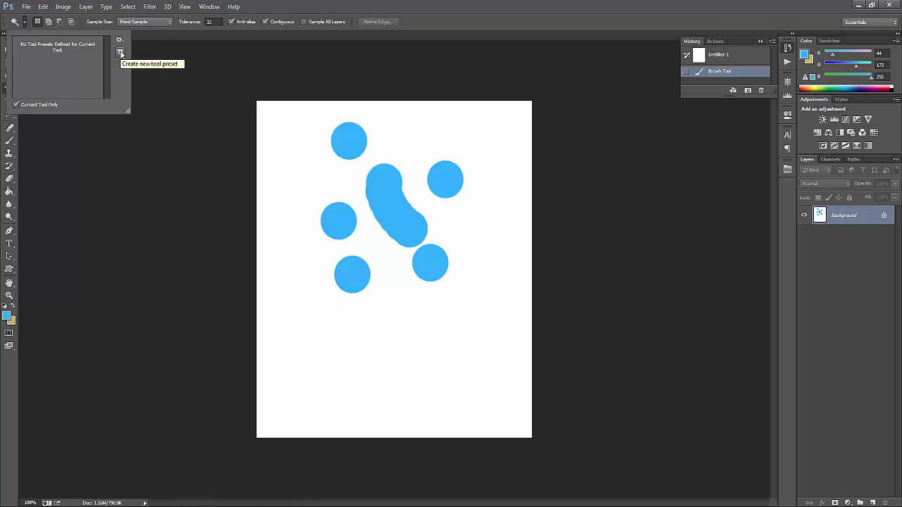
left_click(119, 53)
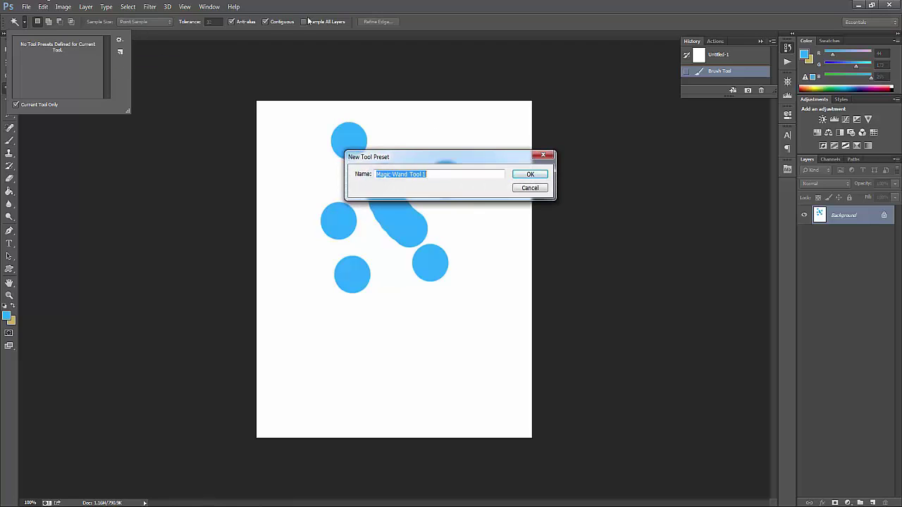
left_click(532, 175)
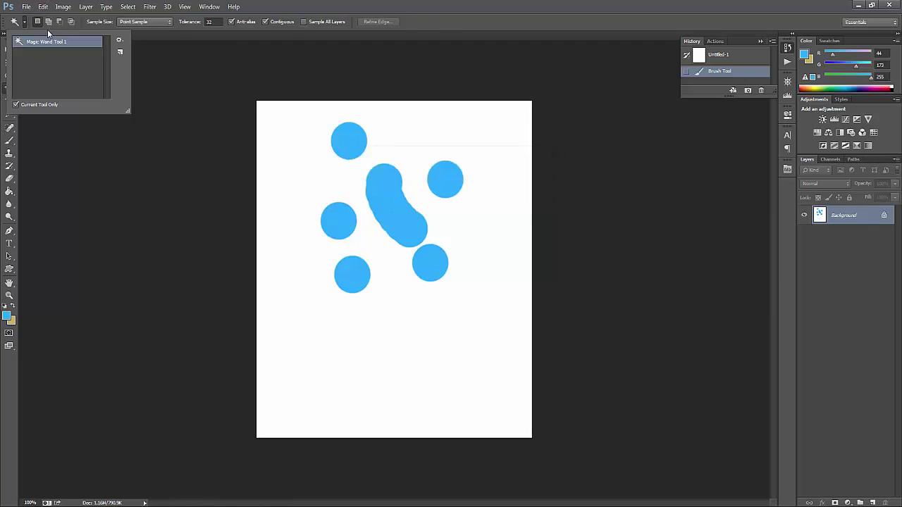
Save tool presets as Untitled Tool Presets.tpl in the Desktop Preset folder, replacing the existing file
left_click(120, 40)
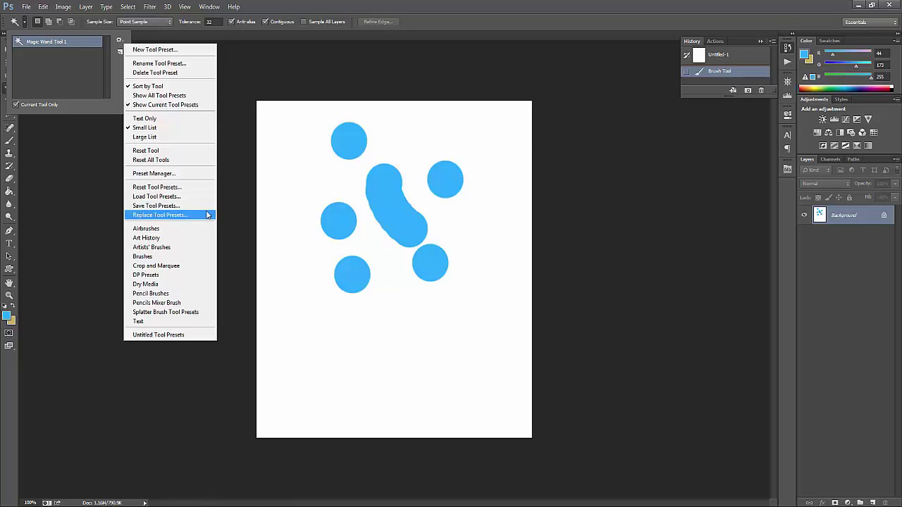
left_click(169, 206)
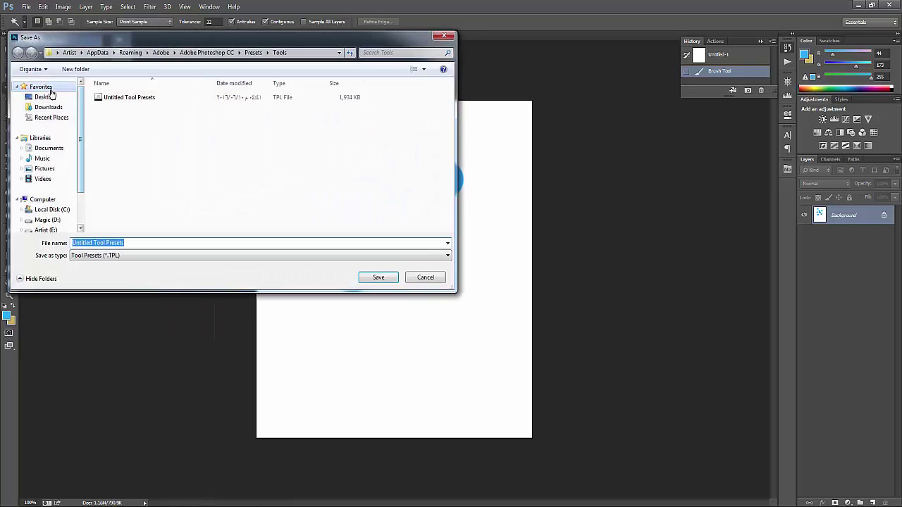
left_click(44, 97)
scroll(328, 183, "down", 5)
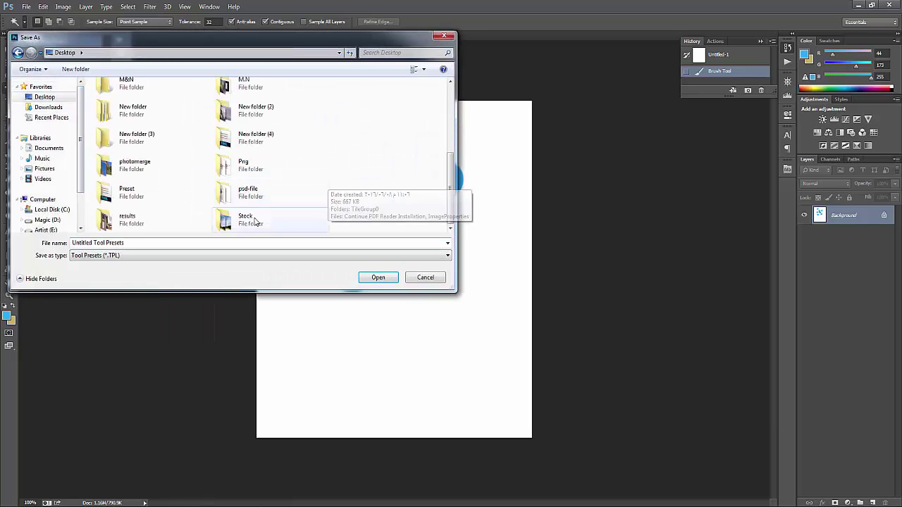
double_click(151, 196)
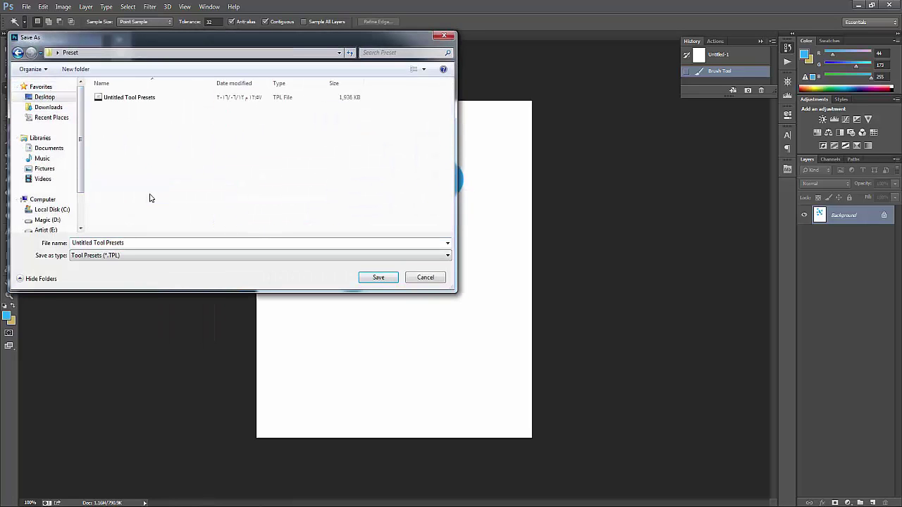
left_click(381, 279)
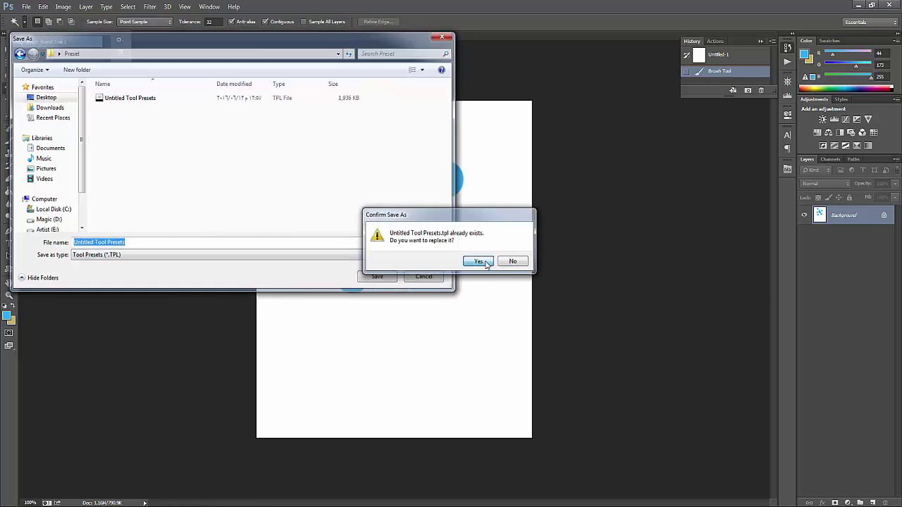
left_click(477, 261)
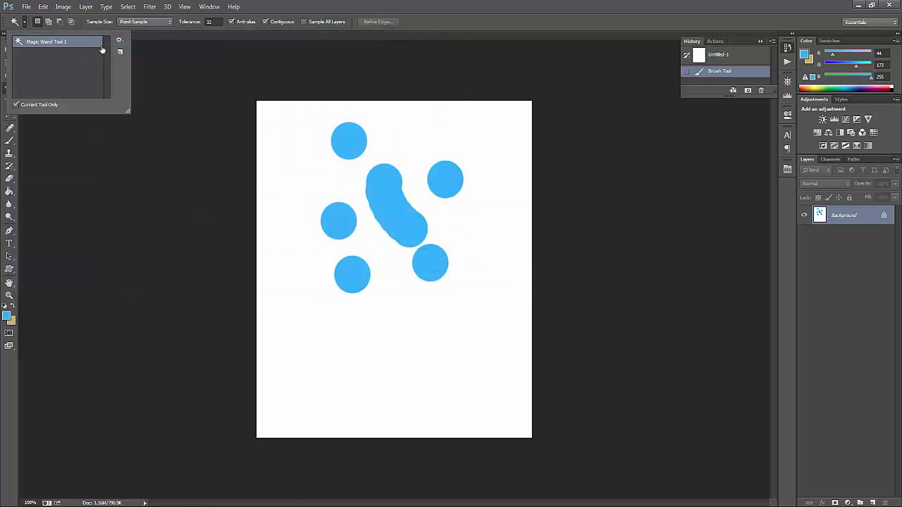
left_click(461, 18)
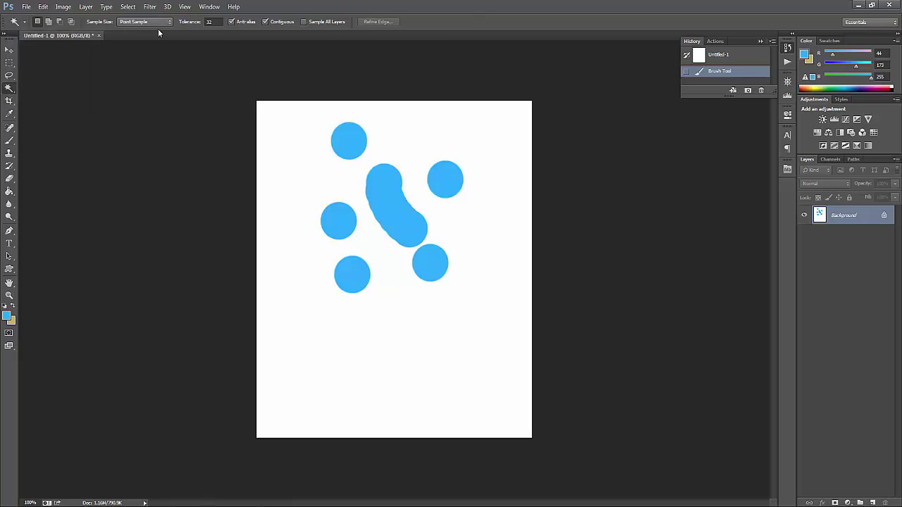
left_click(44, 7)
mouse_move(53, 284)
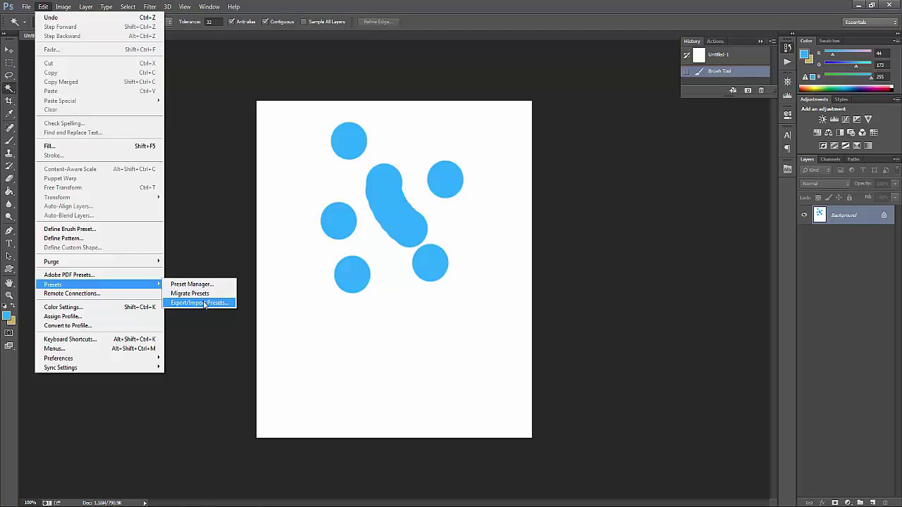
left_click(221, 304)
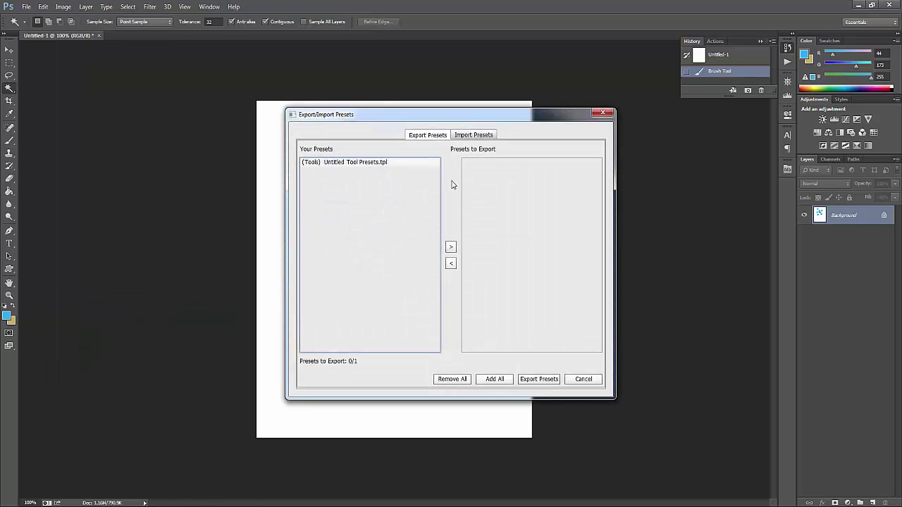
left_click(470, 135)
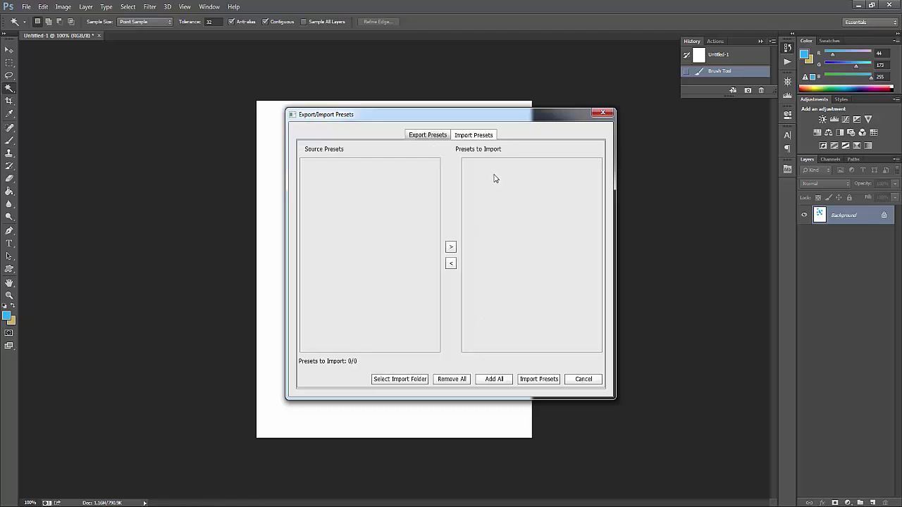
left_click(403, 381)
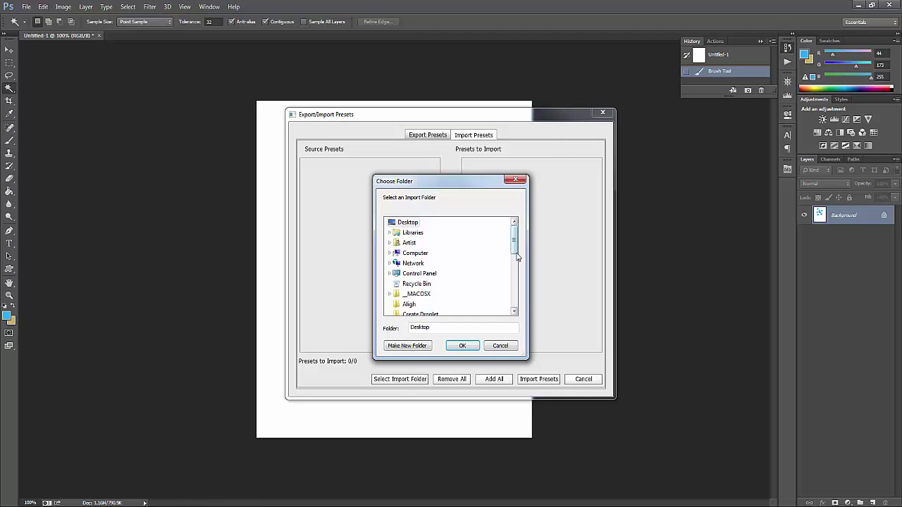
left_click_drag(516, 246, 516, 298)
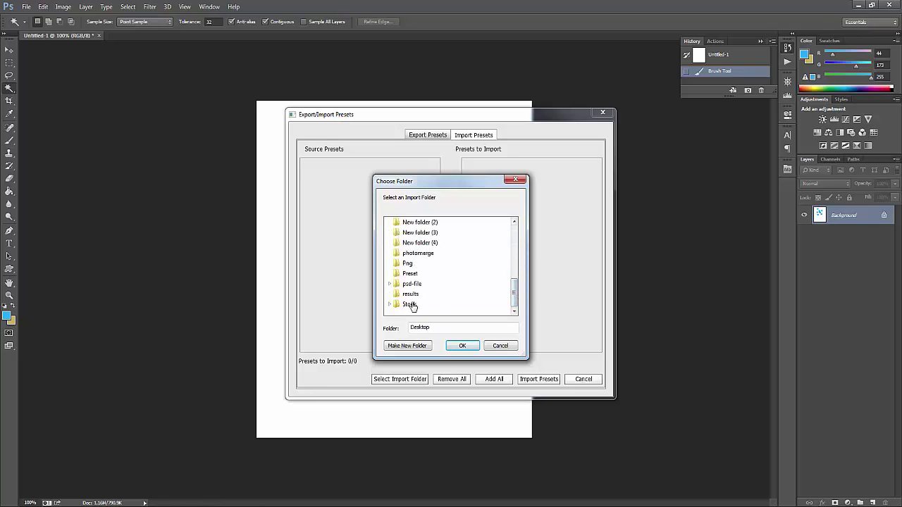
left_click(410, 274)
left_click(463, 346)
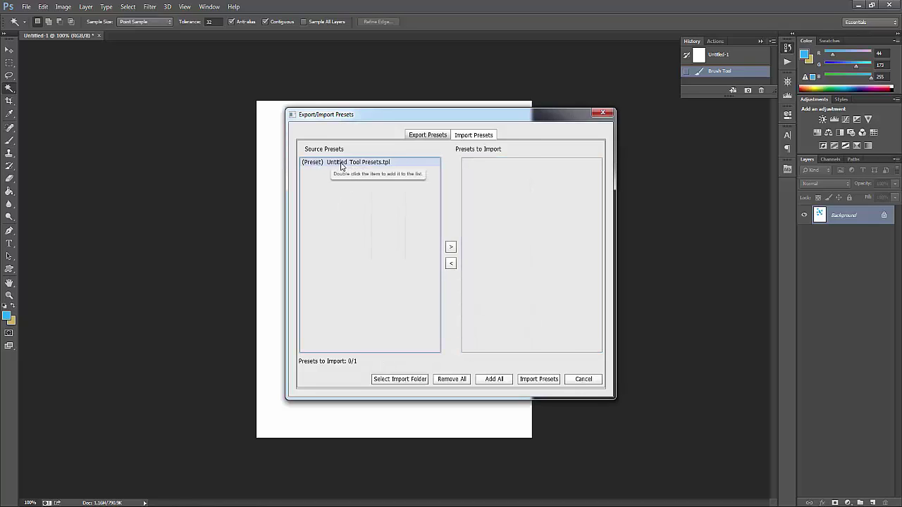
left_click(358, 166)
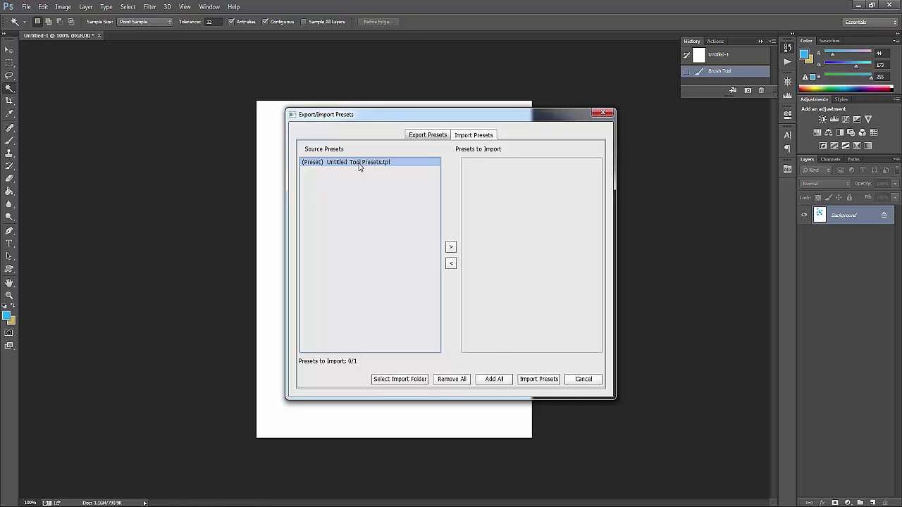
double_click(358, 166)
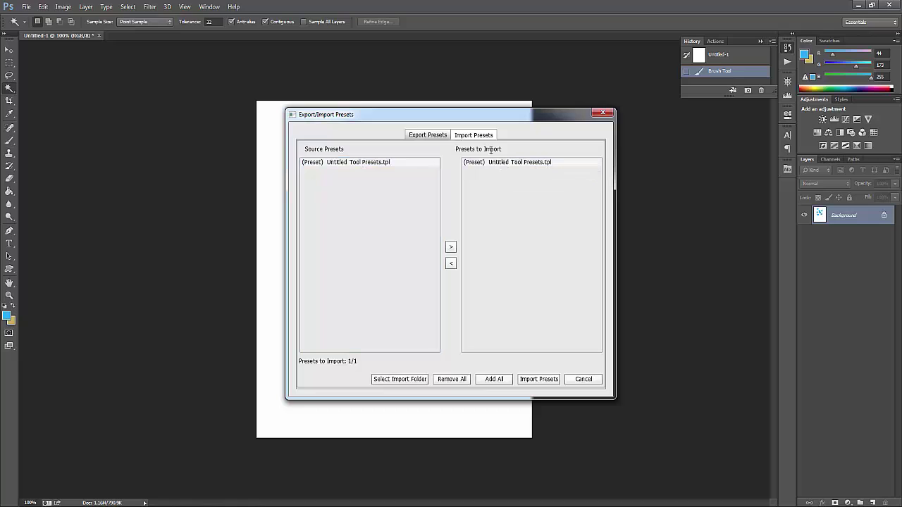
left_click(427, 136)
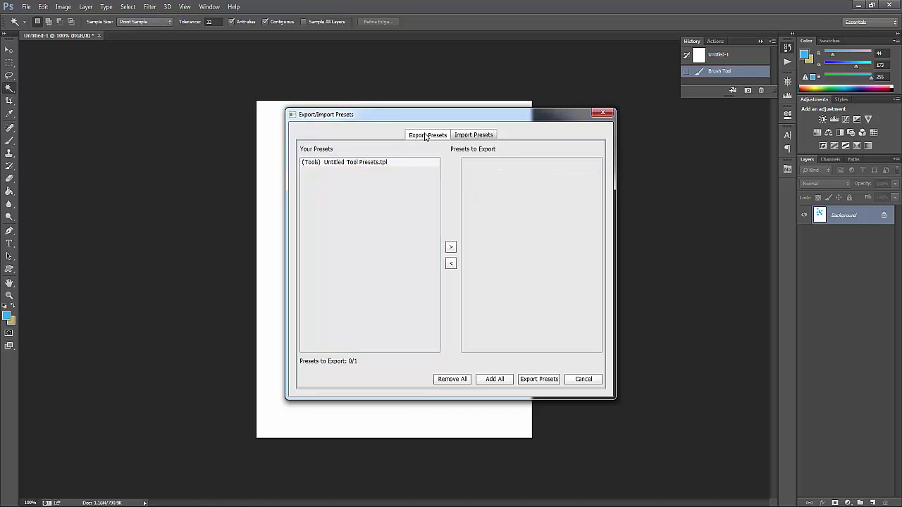
left_click(366, 166)
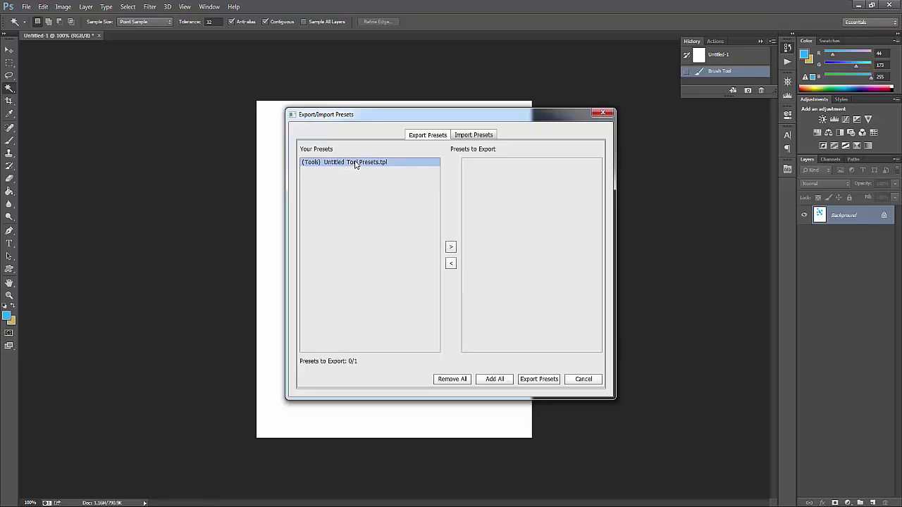
double_click(356, 163)
left_click(541, 379)
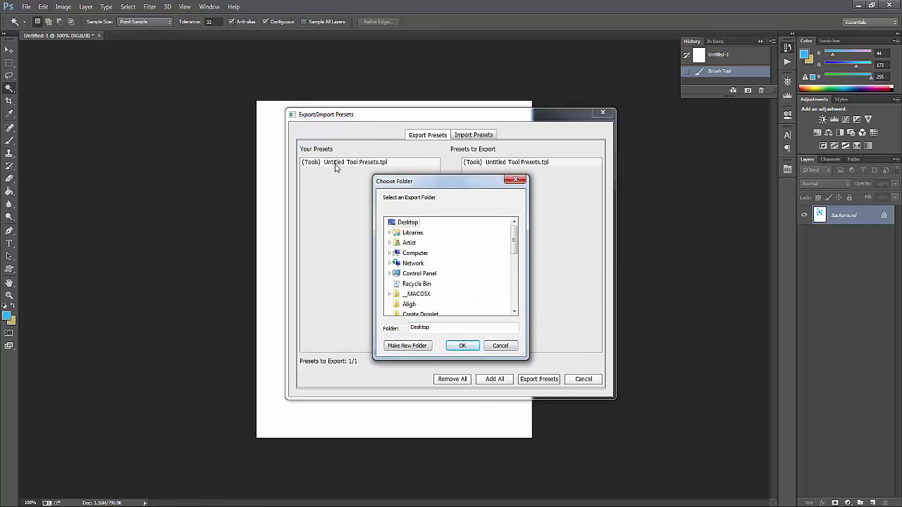
left_click(517, 180)
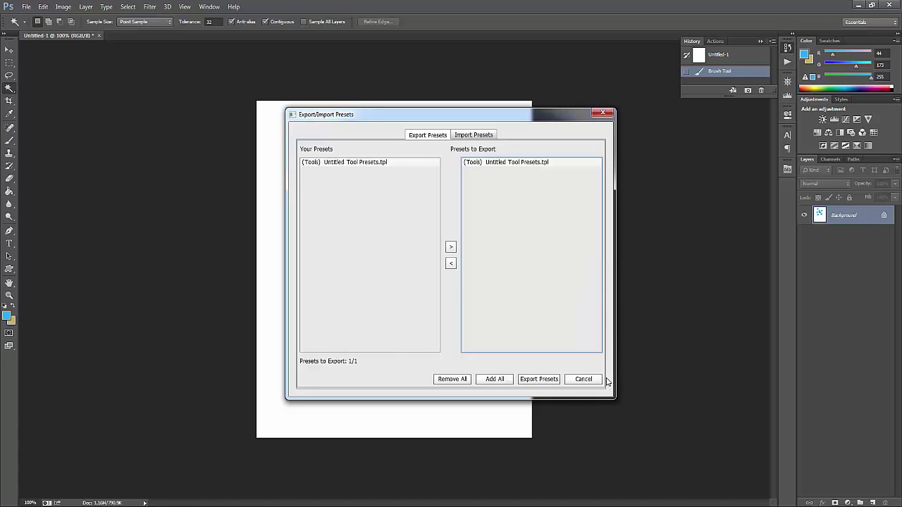
left_click(602, 112)
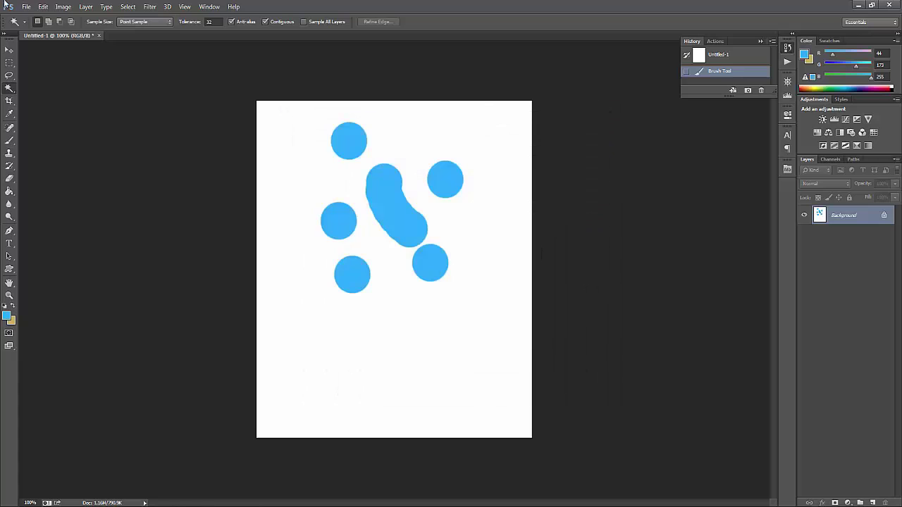
left_click(28, 7)
left_click(29, 6)
left_click(45, 6)
mouse_move(99, 284)
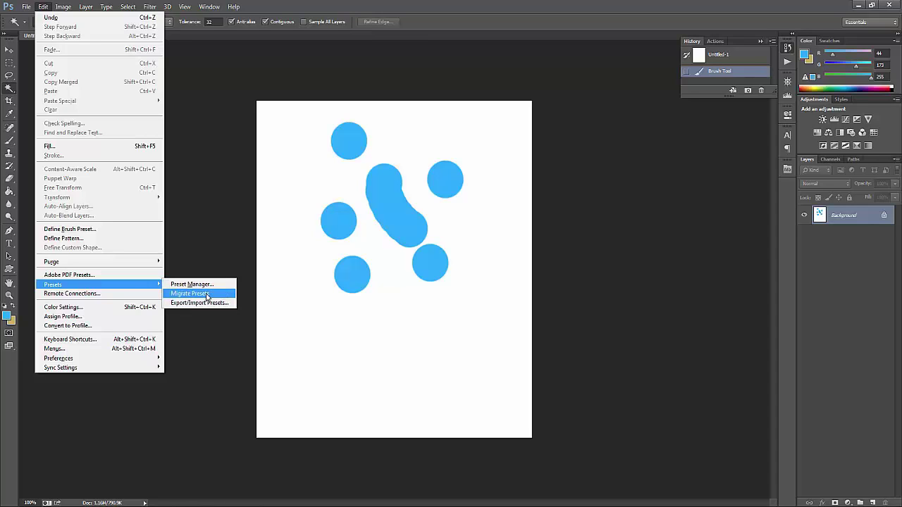
left_click(205, 296)
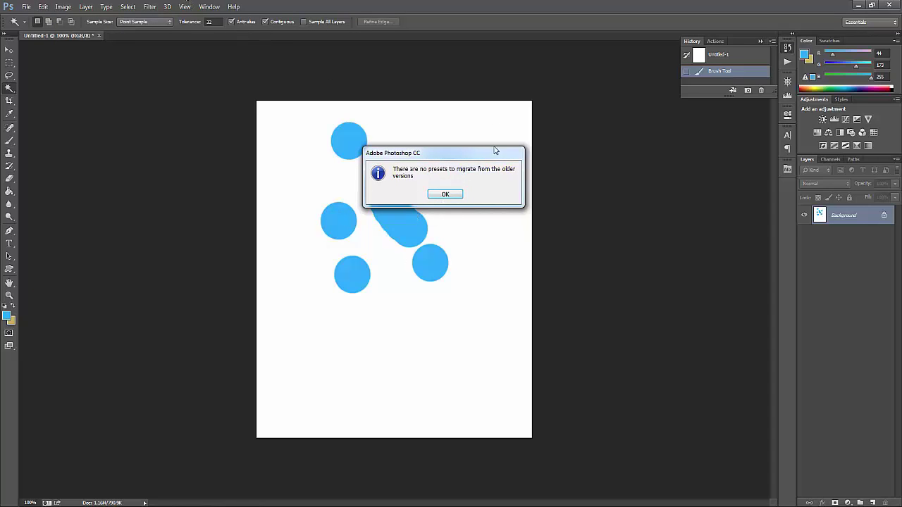
left_click(448, 198)
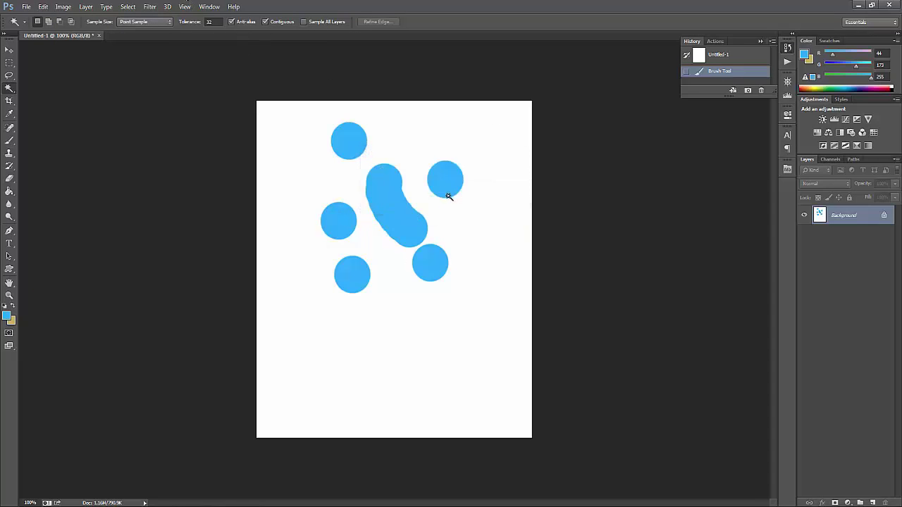
left_click(43, 6)
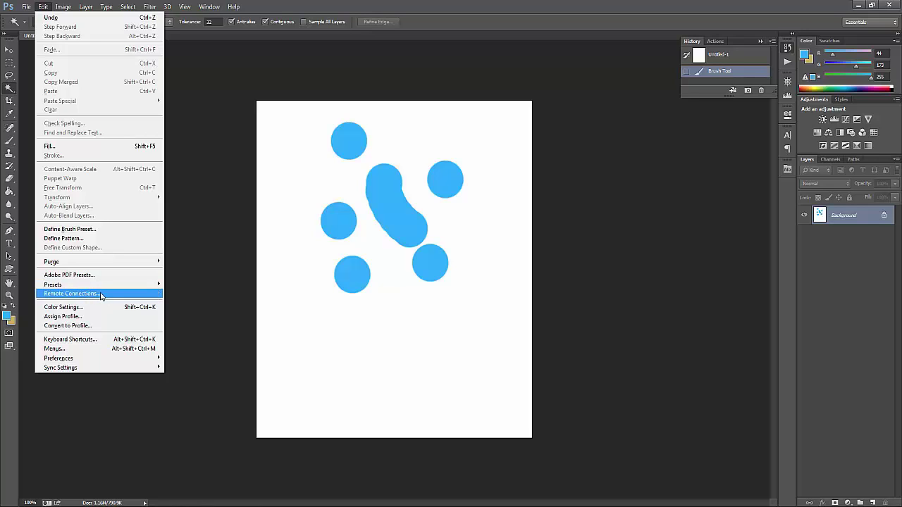
left_click(102, 297)
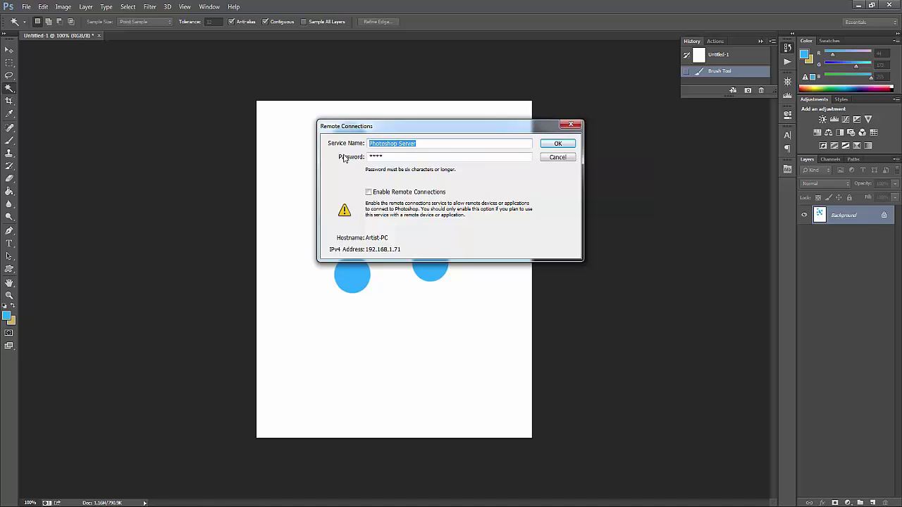
key("Tab")
left_click(394, 158)
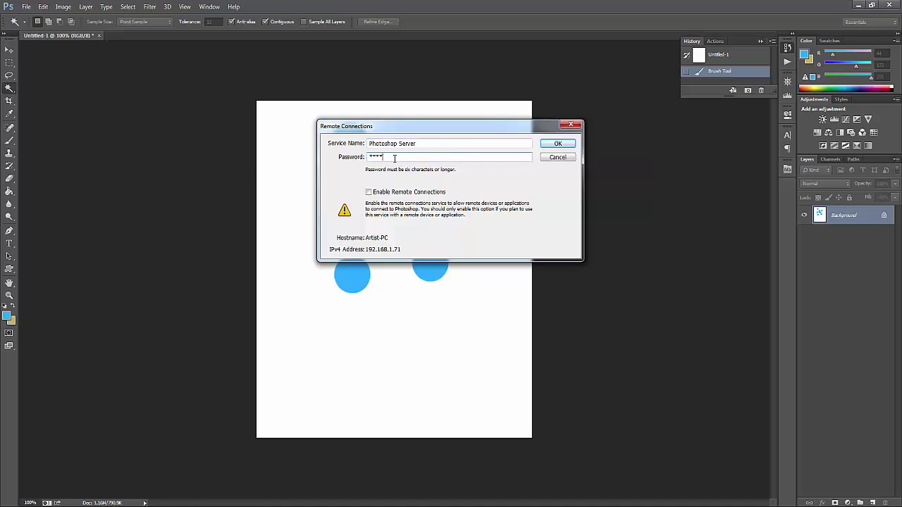
left_click_drag(395, 157, 336, 154)
left_click(411, 194)
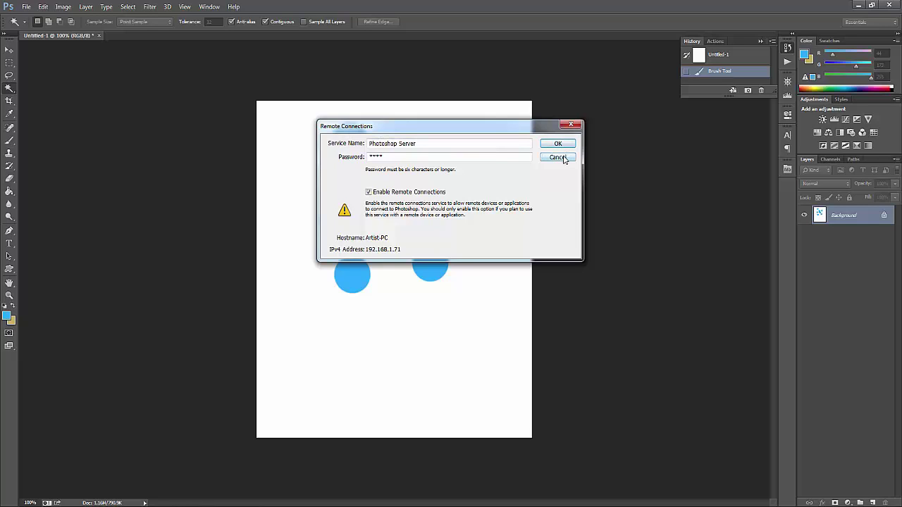
left_click(558, 157)
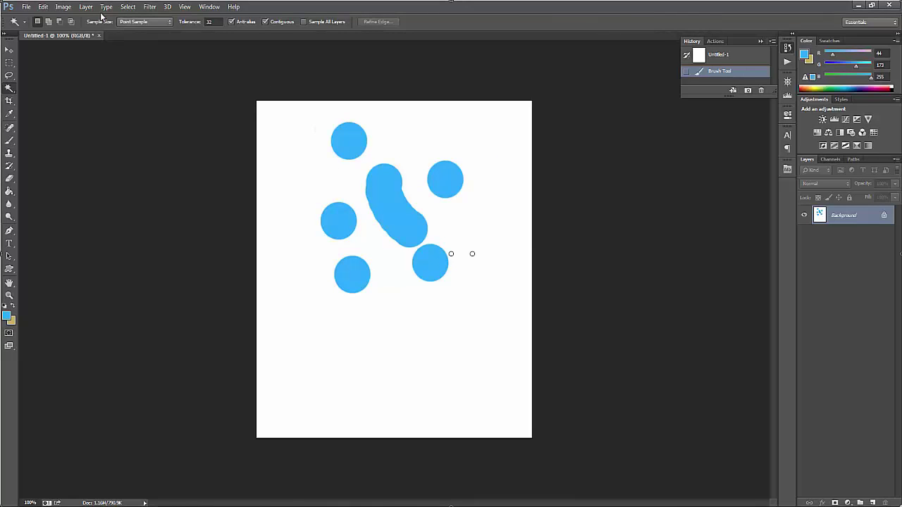